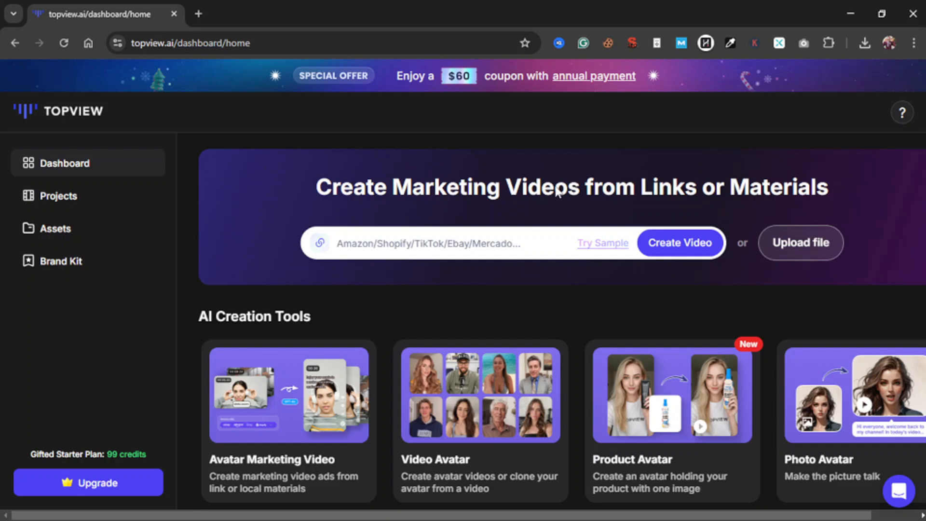
Open the Avatar Marketing Video creation tool from the dashboard's AI Creation Tools
scroll(557, 193, down, 1)
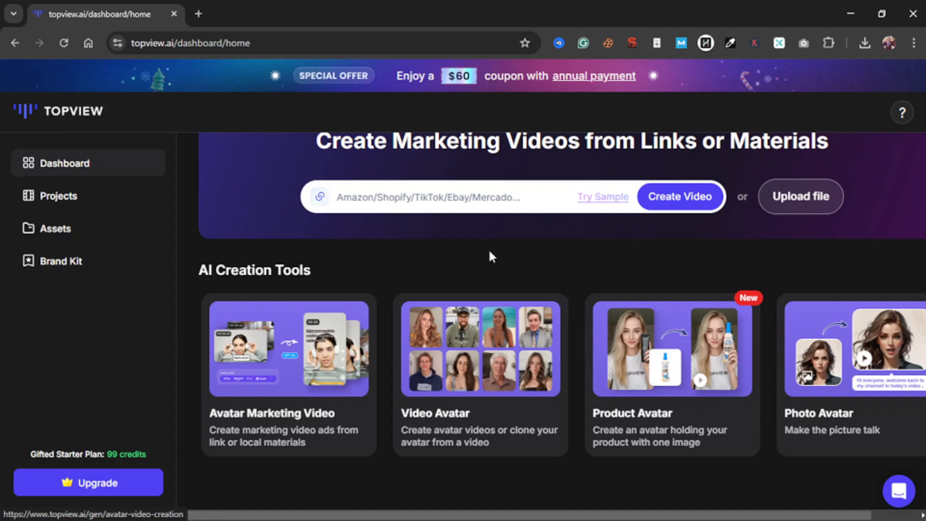
scroll(488, 248, up, 1)
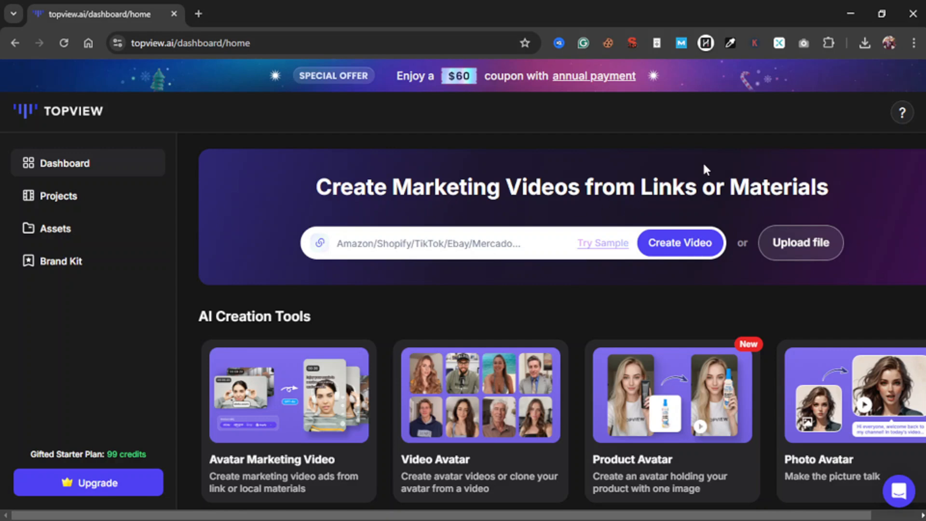
scroll(754, 193, down, 1)
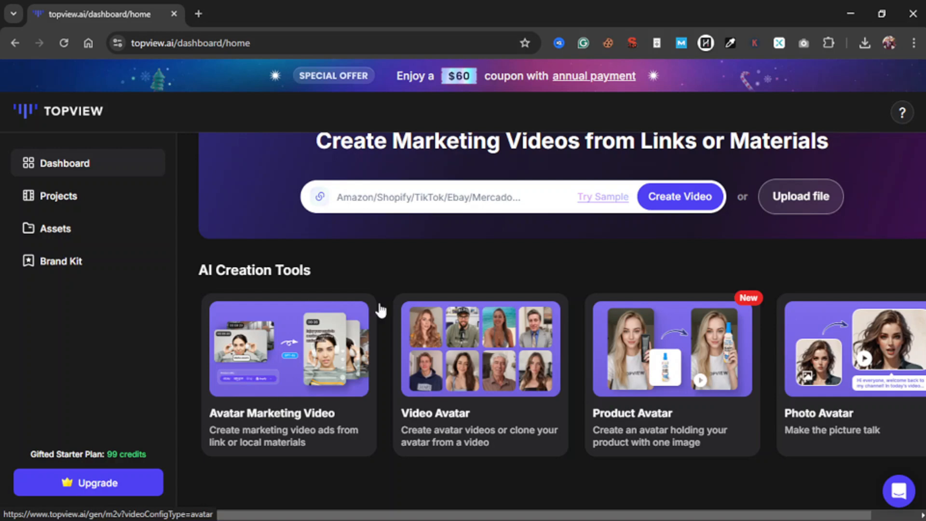
click(448, 194)
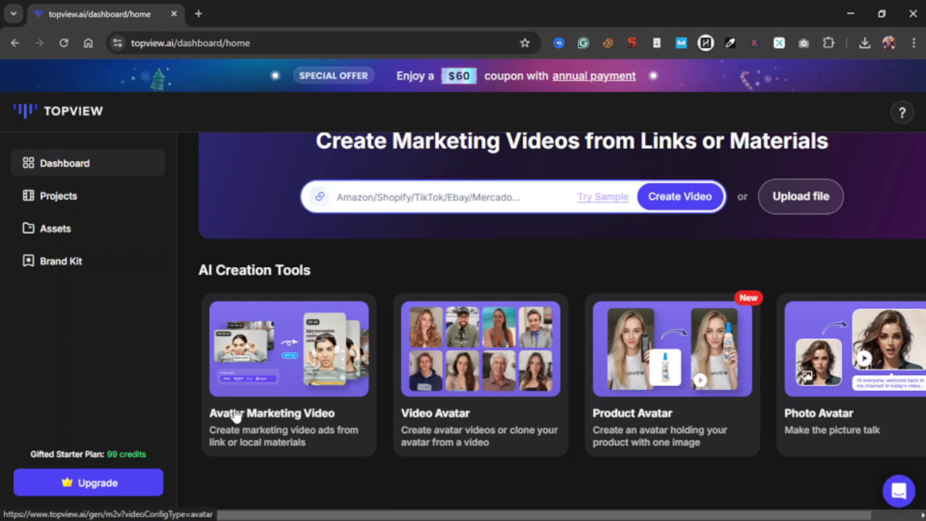
click(275, 386)
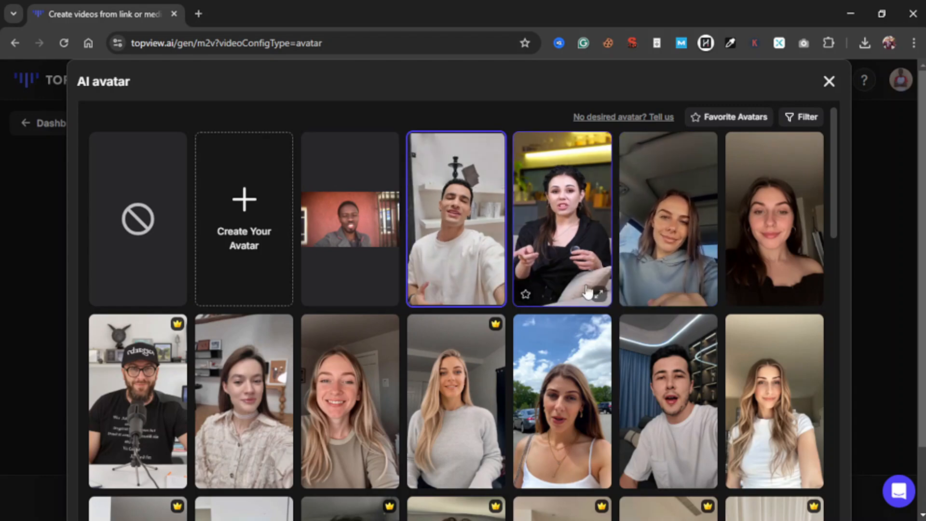
Filter the AI avatar gallery by Male gender
scroll(564, 261, down, 4)
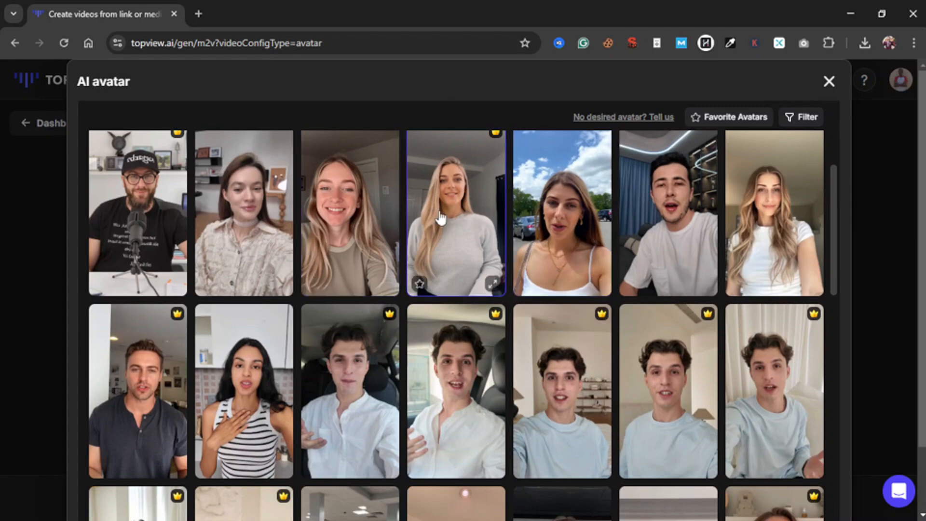
scroll(670, 336, down, 10)
scroll(670, 339, up, 15)
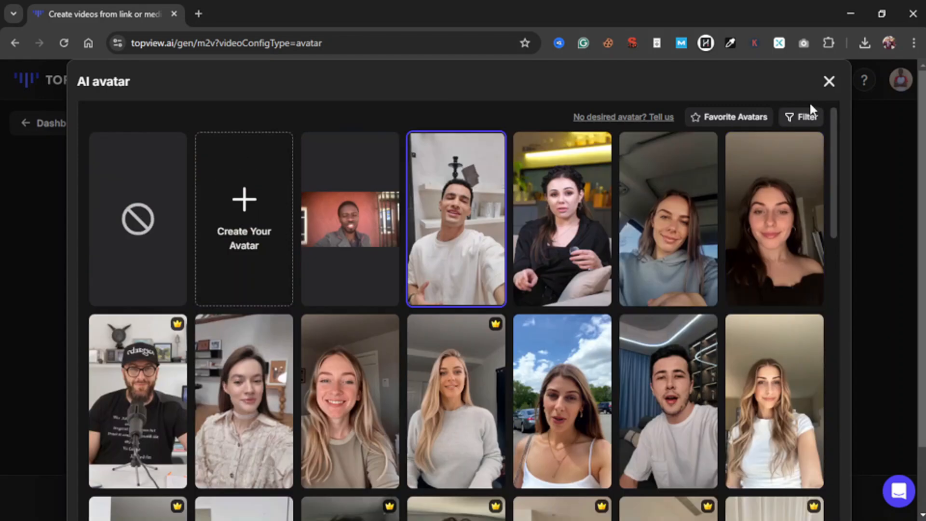
click(804, 119)
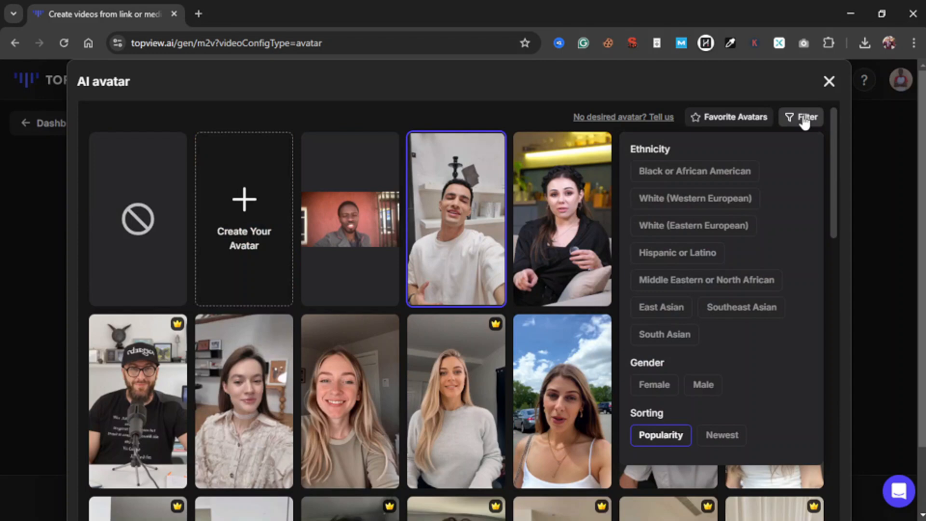
click(702, 385)
click(721, 435)
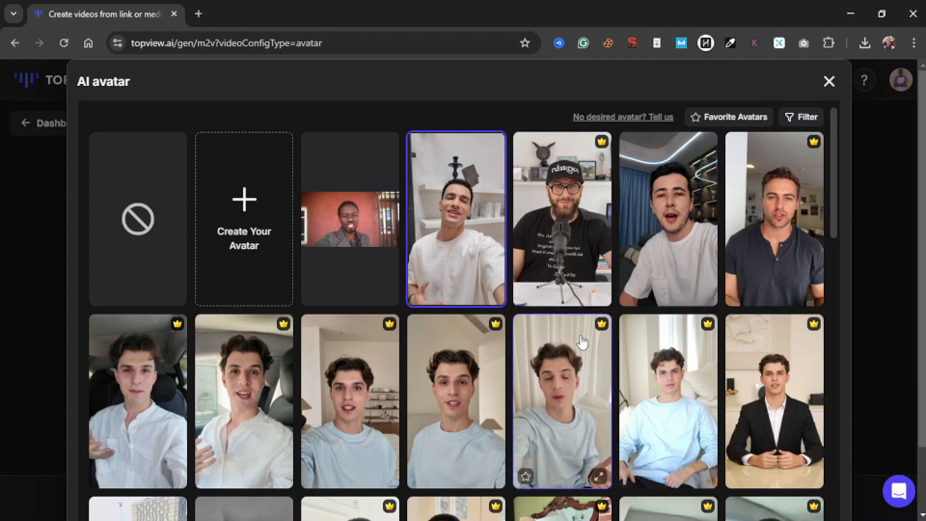
Look through the filtered male avatars in the AI avatar gallery to compare the available presenters and settings
scroll(582, 342, down, 3)
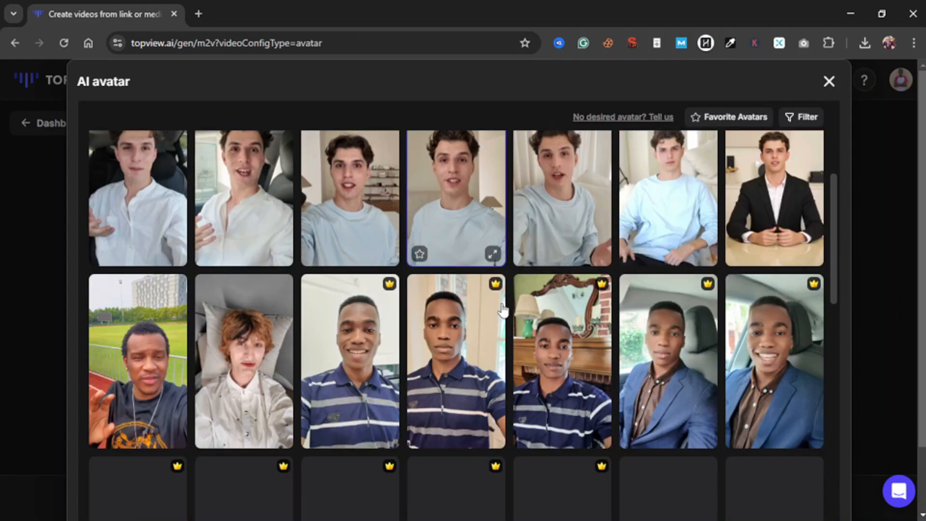
scroll(531, 318, down, 3)
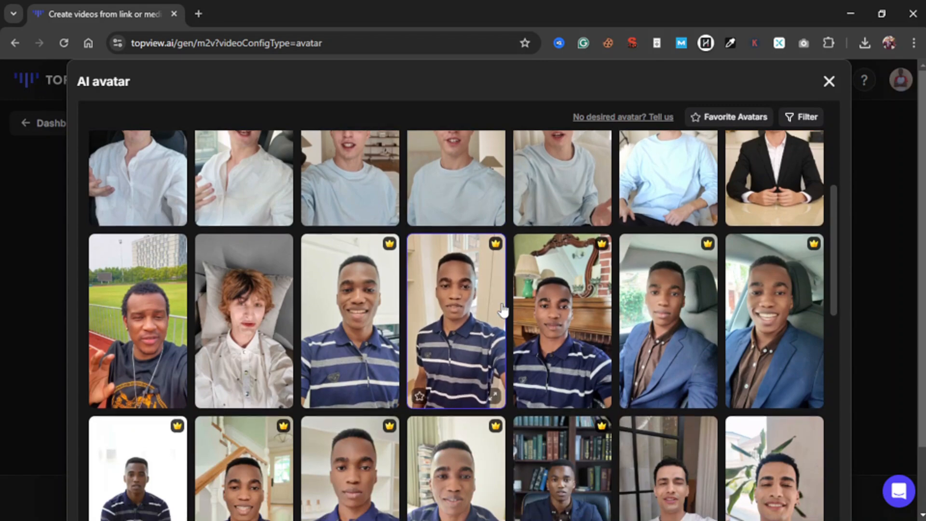
scroll(503, 309, down, 1)
scroll(503, 310, down, 3)
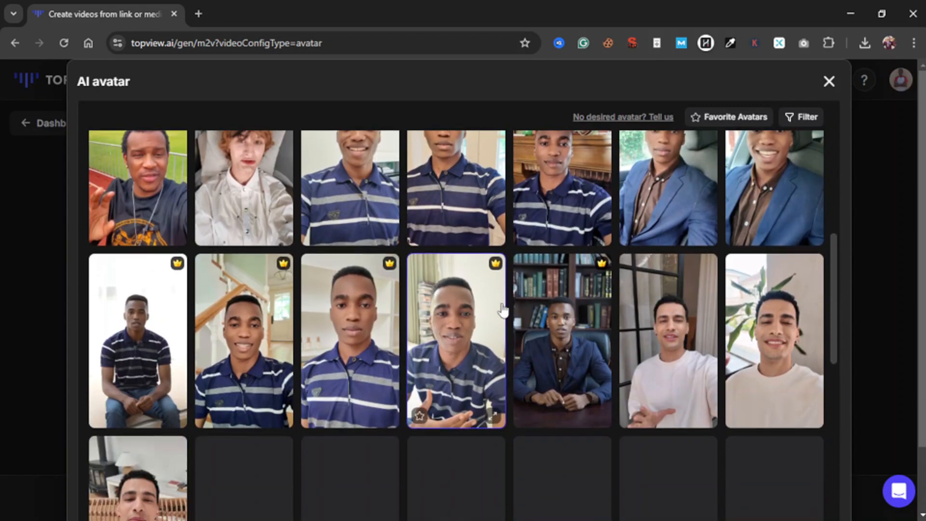
scroll(503, 310, down, 4)
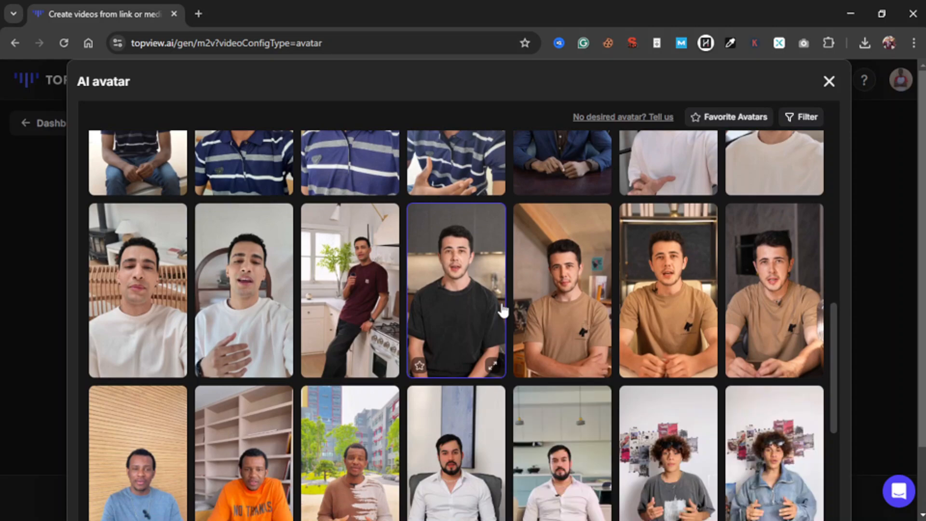
scroll(427, 311, down, 2)
scroll(429, 318, down, 2)
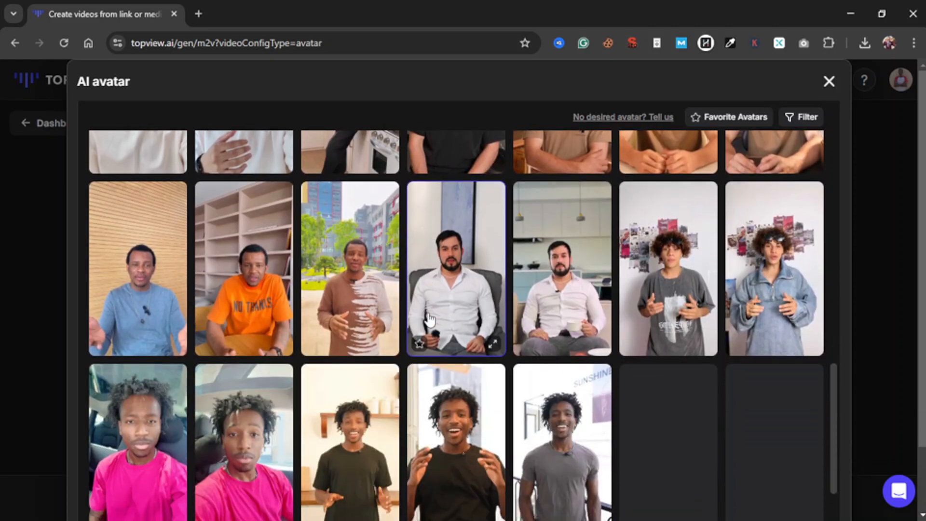
scroll(407, 358, down, 1)
scroll(407, 358, down, 1)
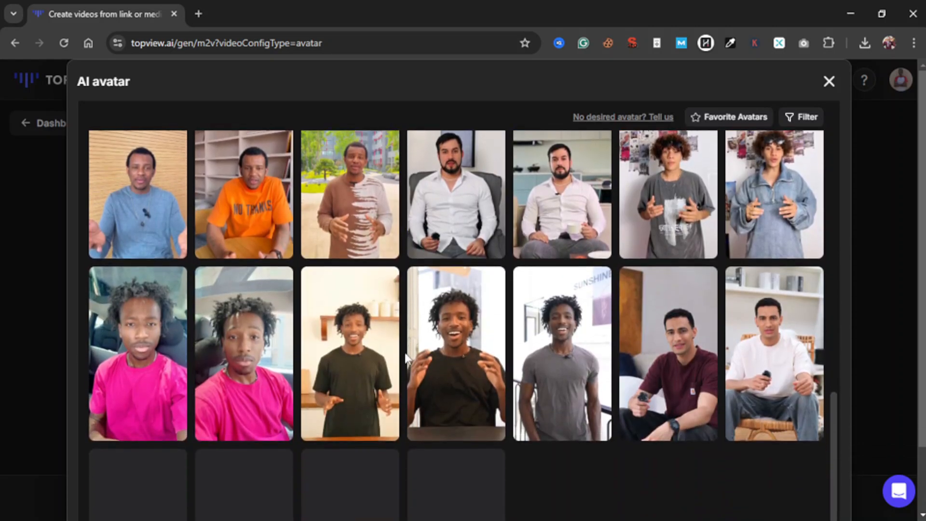
scroll(407, 358, up, 13)
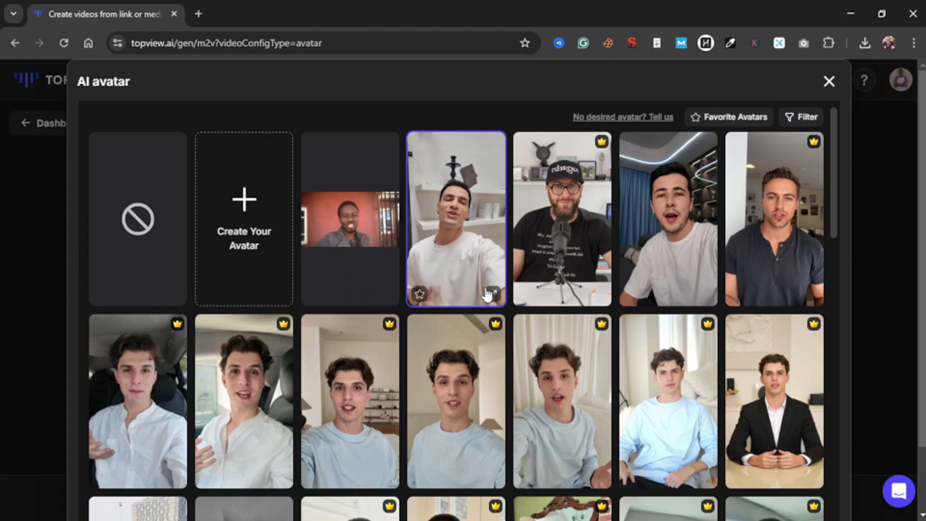
scroll(487, 292, down, 4)
scroll(487, 292, down, 3)
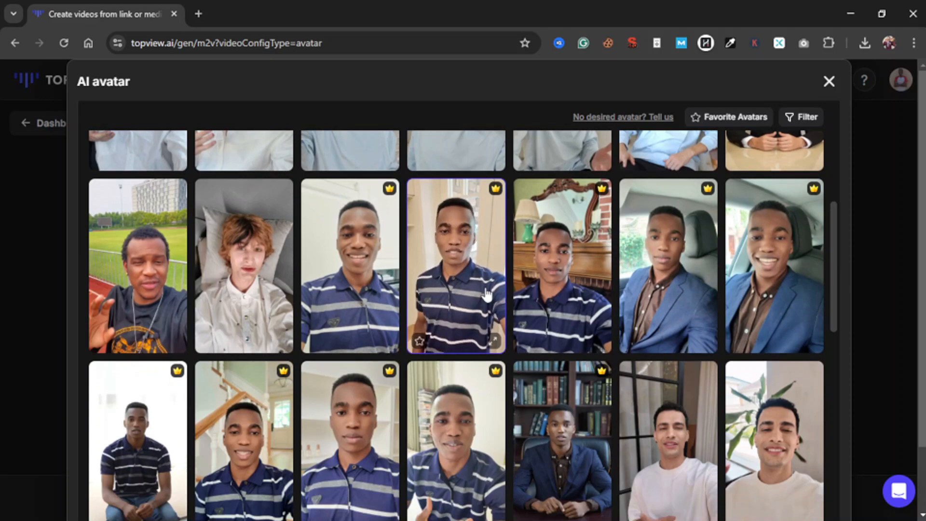
scroll(487, 292, down, 1)
scroll(488, 293, down, 5)
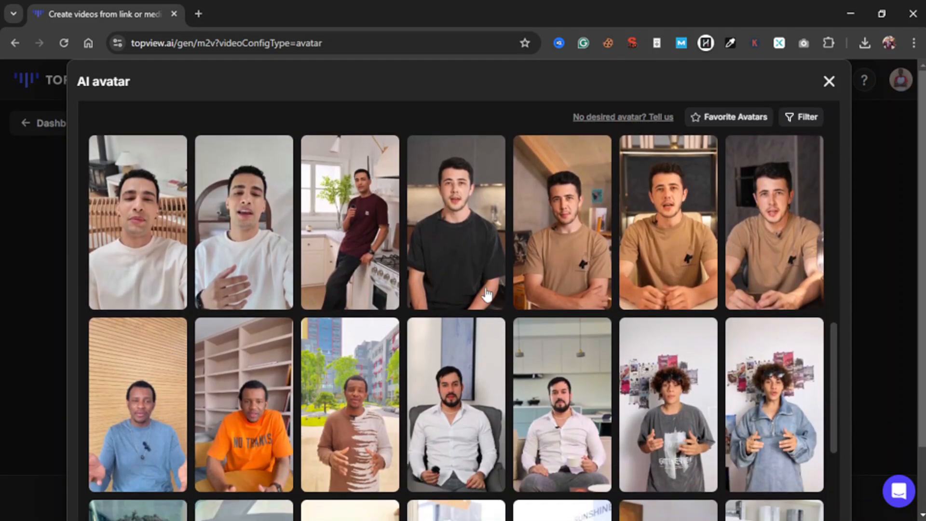
scroll(487, 293, up, 2)
scroll(487, 294, up, 1)
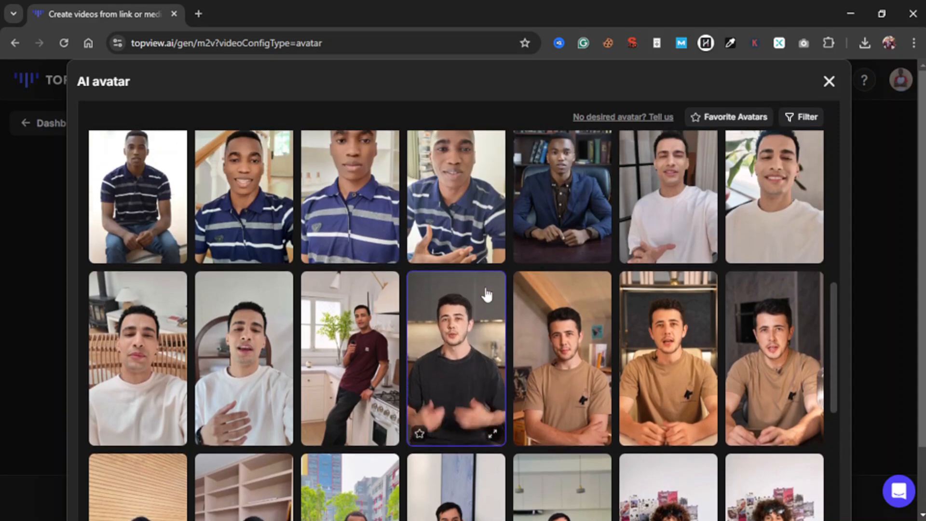
scroll(487, 293, down, 1)
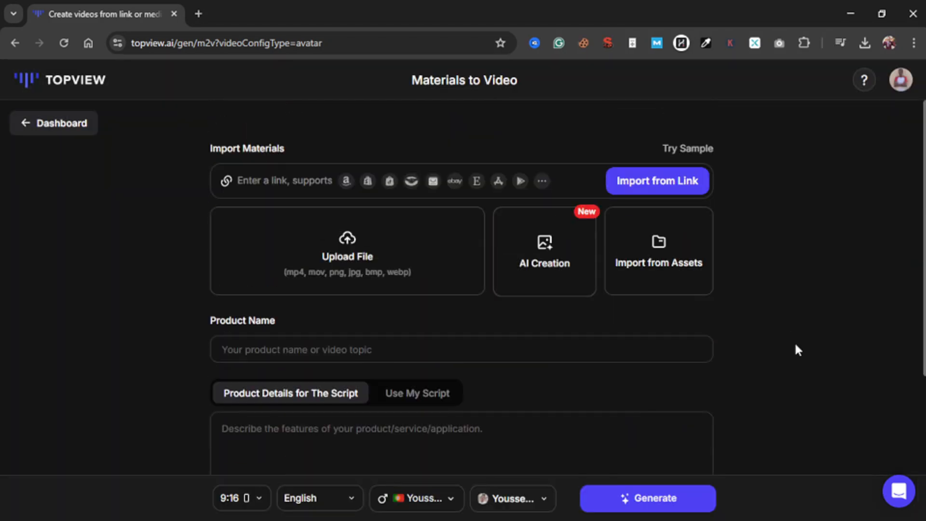
Switch to Amazon, open the page of the 15.6 Inch Laptop with Office 365, and review its product details
click(272, 187)
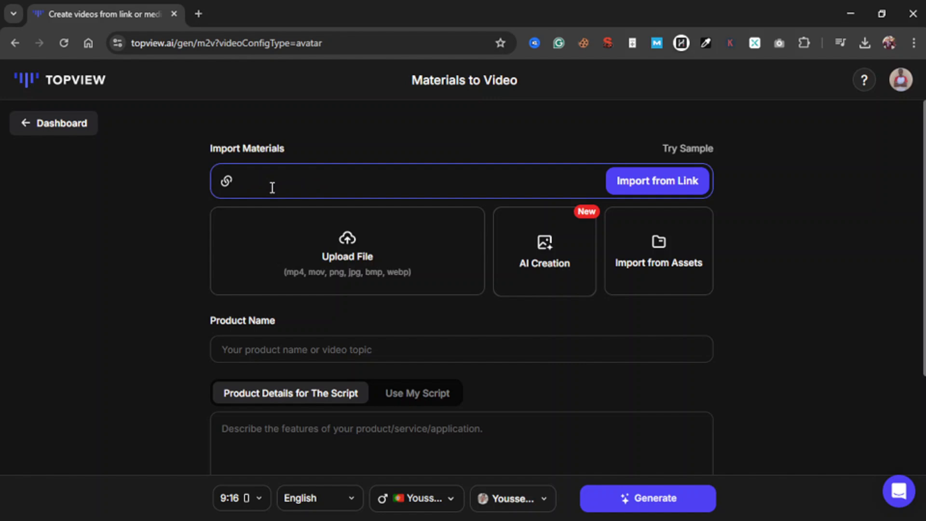
click(197, 199)
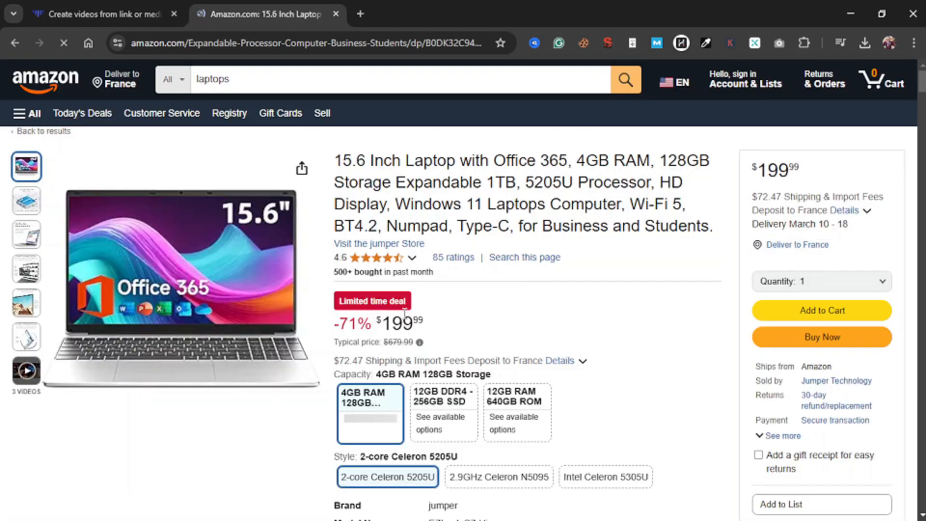
scroll(405, 318, down, 2)
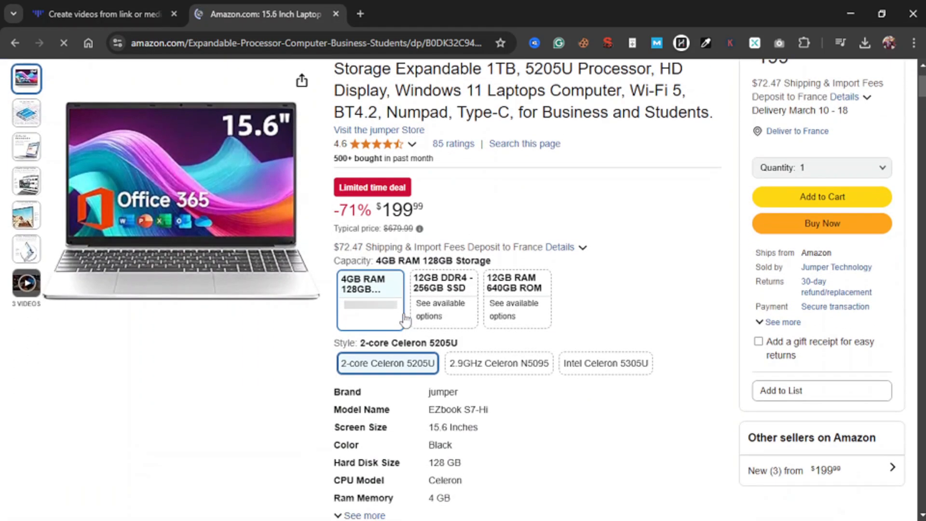
scroll(540, 295, down, 4)
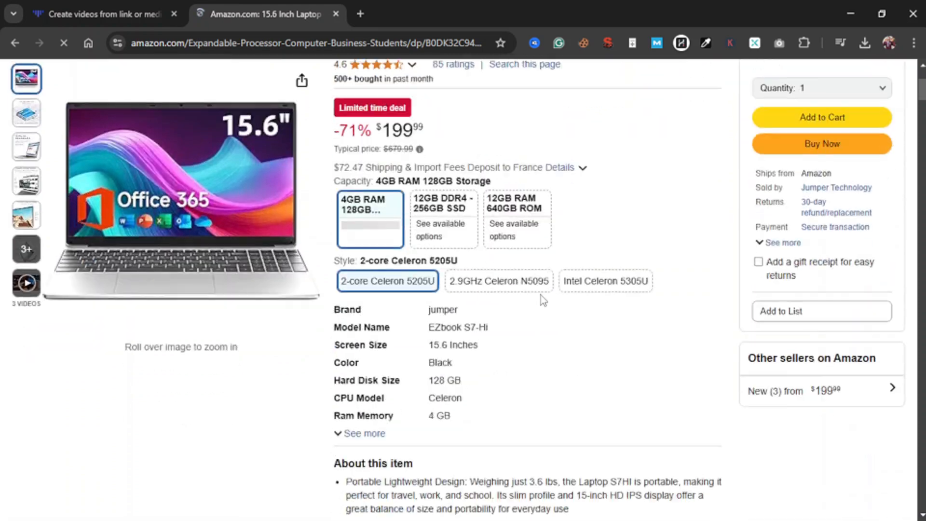
scroll(540, 296, down, 6)
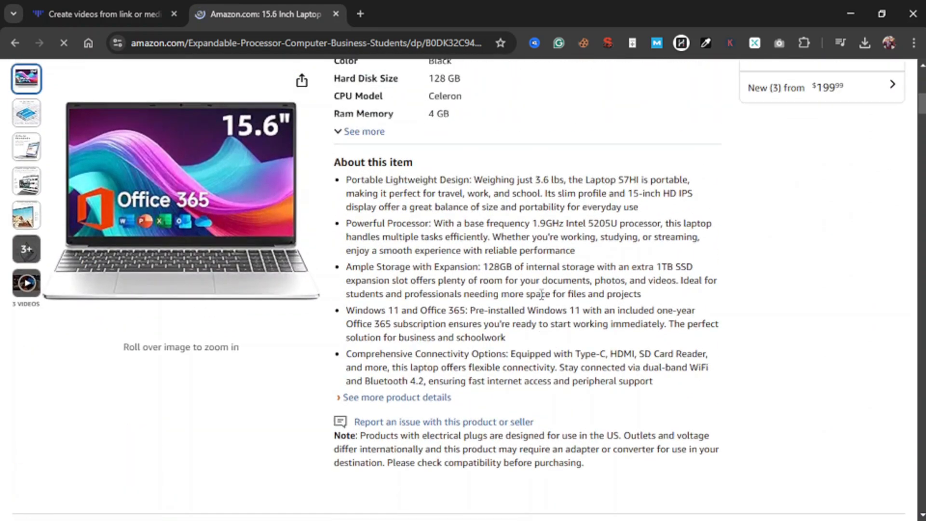
scroll(541, 294, down, 5)
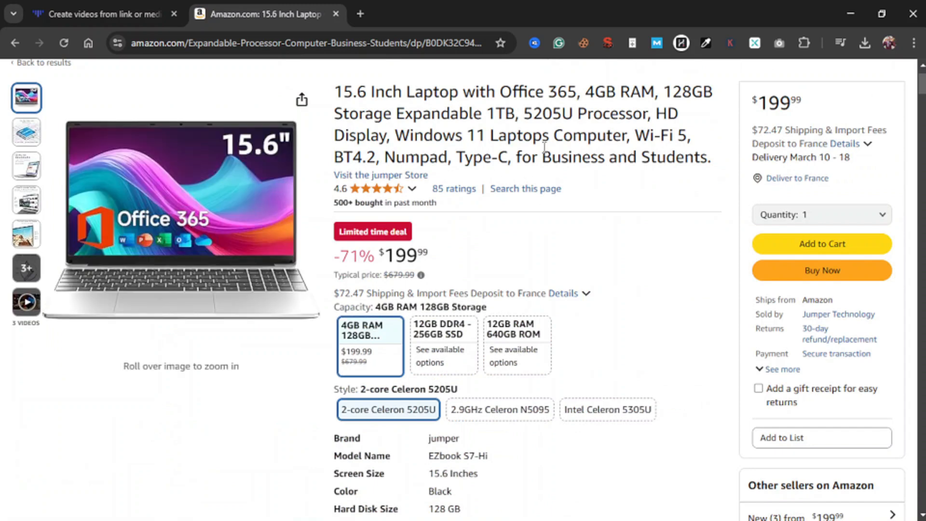
scroll(464, 141, up, 2)
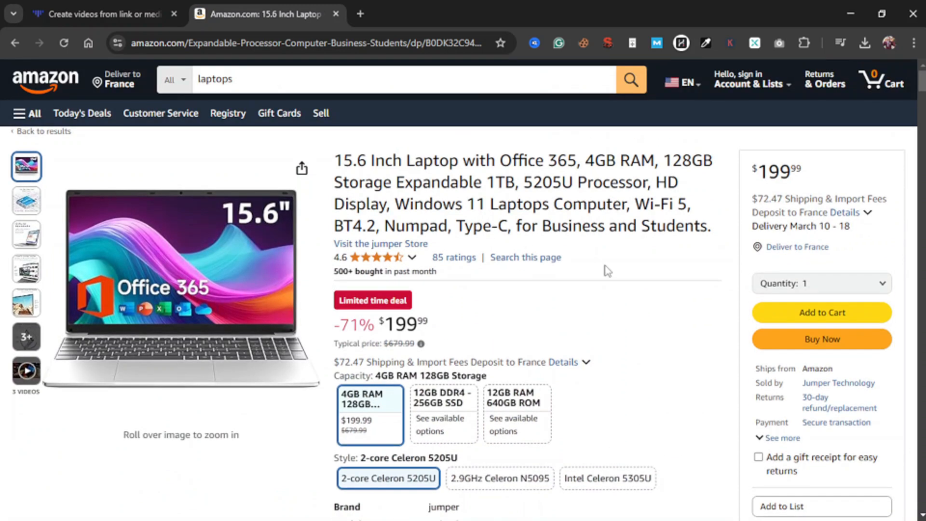
Copy the Amazon laptop page's URL and import the video materials from that link in Topview
click(352, 43)
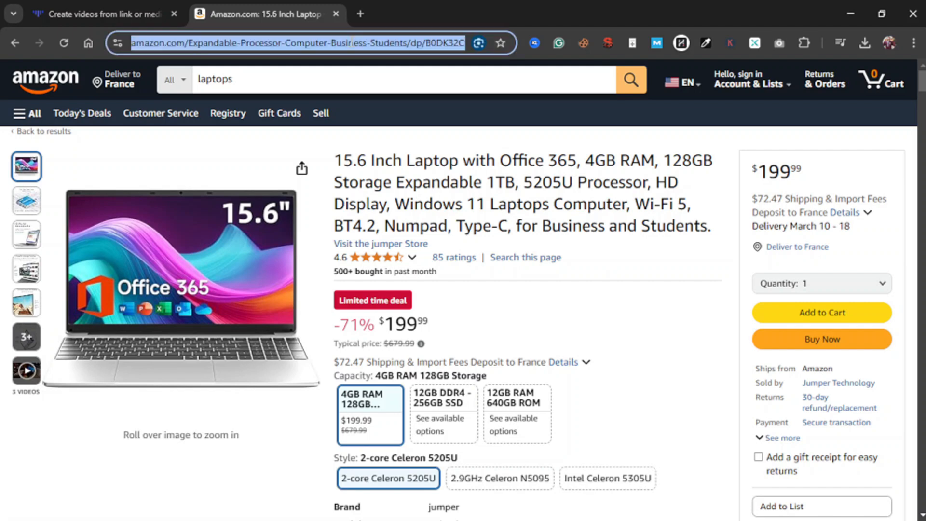
right_click(298, 46)
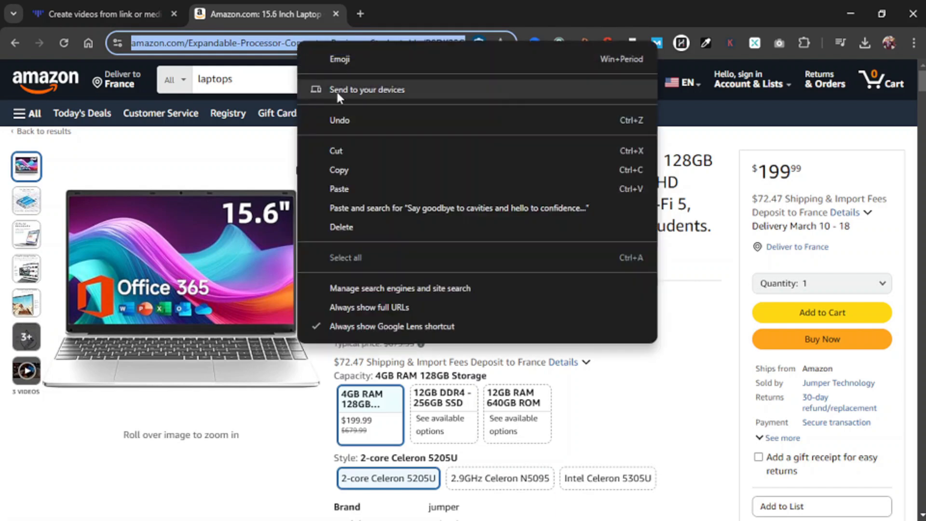
click(343, 164)
click(102, 14)
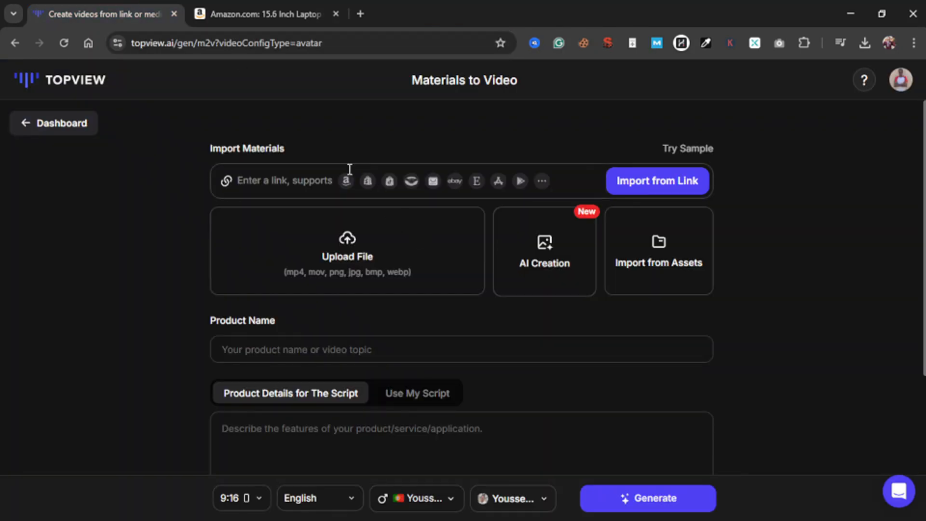
click(323, 181)
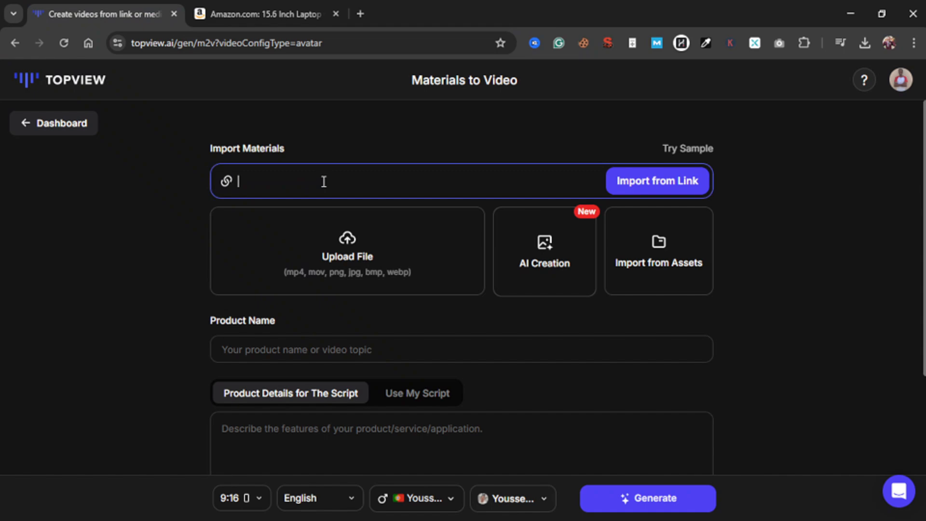
key(ctrl+v)
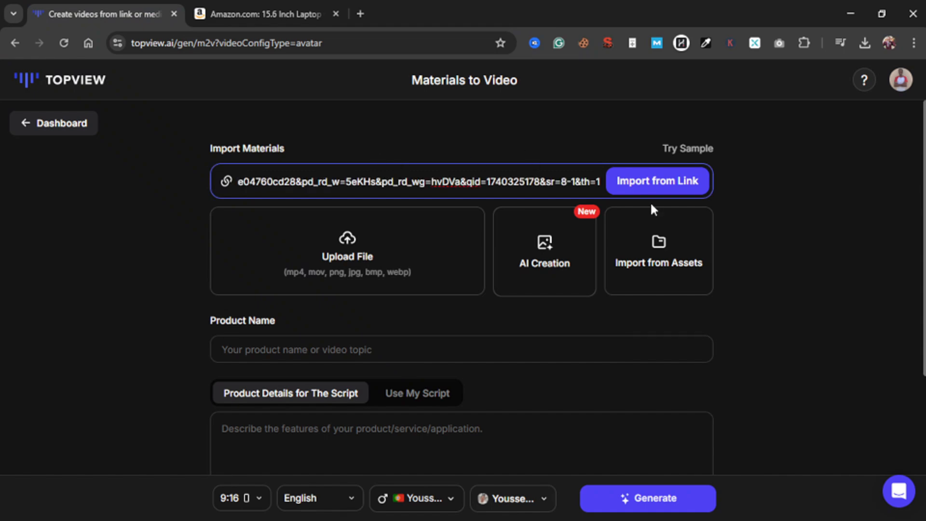
click(665, 182)
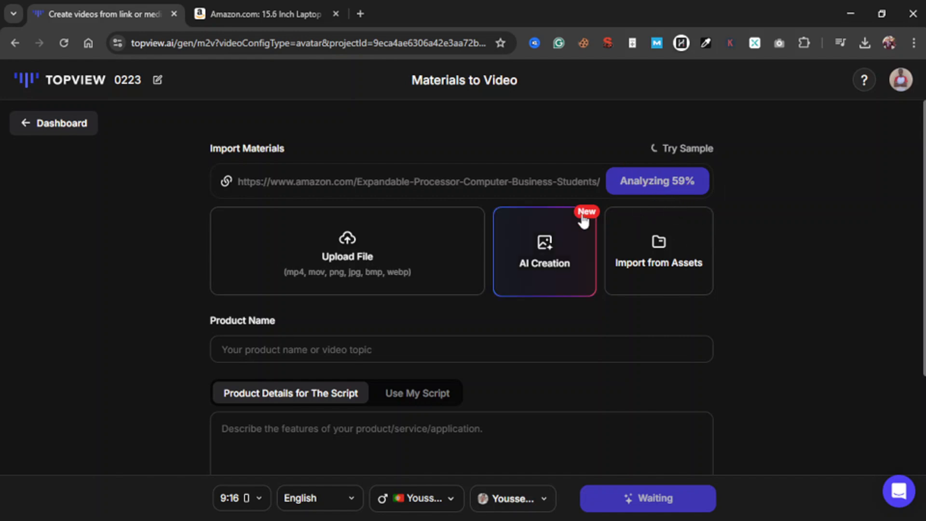
Exclude the three video clips (01:56, 04:07 and 00:31) from the materials and continue with only the laptop images
scroll(584, 220, down, 1)
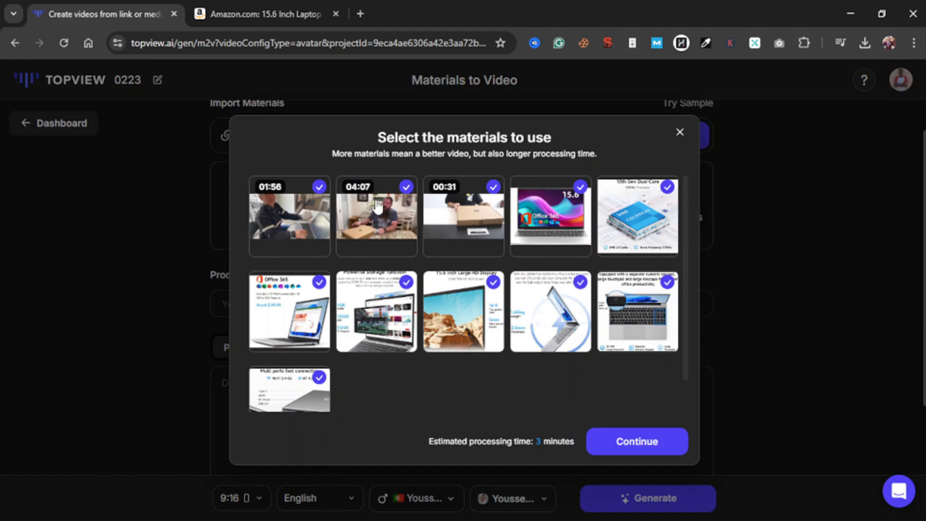
click(318, 187)
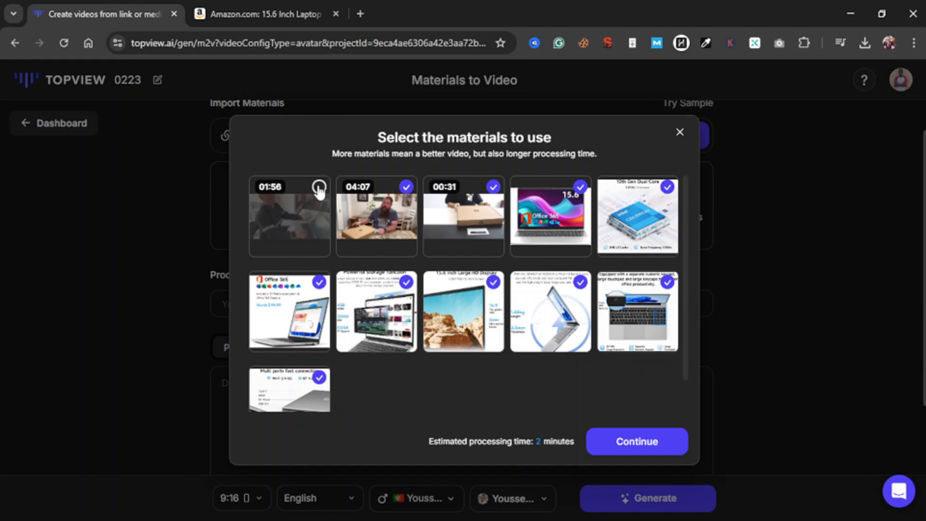
click(407, 188)
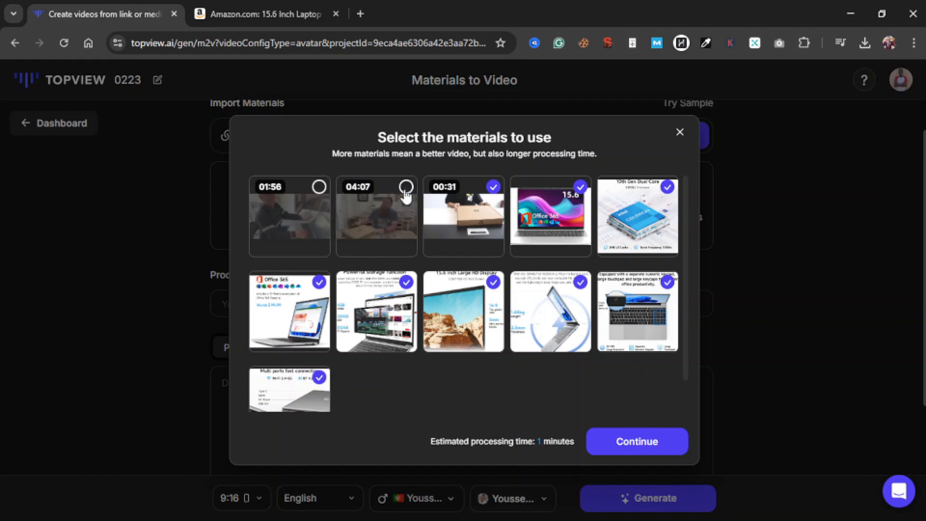
click(493, 187)
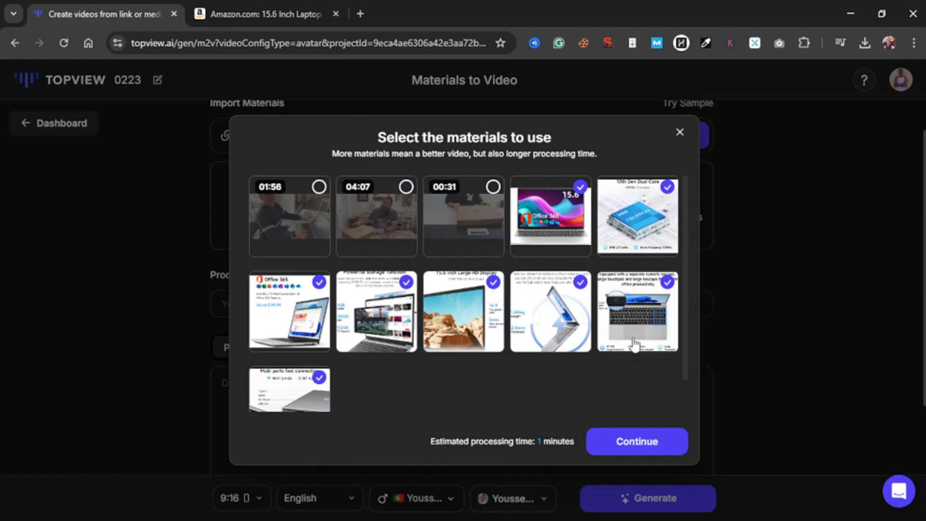
click(632, 448)
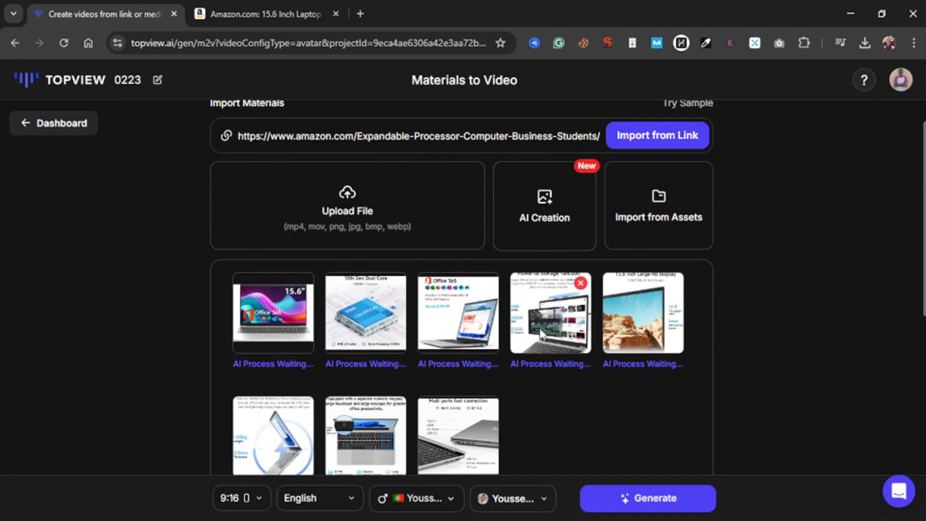
Review the imported laptop images, the product name and the product details for the script
scroll(540, 330, down, 5)
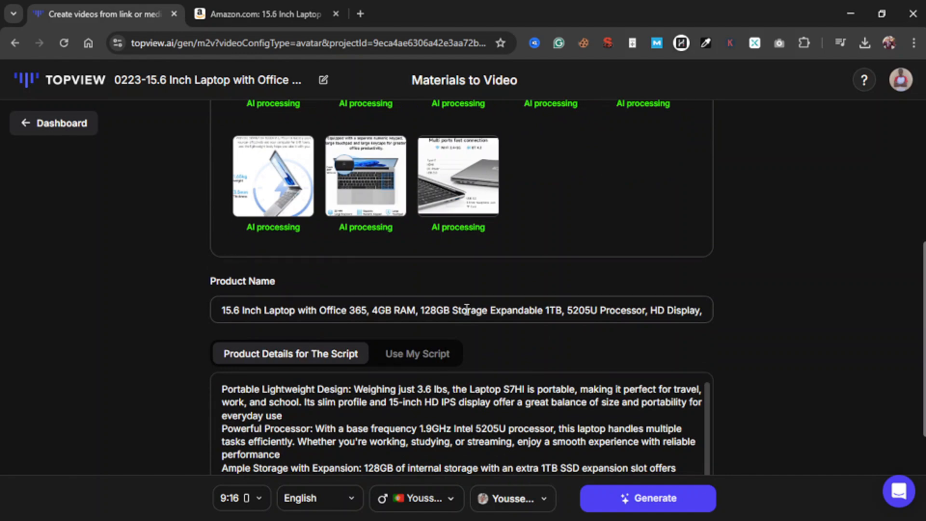
scroll(467, 308, down, 2)
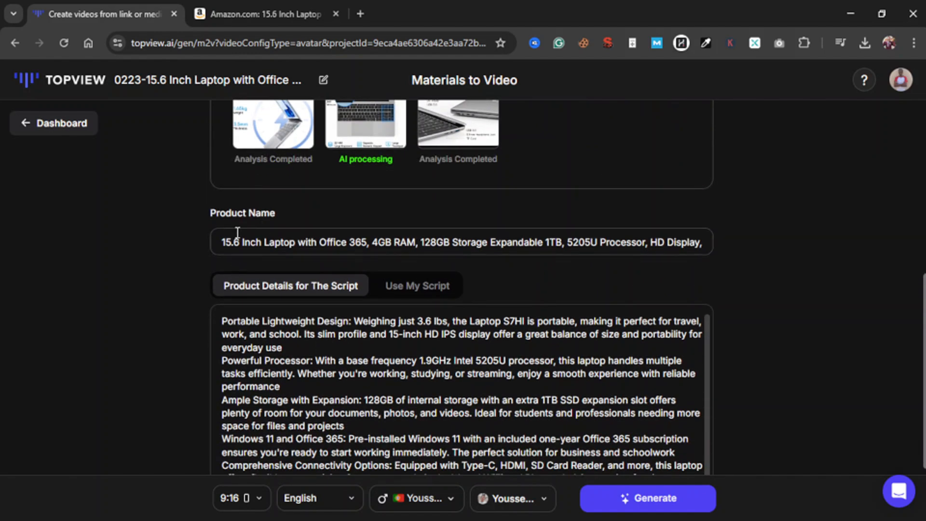
click(228, 239)
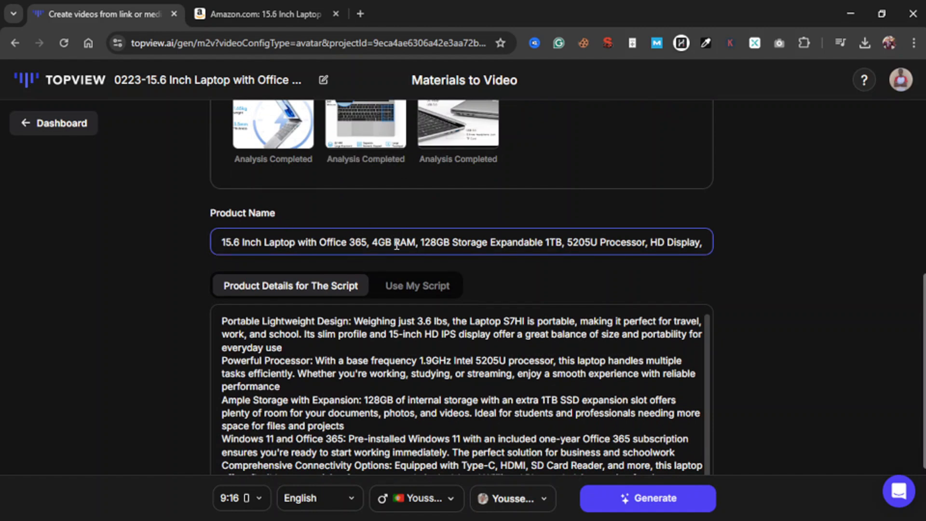
click(396, 243)
scroll(550, 261, down, 2)
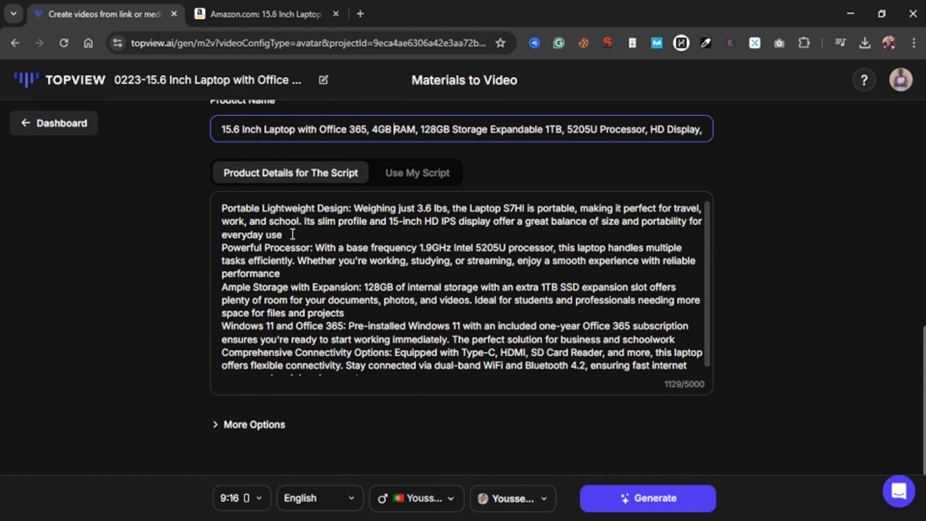
scroll(289, 279, down, 1)
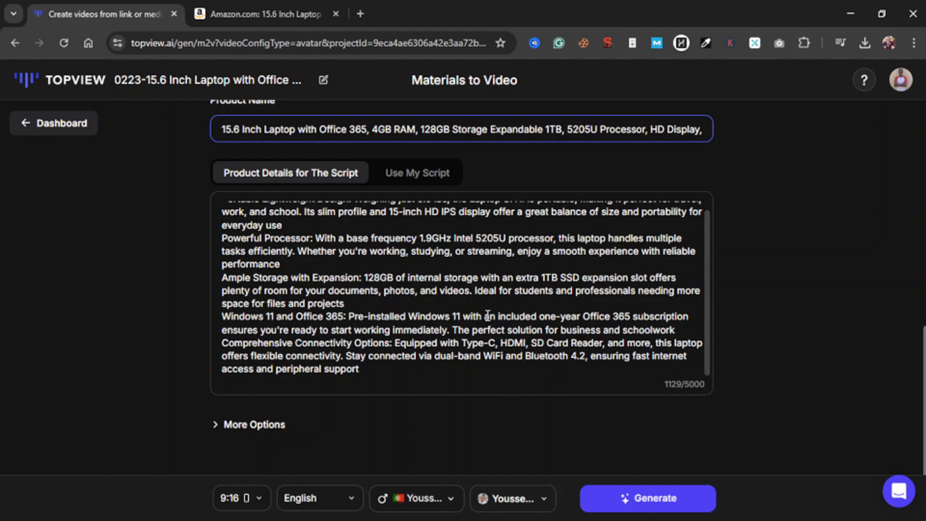
scroll(487, 316, up, 1)
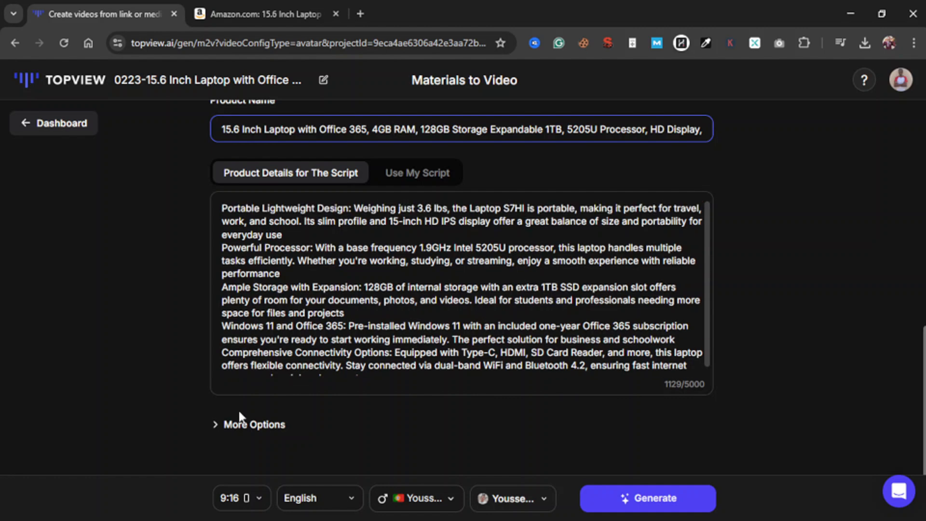
scroll(770, 262, up, 8)
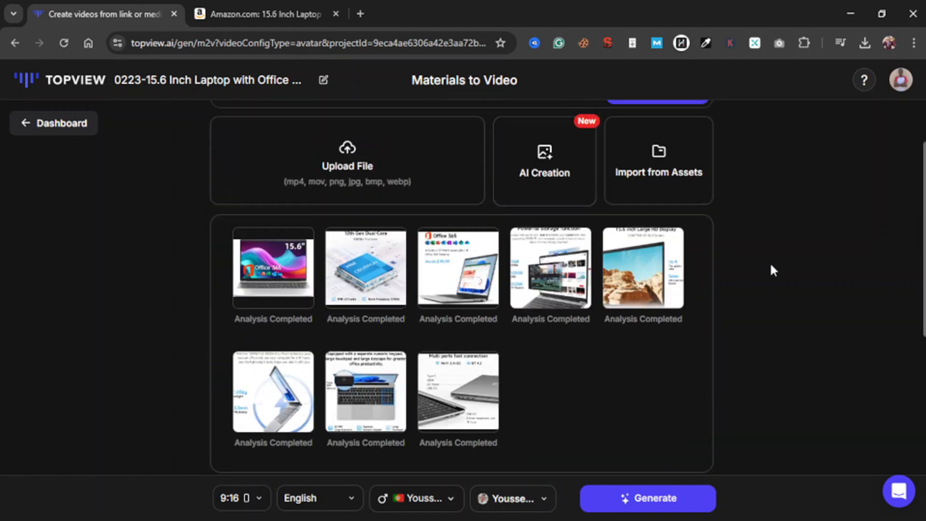
scroll(769, 262, down, 3)
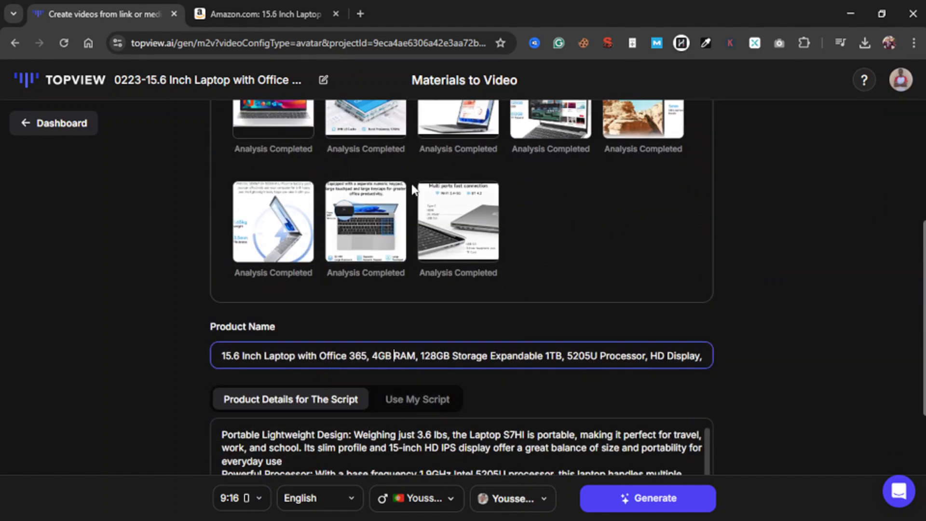
scroll(698, 269, up, 5)
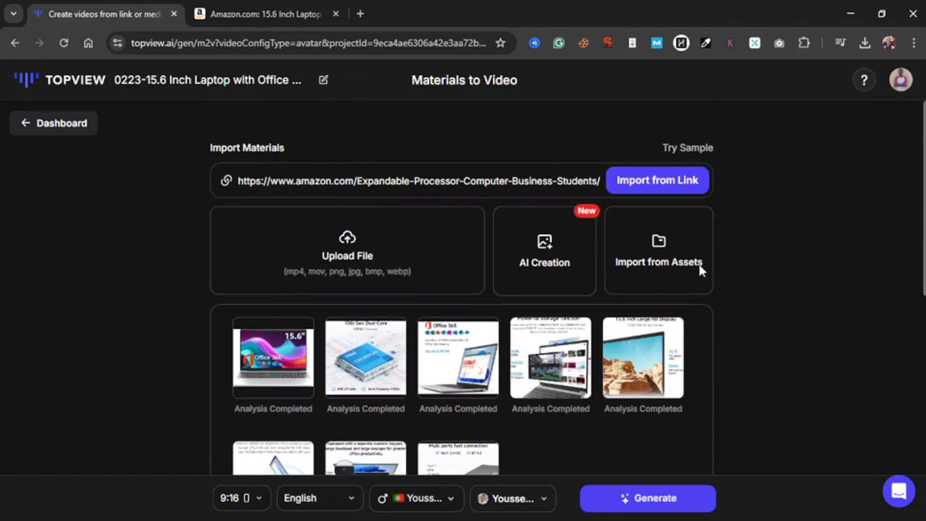
scroll(716, 289, down, 6)
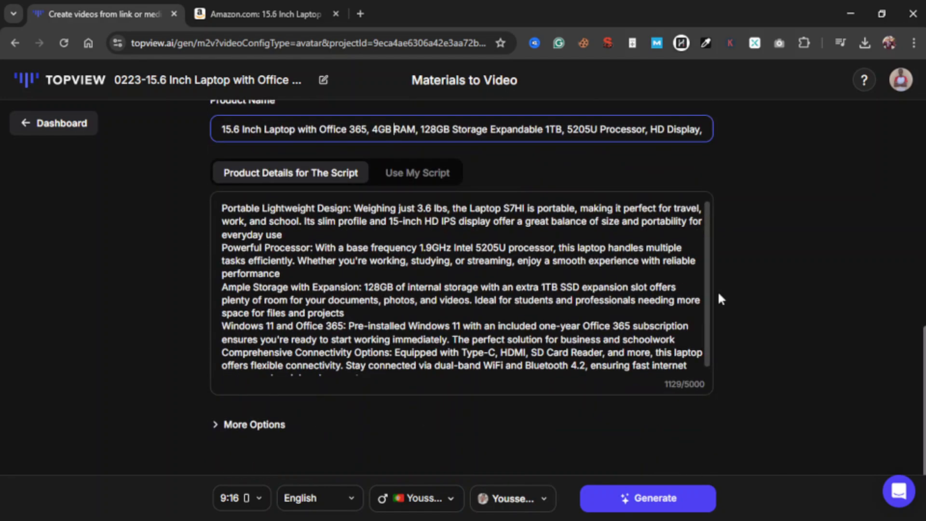
Expand the additional options and examine the script writing style, target audience, video length choices, and logo and endcard settings
click(225, 427)
scroll(488, 399, down, 8)
scroll(487, 398, up, 5)
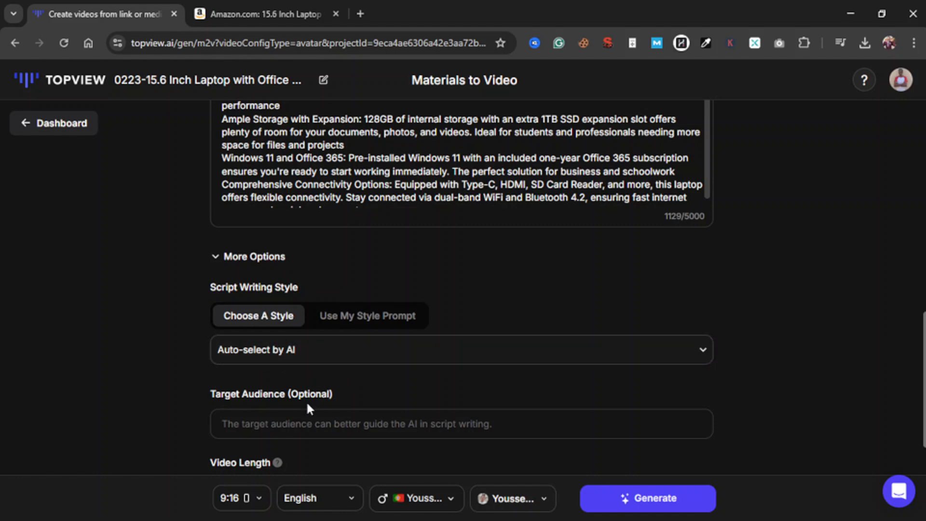
scroll(308, 409, down, 3)
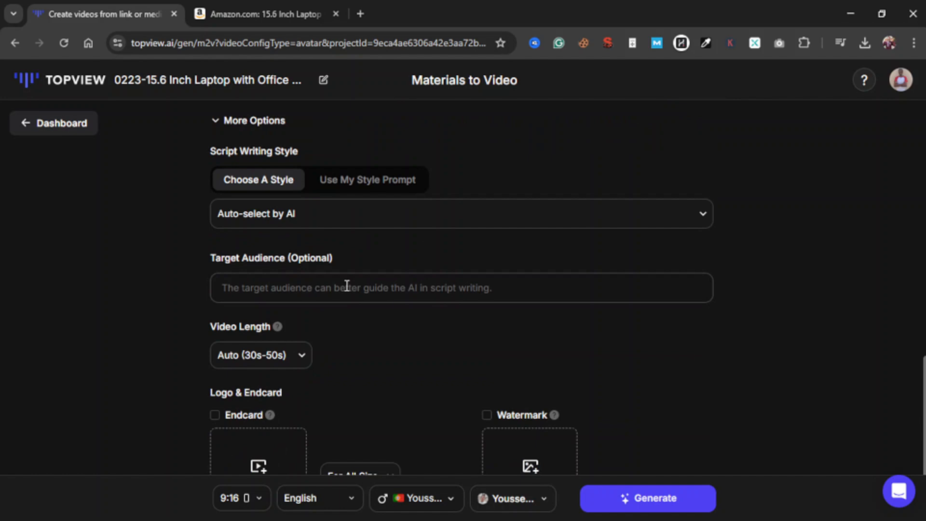
scroll(346, 285, down, 1)
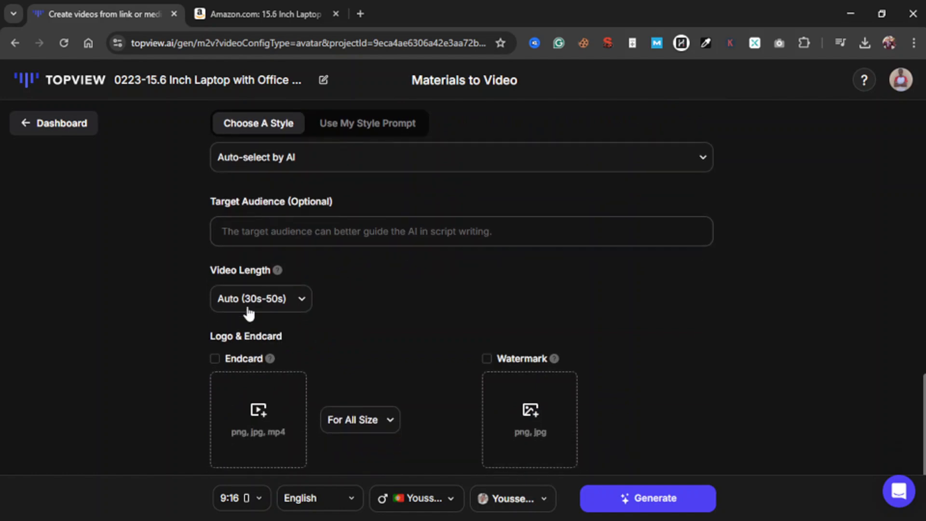
click(287, 314)
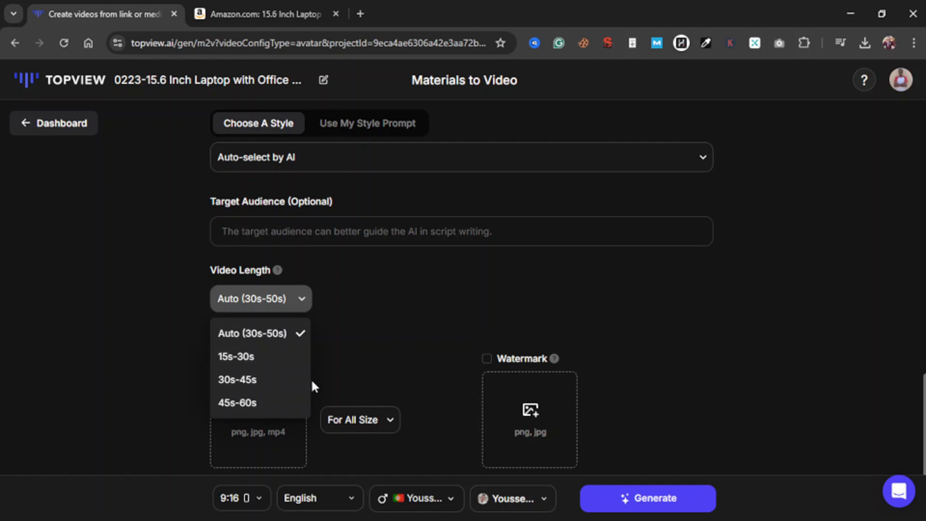
click(384, 333)
scroll(344, 375, down, 1)
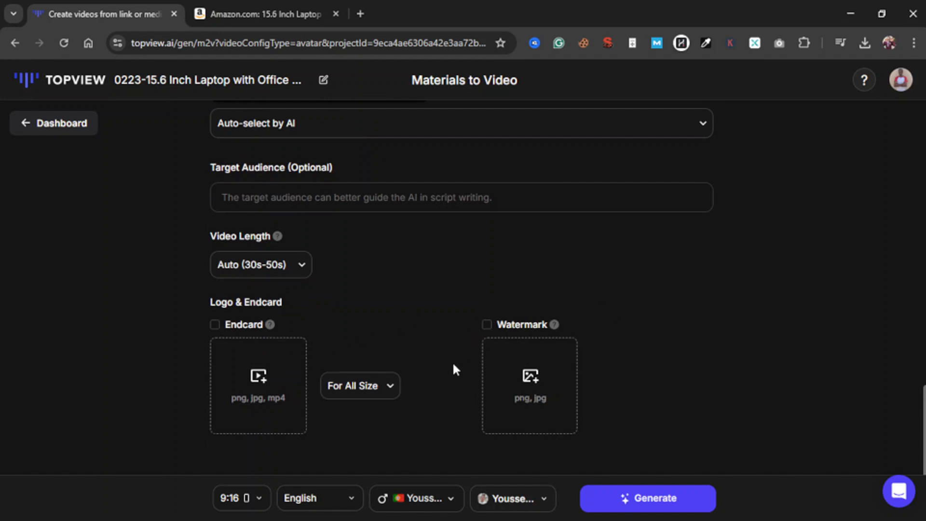
Set the video's aspect ratio to 16:9 and generate the laptop video scripts
click(253, 502)
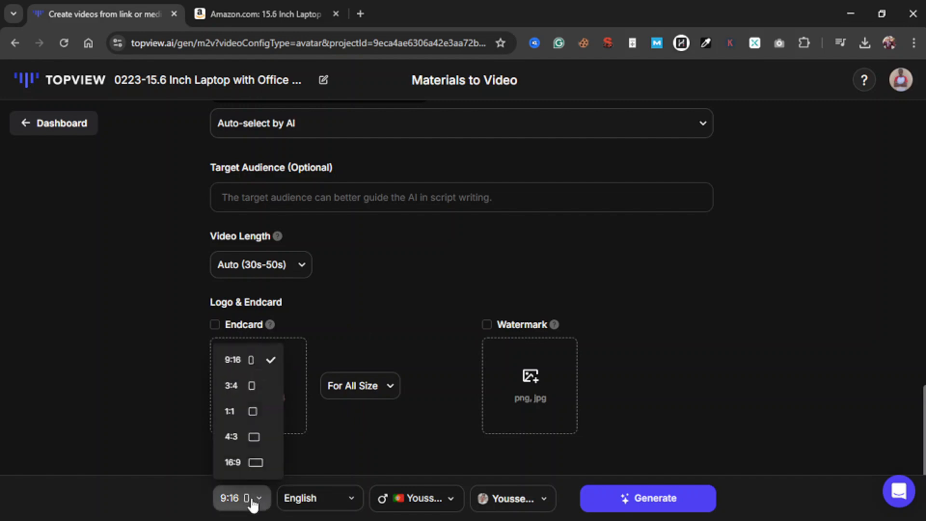
click(247, 464)
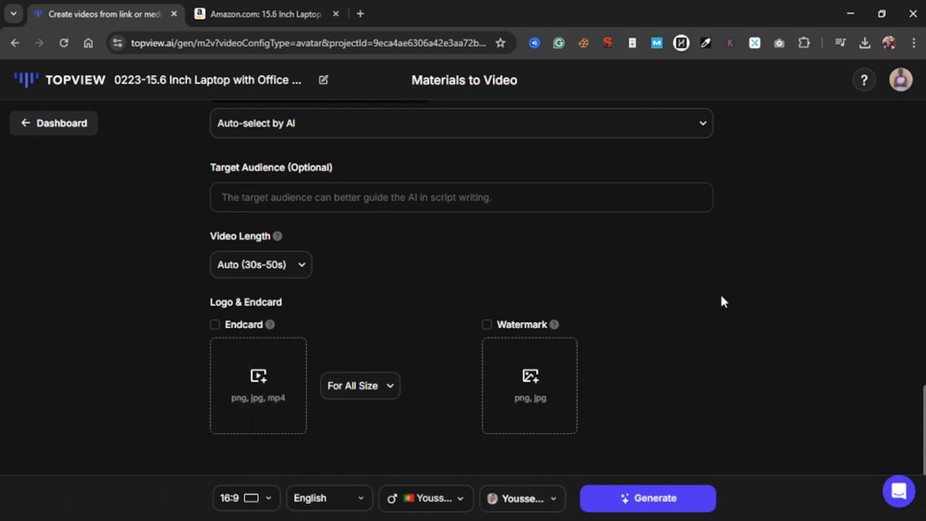
scroll(696, 335, up, 10)
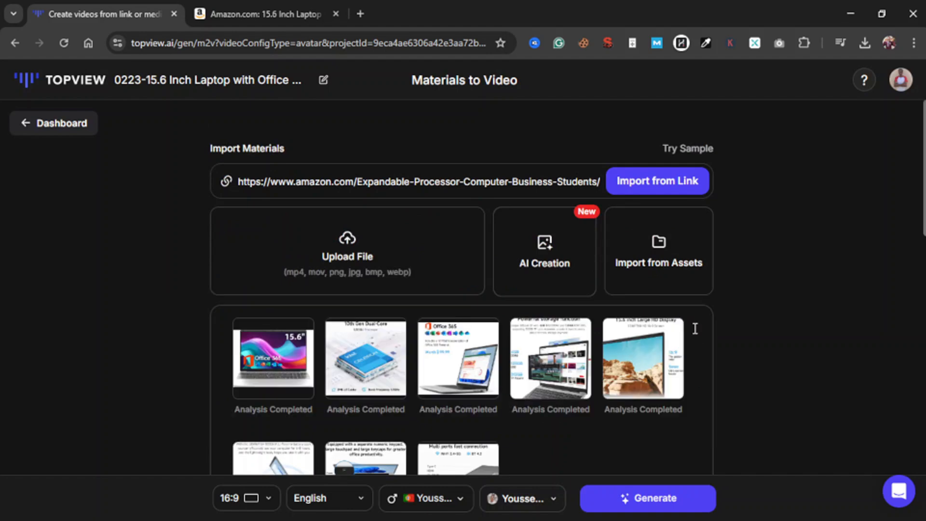
scroll(695, 334, down, 10)
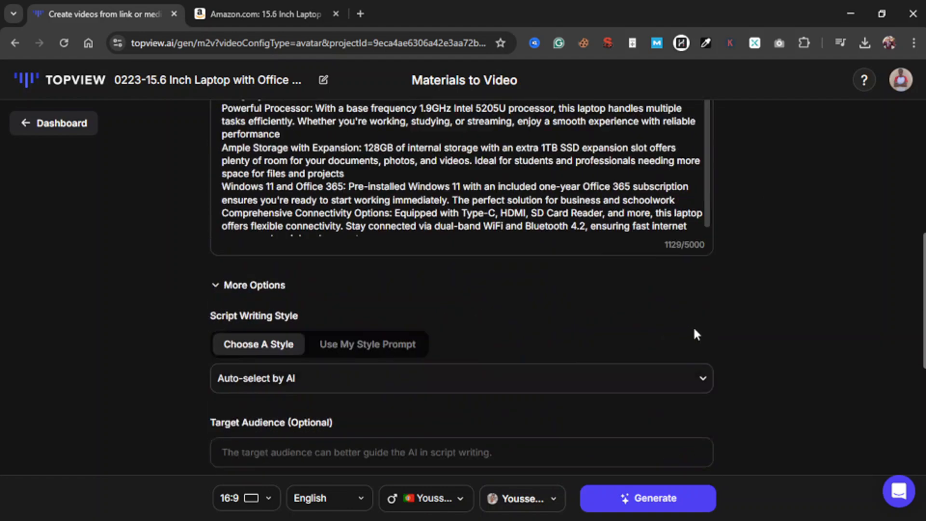
click(660, 506)
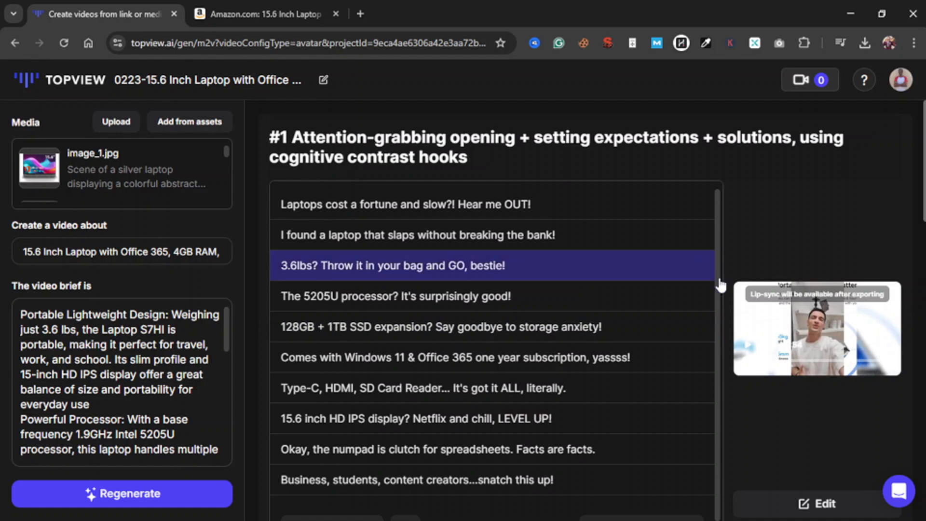
Review script #1 with the cognitive contrast hooks and export its video without a watermark
mouse_move(793, 309)
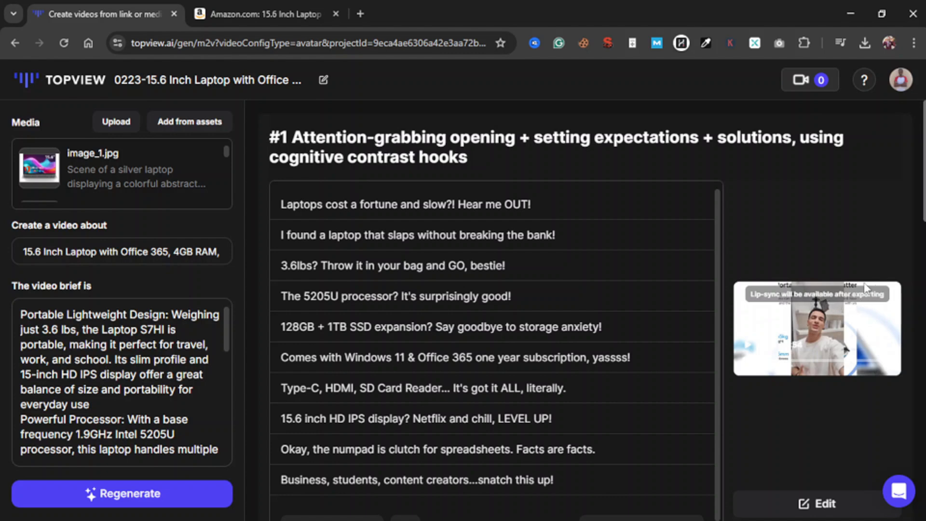
click(560, 305)
scroll(560, 304, down, 3)
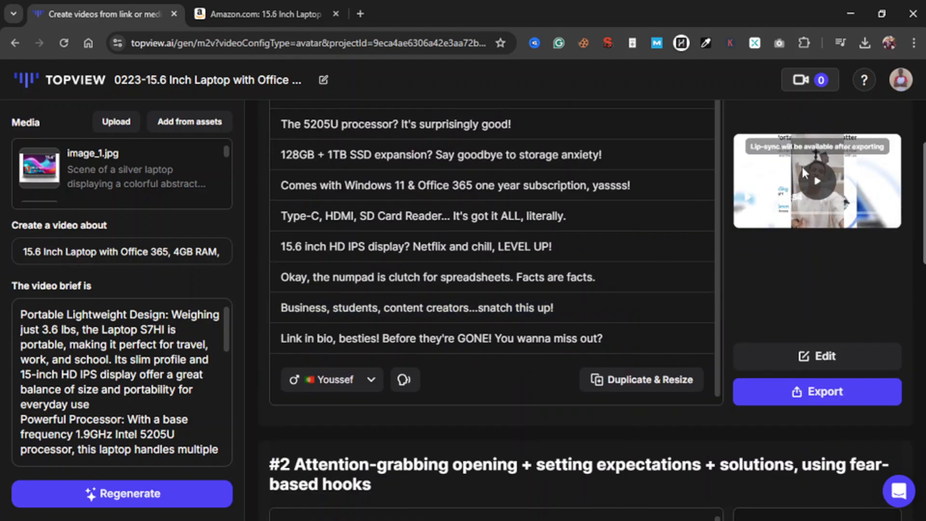
scroll(836, 206, up, 3)
scroll(835, 206, down, 2)
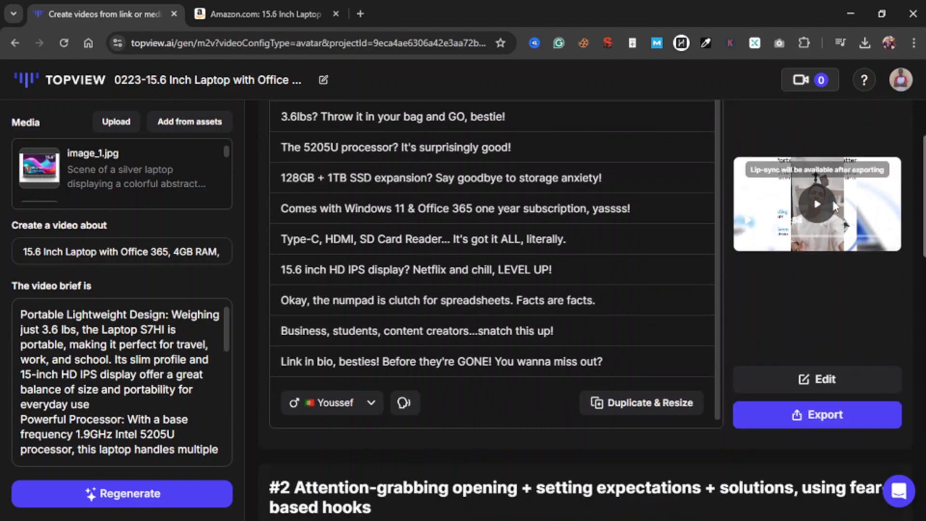
click(825, 415)
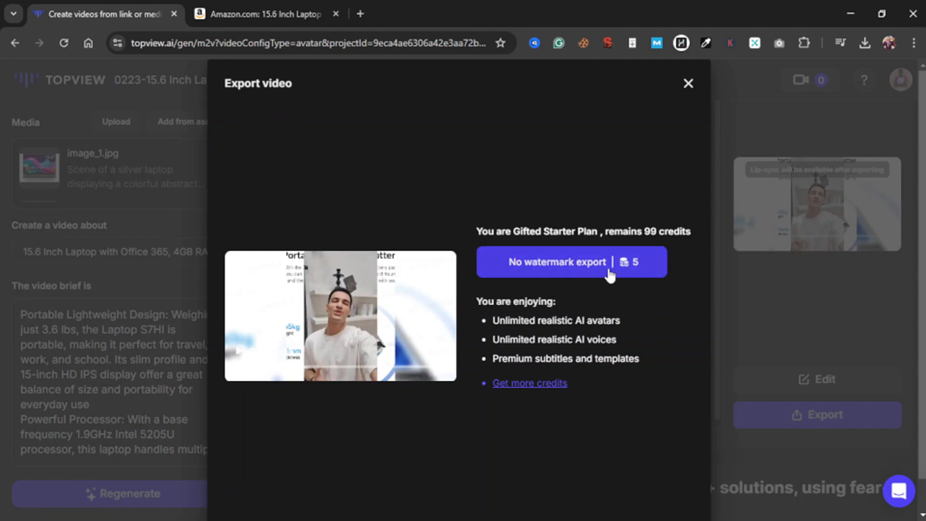
click(569, 273)
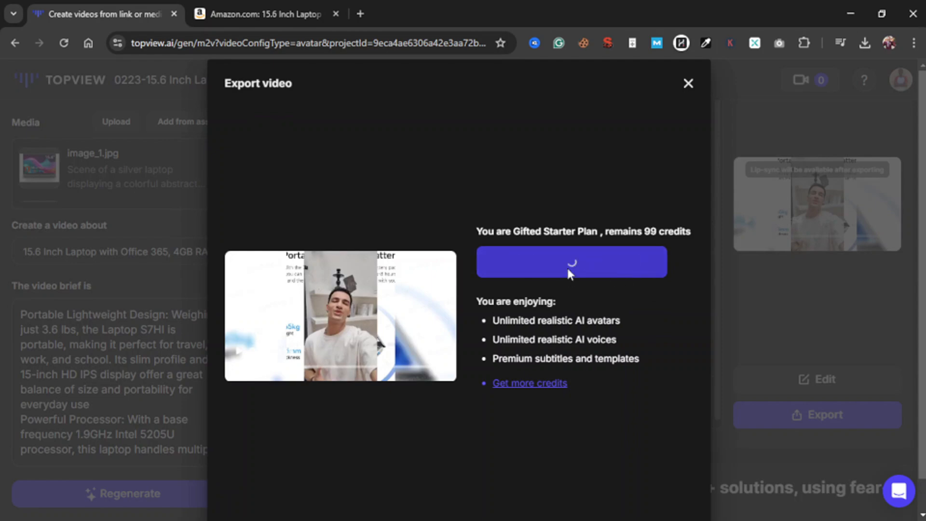
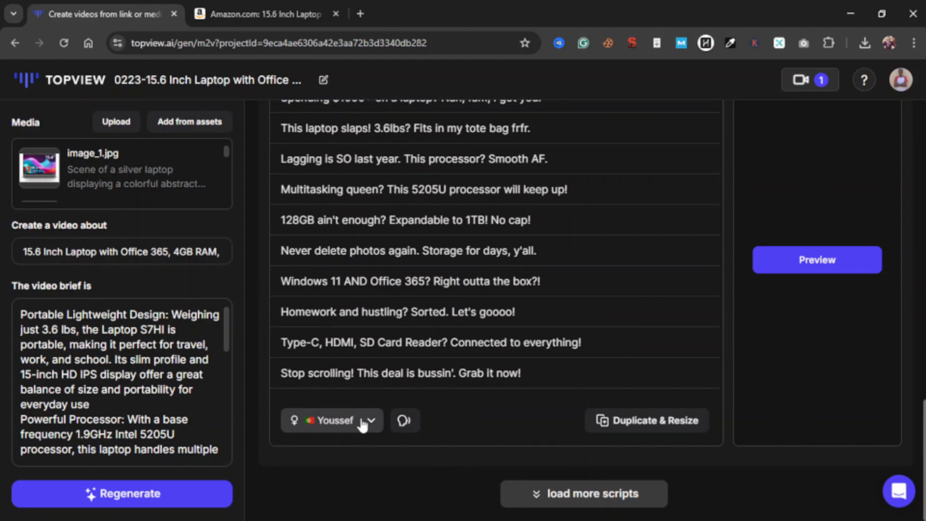
View the English male public voices available for the last script and close the voice selection
click(363, 424)
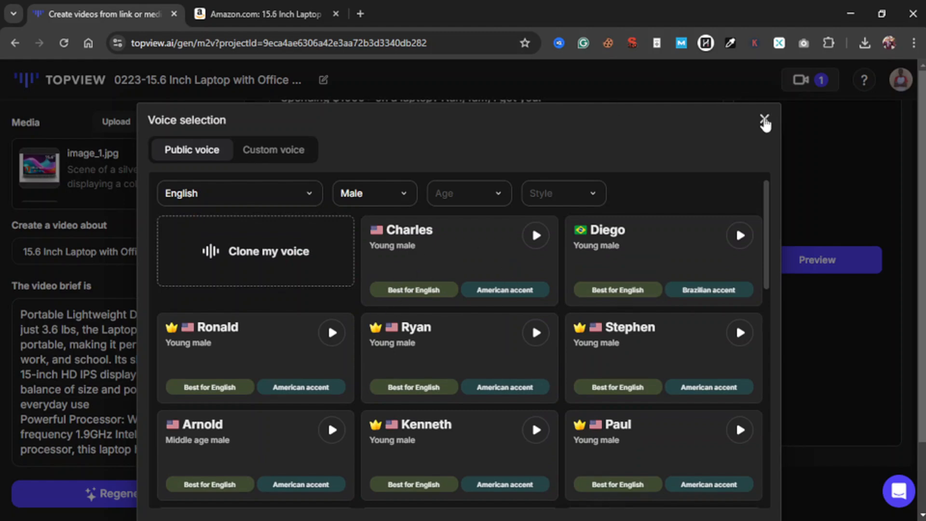
click(764, 118)
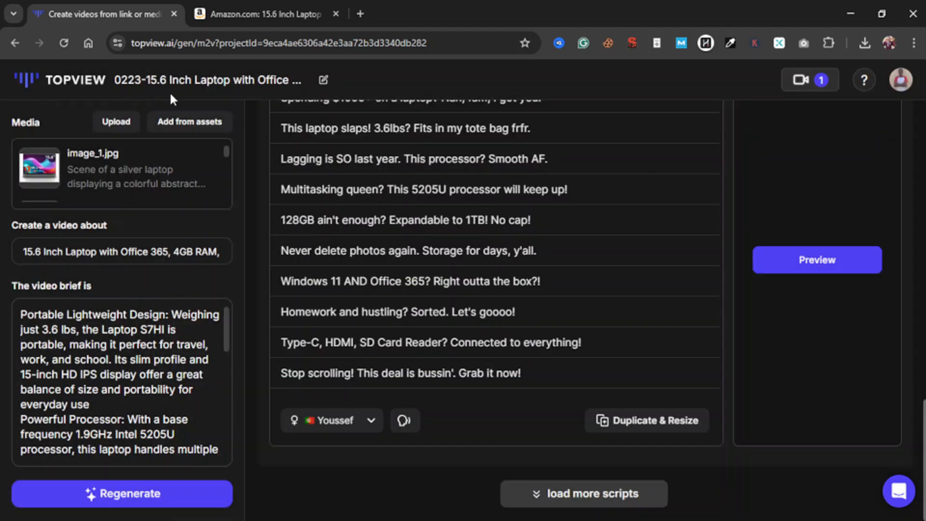
Return to the Topview dashboard and look over its AI creation tools
click(51, 86)
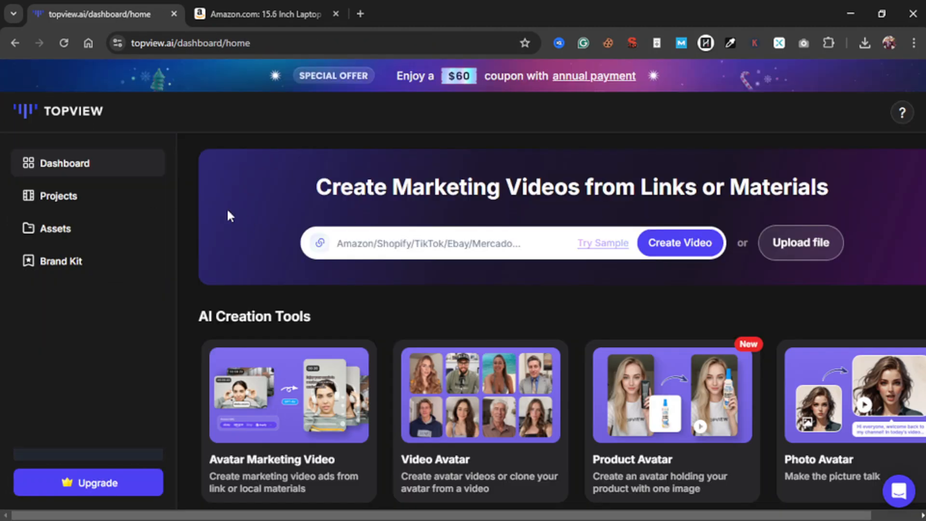
scroll(508, 424, down, 5)
scroll(510, 427, up, 4)
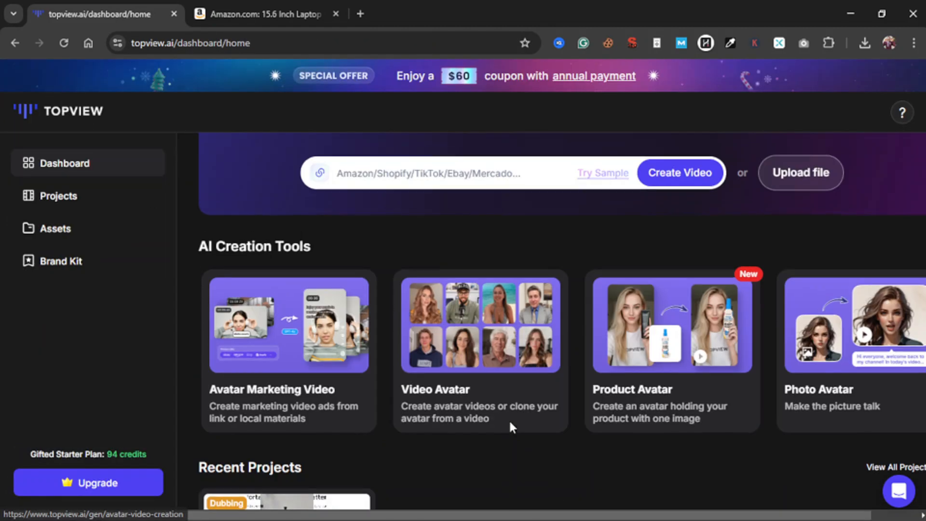
Open the Video Avatar tool from the dashboard and look through its public avatars
scroll(347, 386, down, 3)
scroll(270, 347, up, 1)
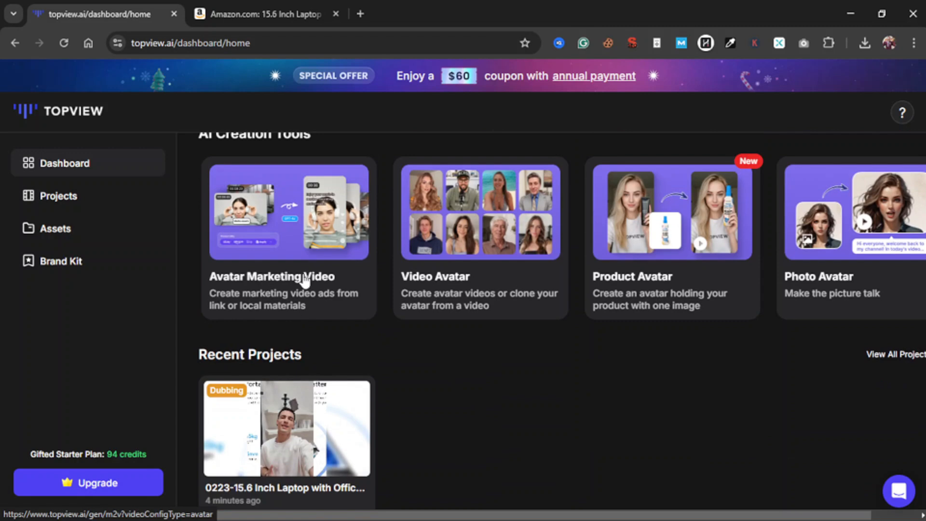
click(488, 257)
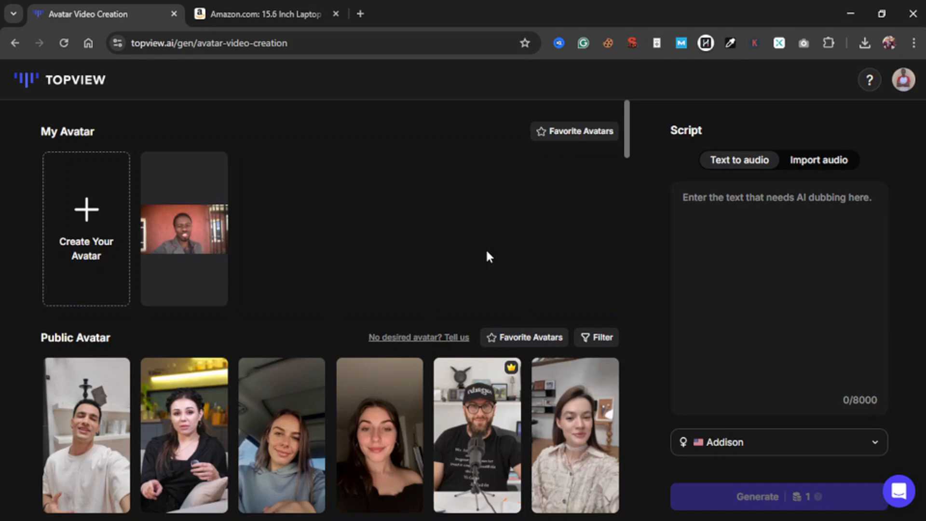
scroll(485, 248, down, 5)
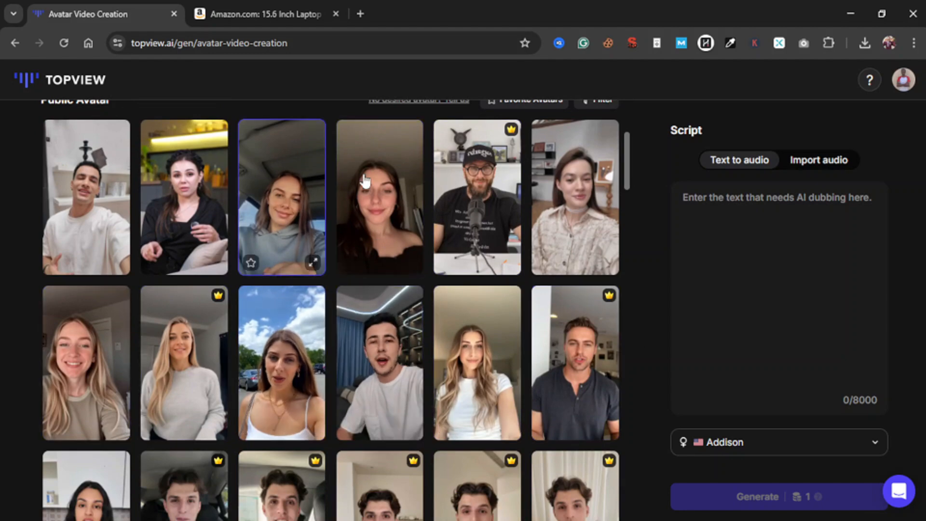
scroll(398, 332, down, 2)
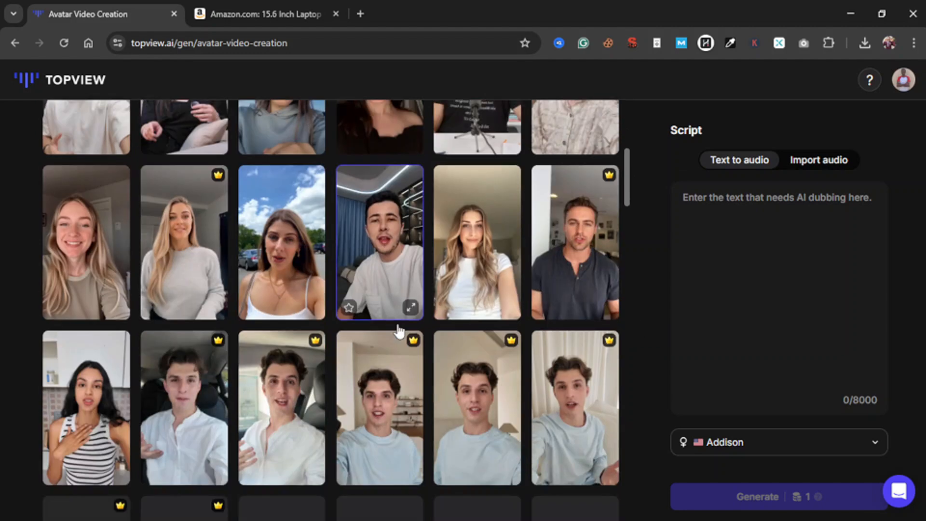
scroll(399, 331, up, 4)
scroll(398, 332, up, 2)
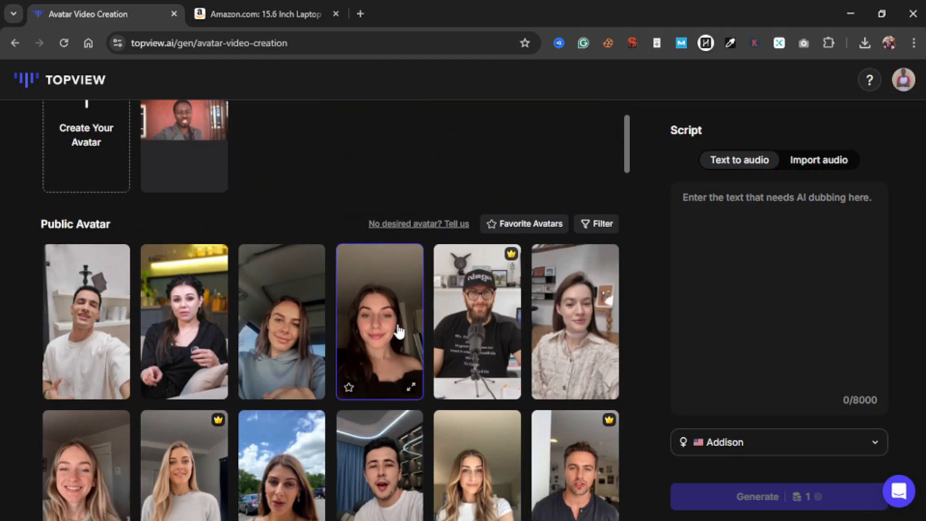
Try the public avatar of the man in the white T-shirt and switch to its matching voice
click(276, 313)
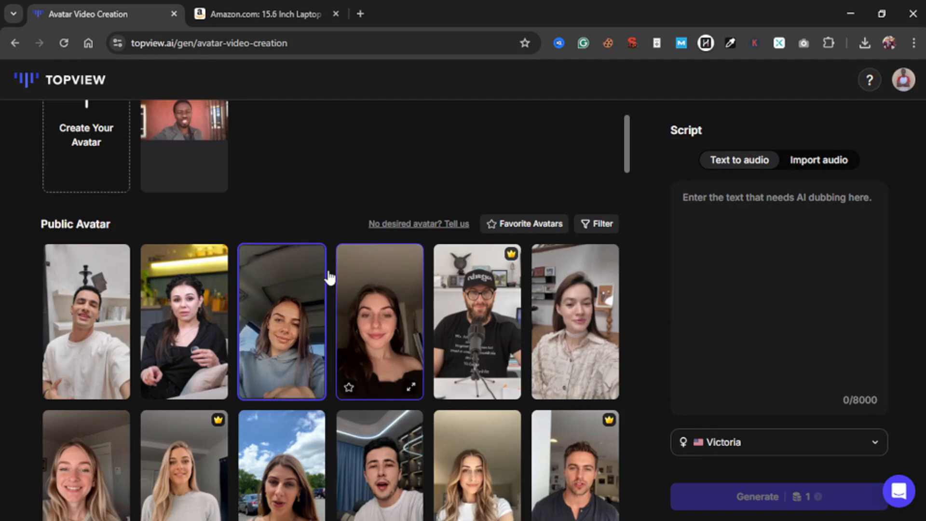
click(93, 302)
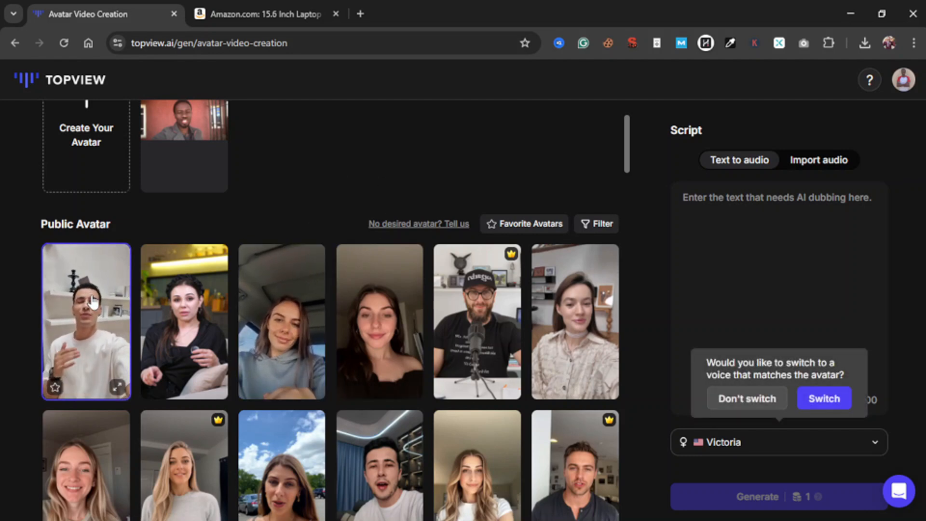
click(820, 400)
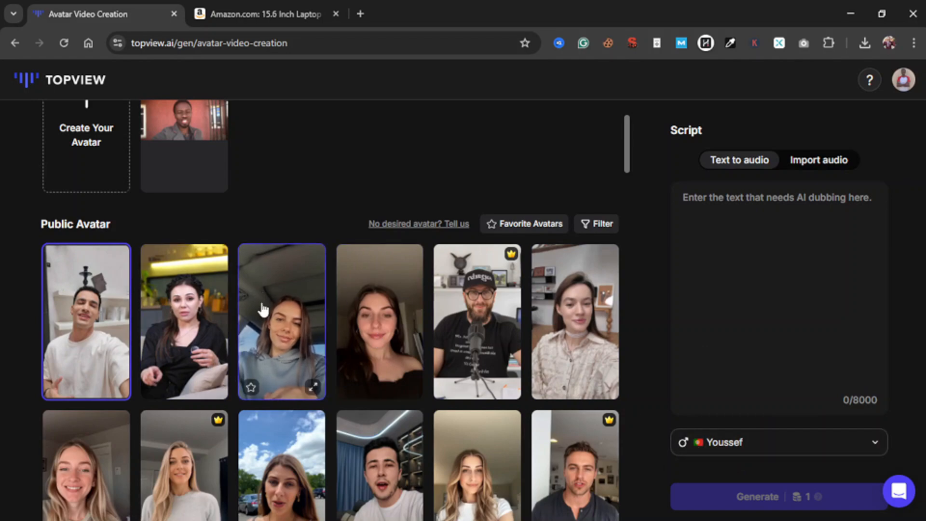
Select the premium public avatar of the woman with long wavy hair and a white top, and switch to its matching voice
scroll(263, 310, down, 4)
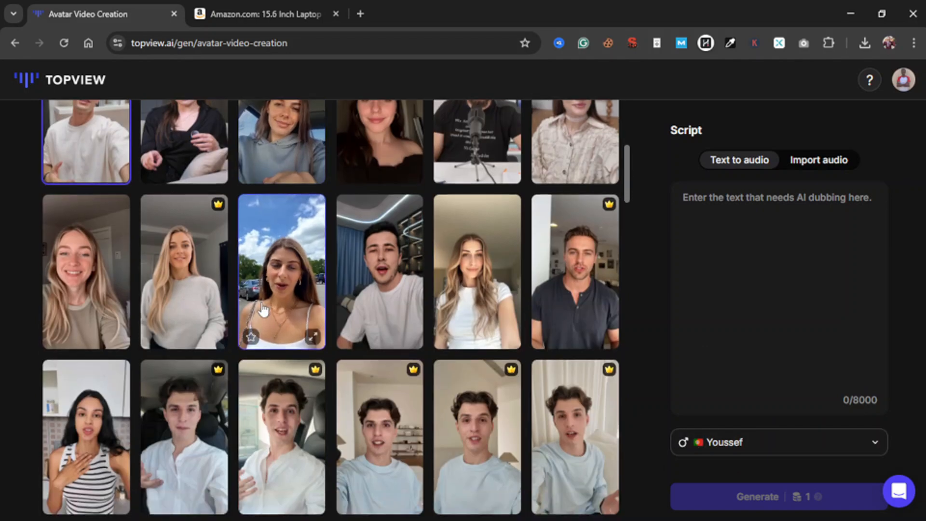
scroll(262, 311, down, 6)
scroll(263, 310, down, 1)
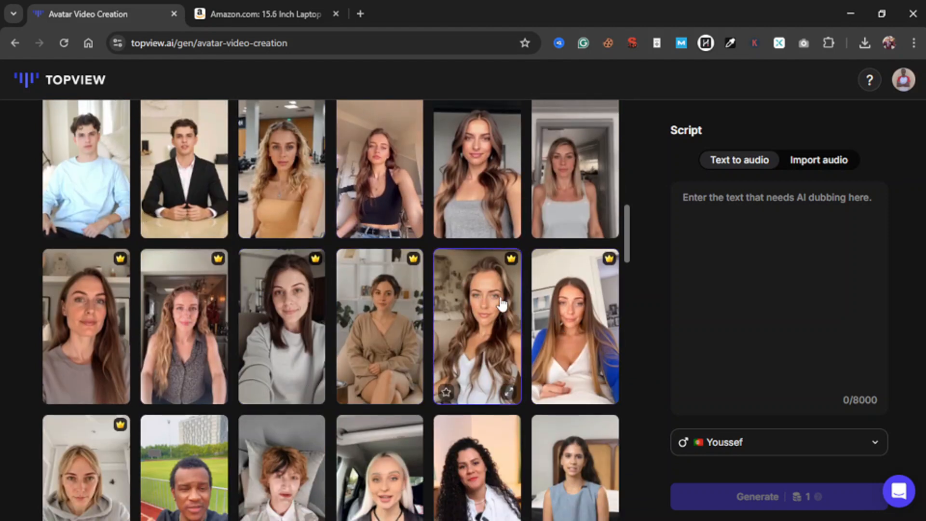
click(502, 304)
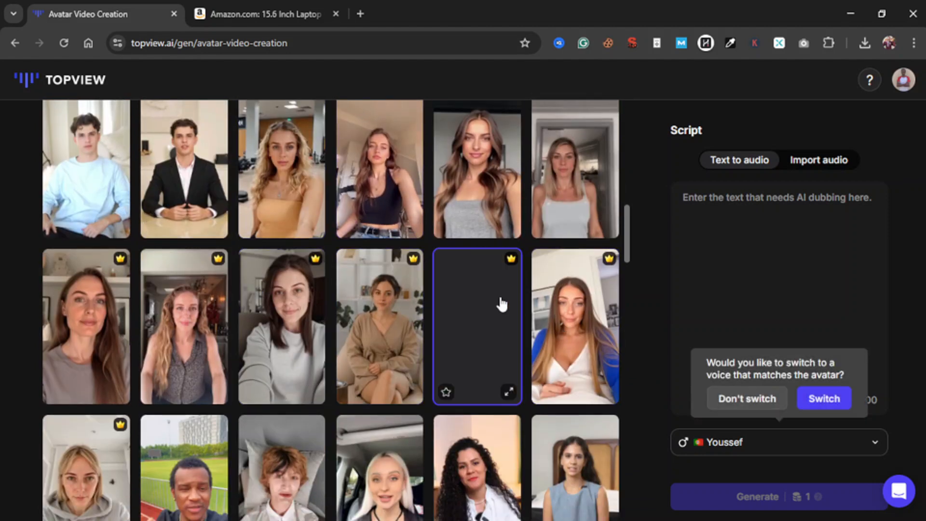
click(831, 403)
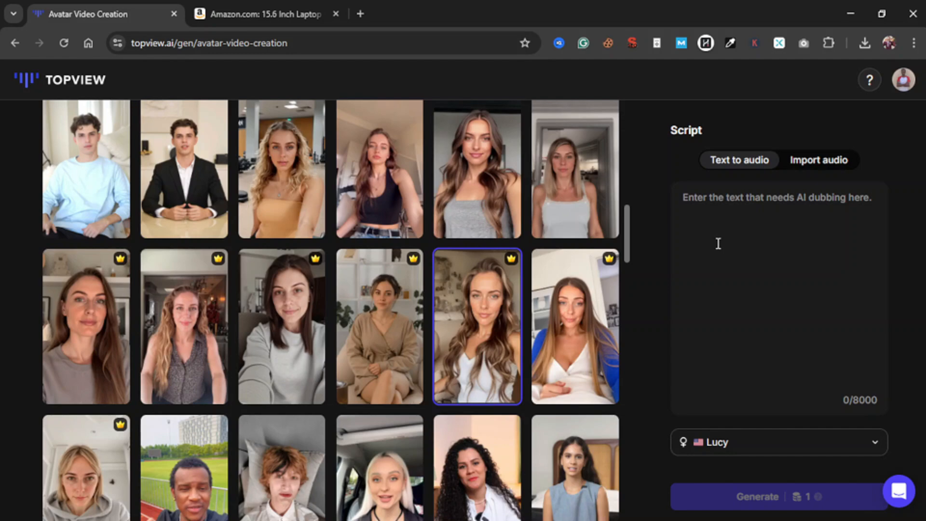
scroll(537, 246, up, 10)
scroll(536, 246, down, 3)
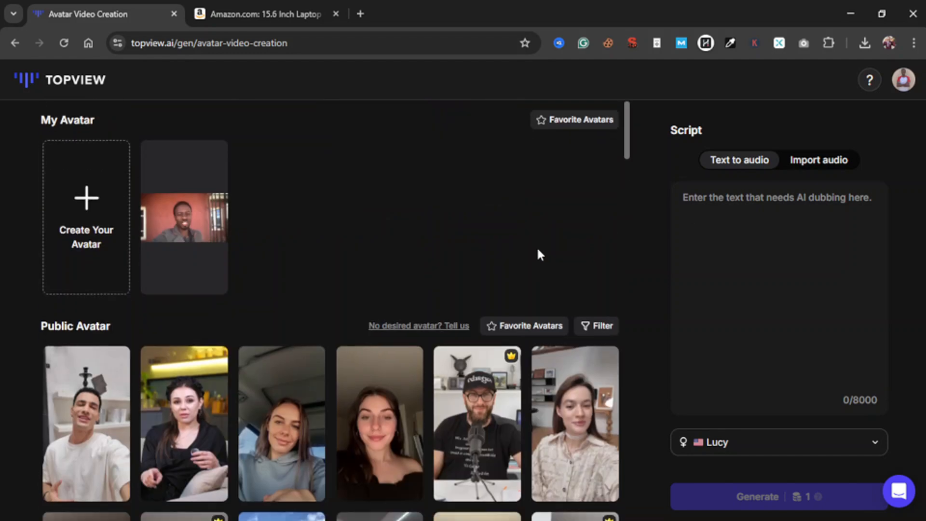
scroll(537, 249, down, 4)
scroll(538, 249, up, 4)
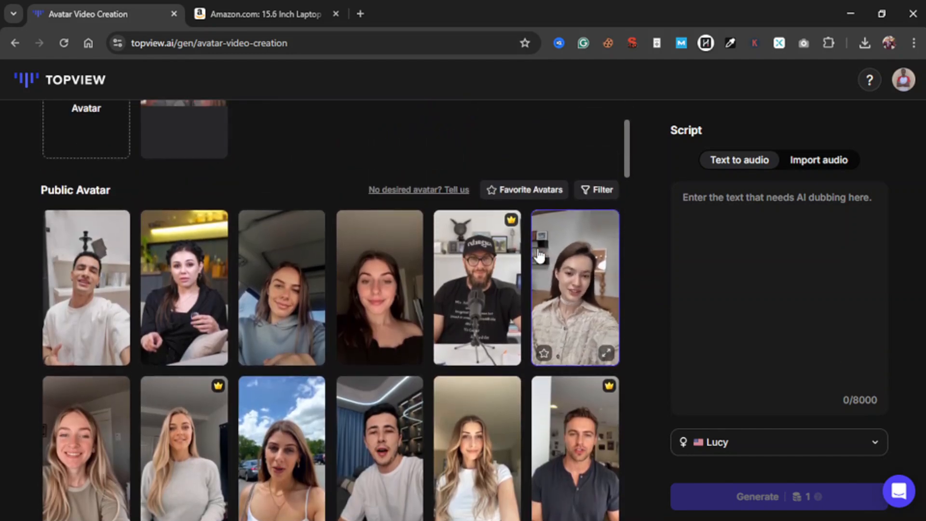
scroll(537, 249, down, 1)
scroll(539, 256, up, 3)
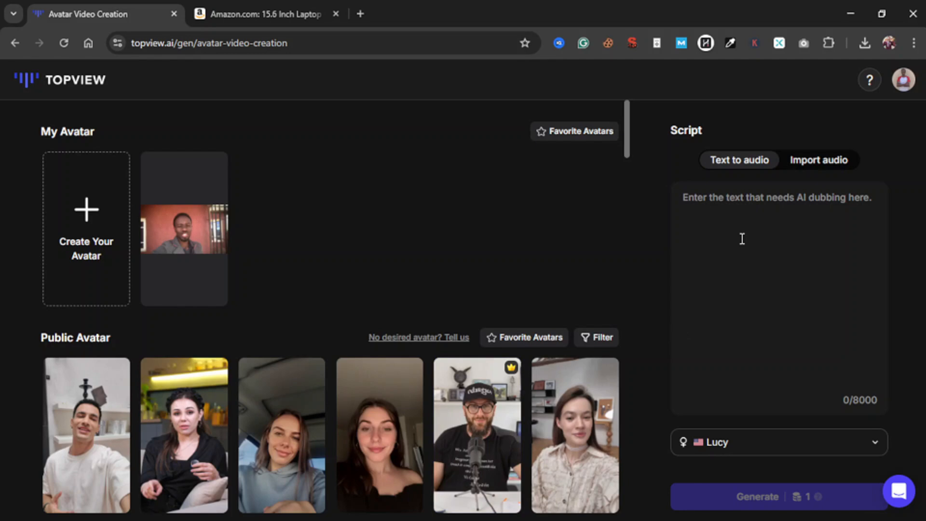
Copy the note about electrical plugs from the Amazon laptop page and paste it as the avatar's script
click(785, 202)
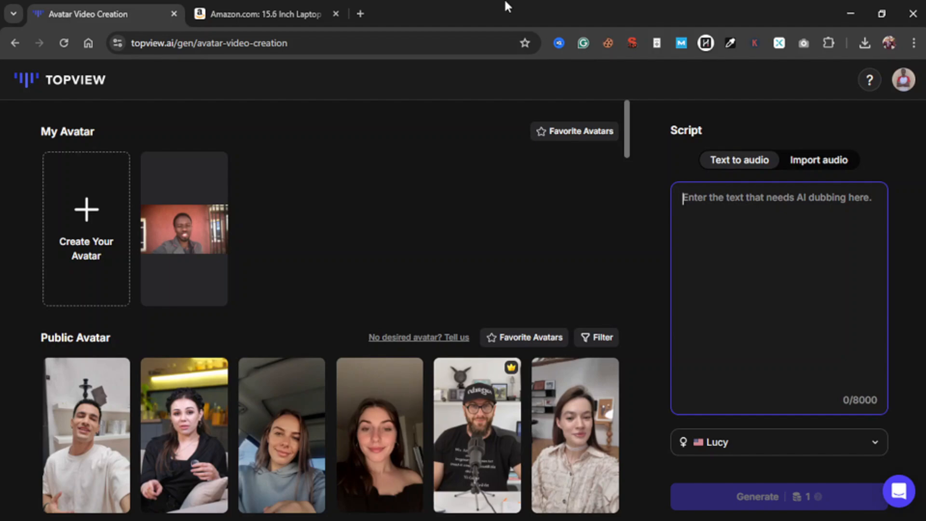
click(261, 5)
scroll(352, 295, down, 12)
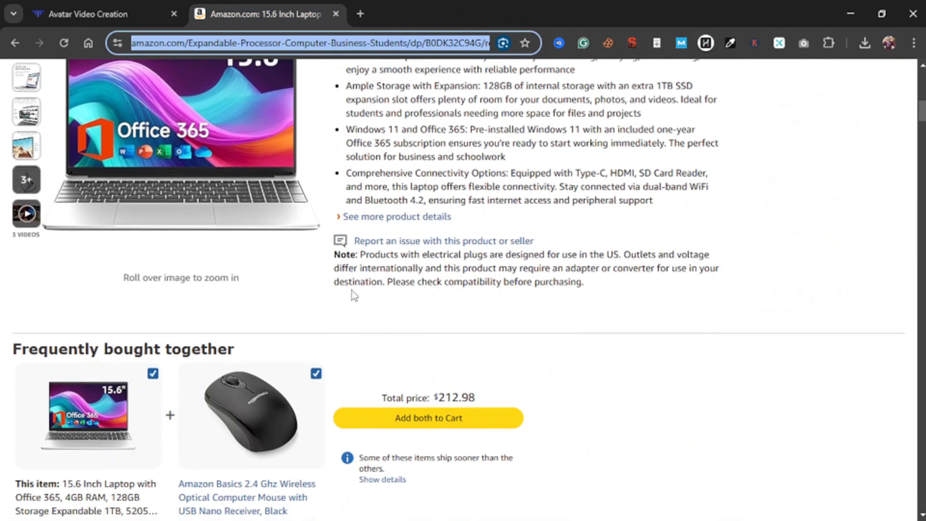
scroll(352, 295, up, 5)
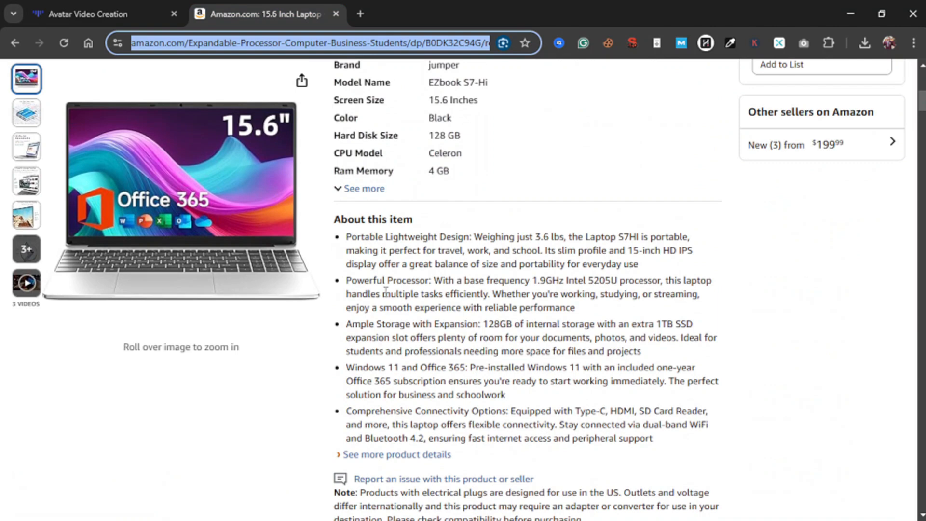
scroll(386, 290, down, 3)
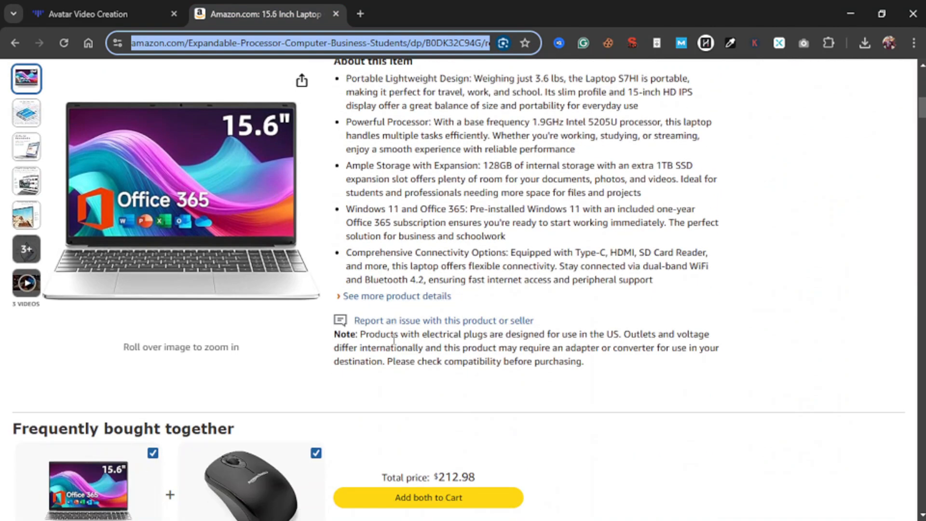
drag(362, 337, 597, 367)
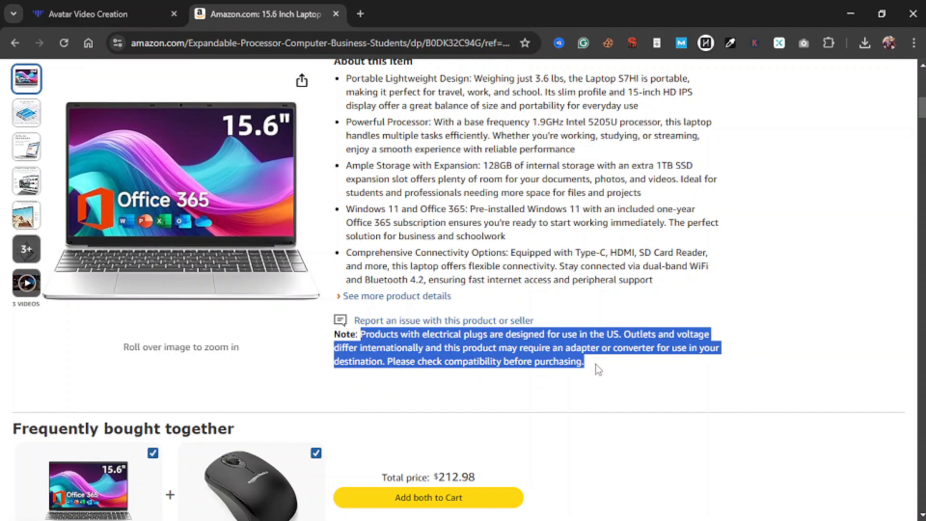
right_click(580, 343)
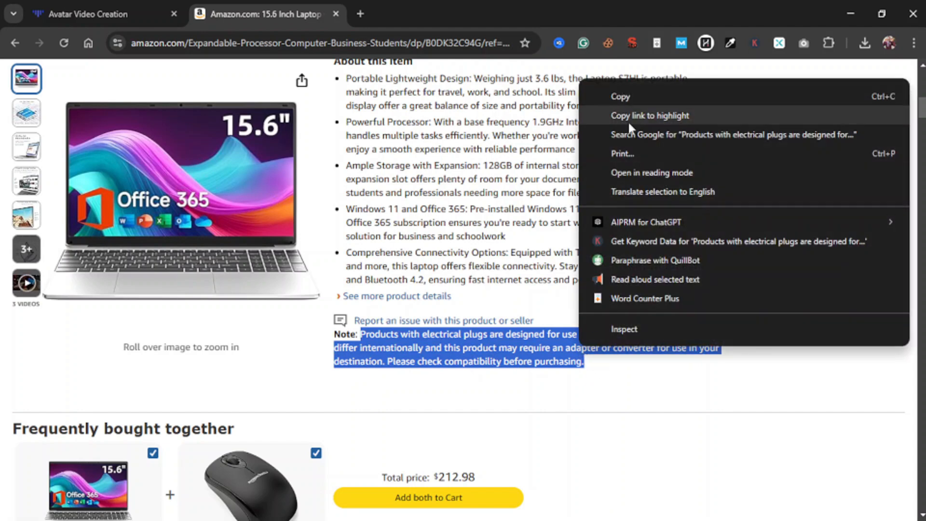
click(620, 94)
click(87, 14)
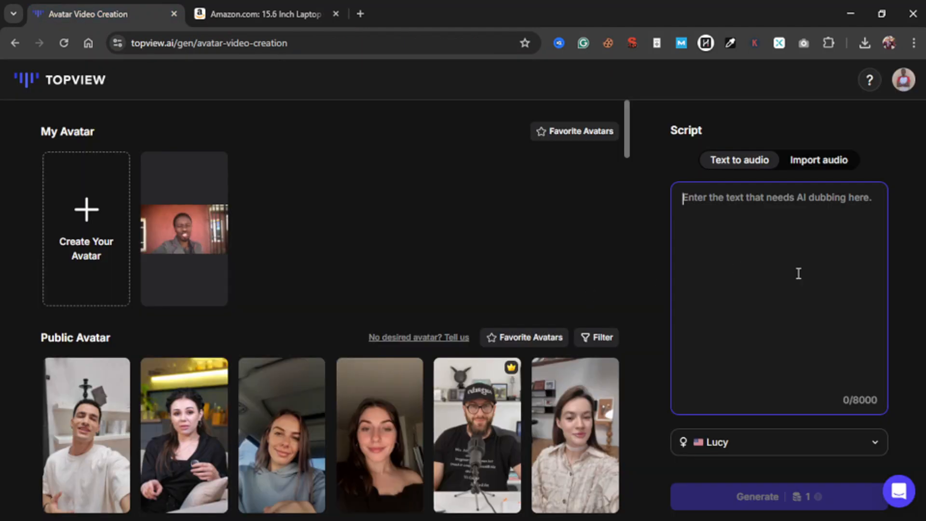
key(ctrl+v)
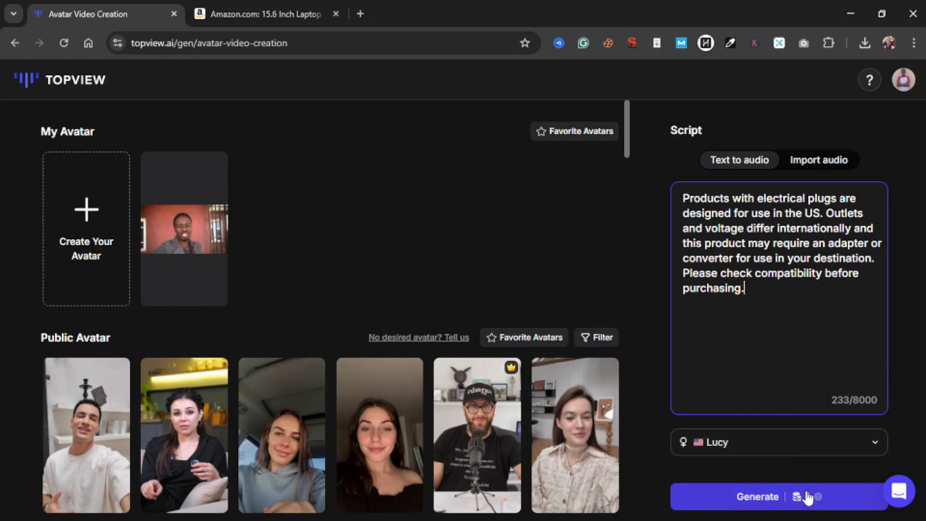
Start generating the avatar video and set the export filename to Lucy
click(782, 499)
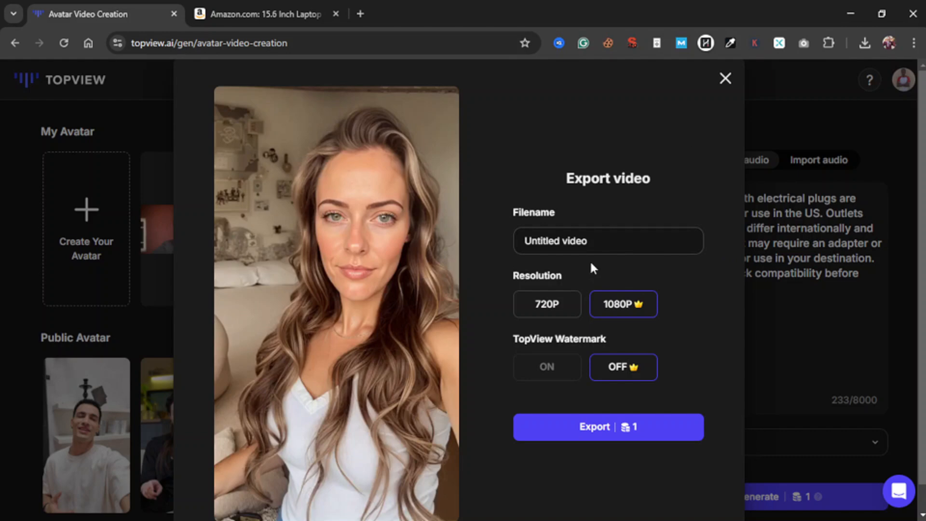
triple_click(579, 246)
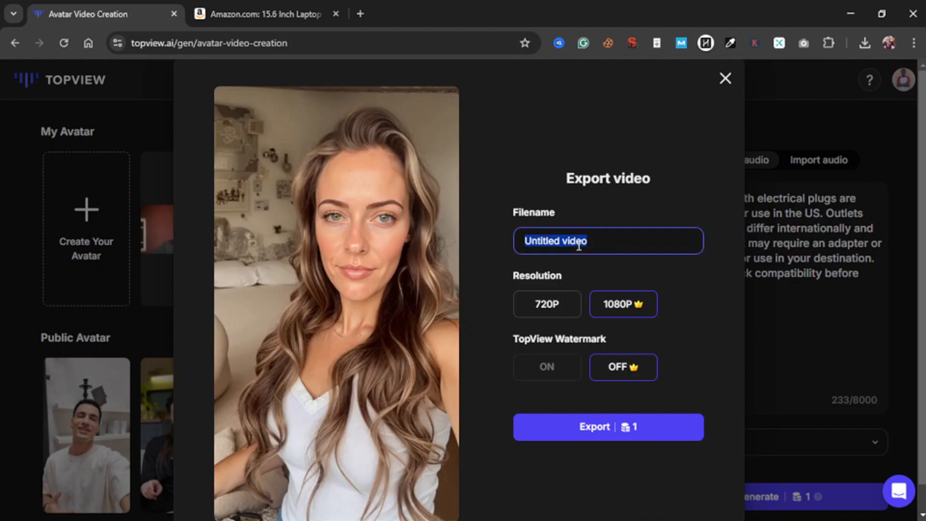
text(4)
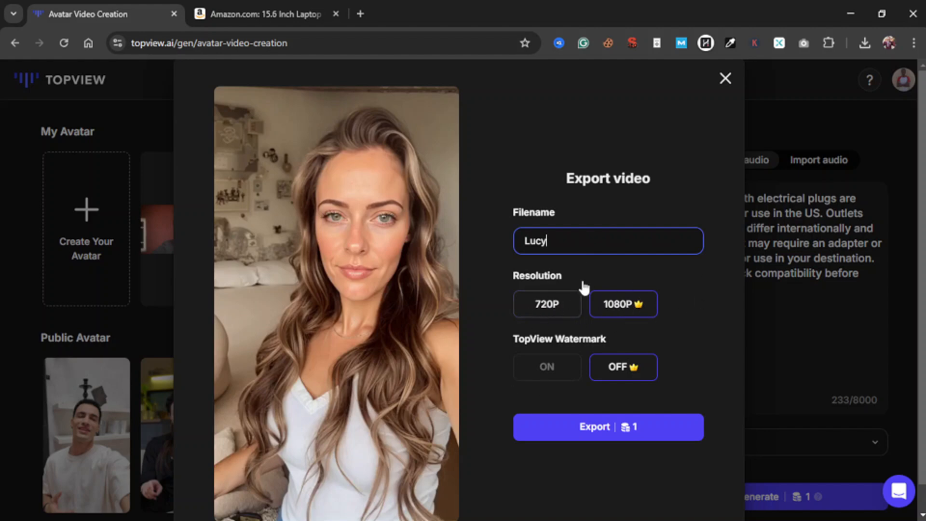
scroll(625, 308, down, 1)
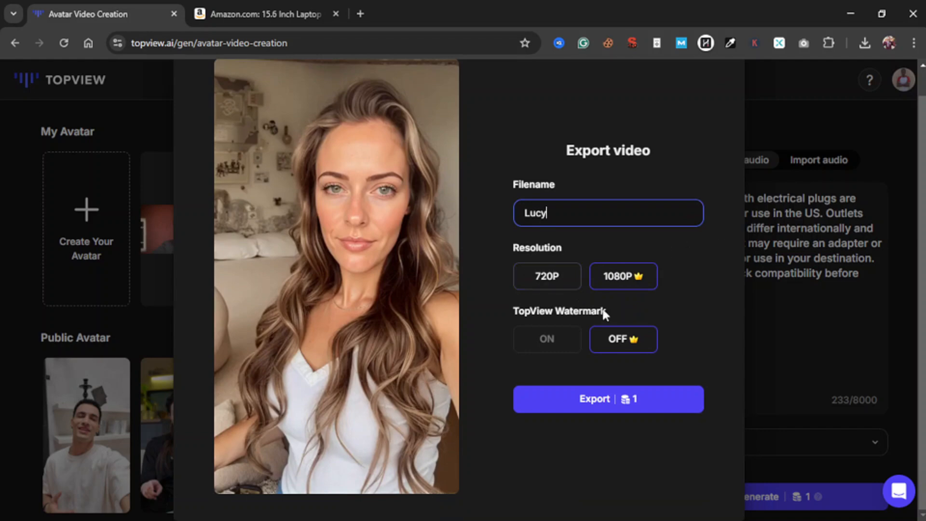
Try the 720P resolution, set it back to 1080P, and close the export settings without exporting
click(560, 292)
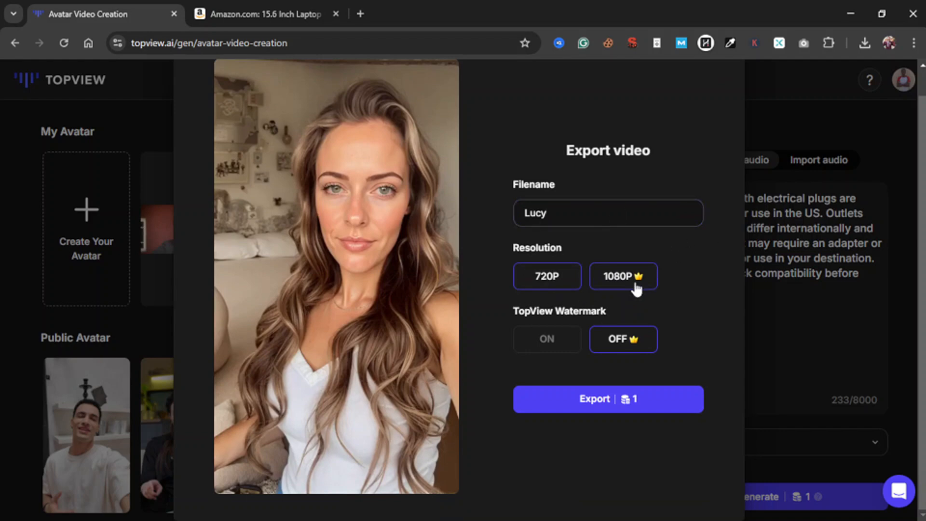
click(550, 275)
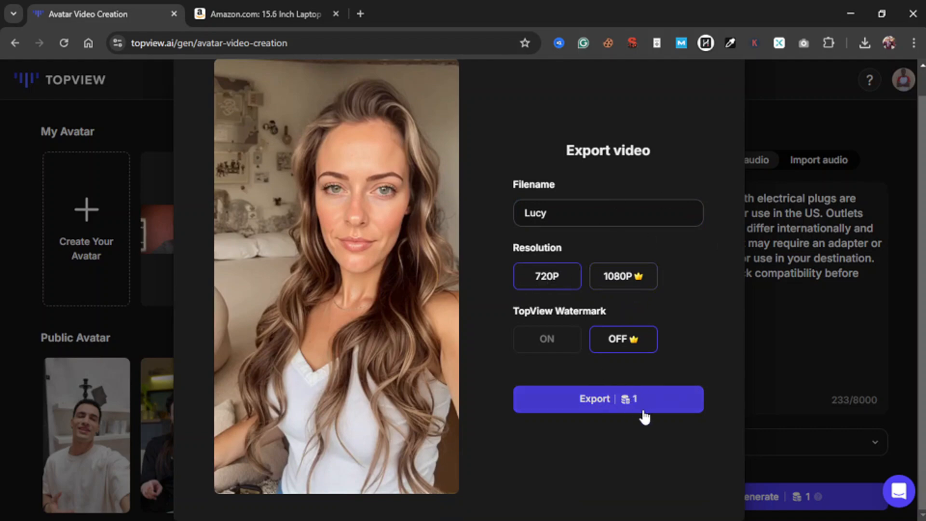
click(633, 284)
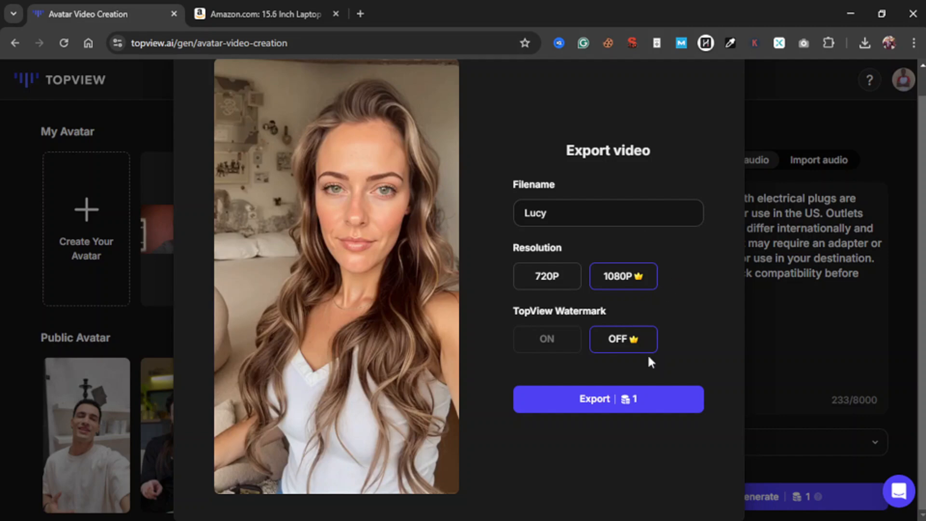
scroll(620, 404, up, 1)
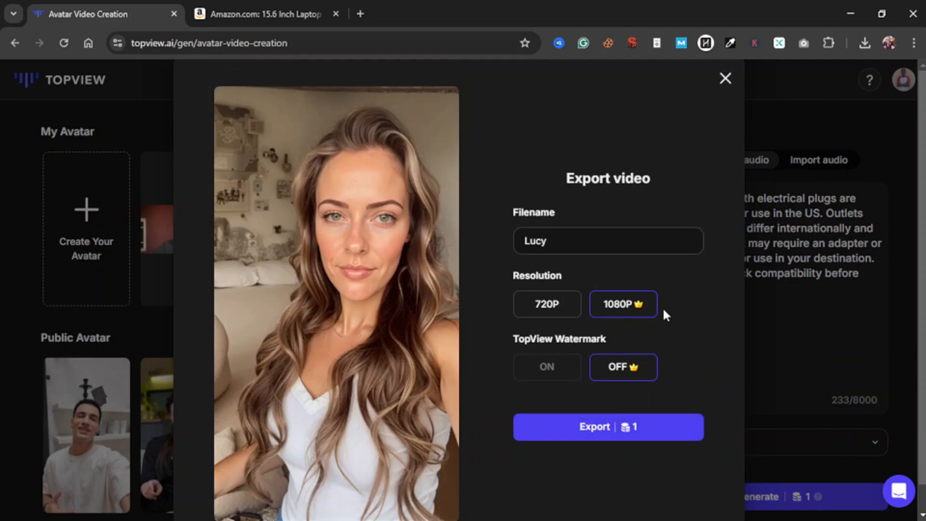
scroll(664, 311, down, 1)
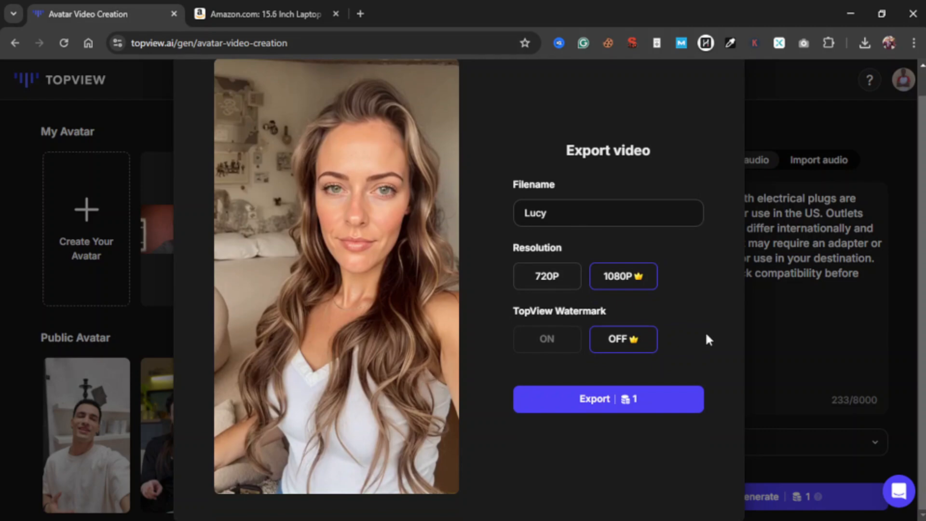
scroll(729, 103, up, 1)
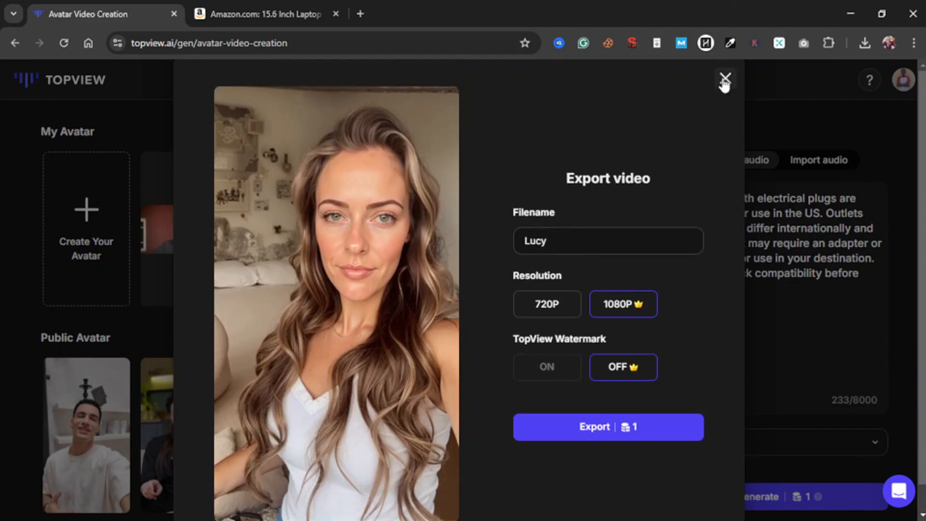
click(725, 79)
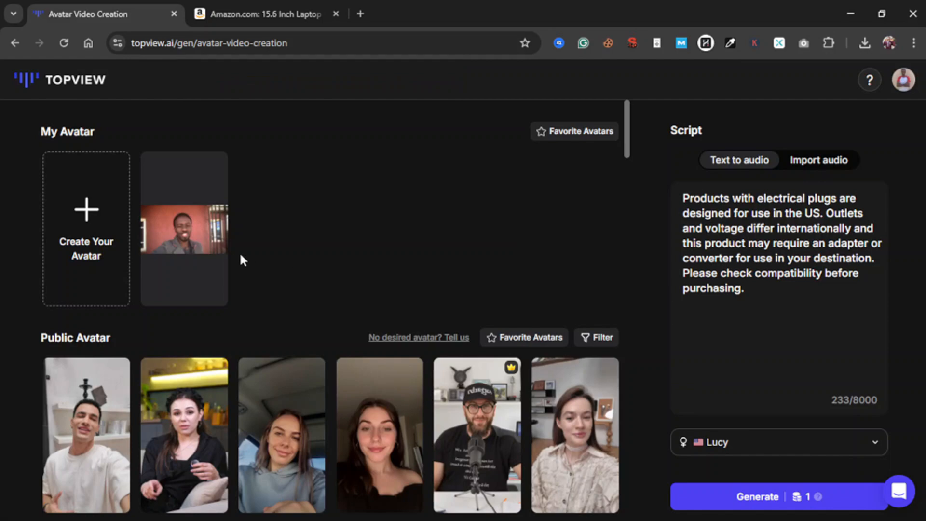
scroll(239, 252, down, 5)
scroll(239, 252, up, 4)
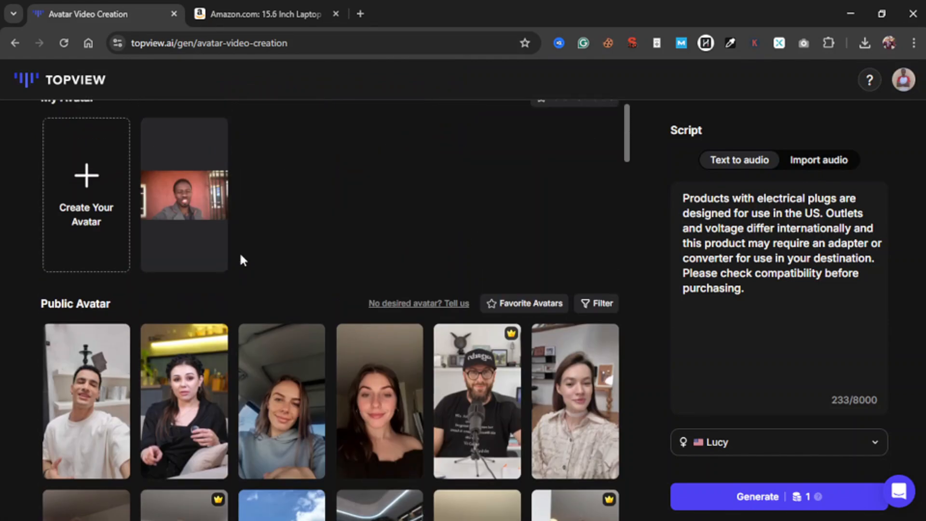
Generate the avatar video from the current script and export it as Lucy in 1080P with the watermark off
scroll(240, 259, down, 15)
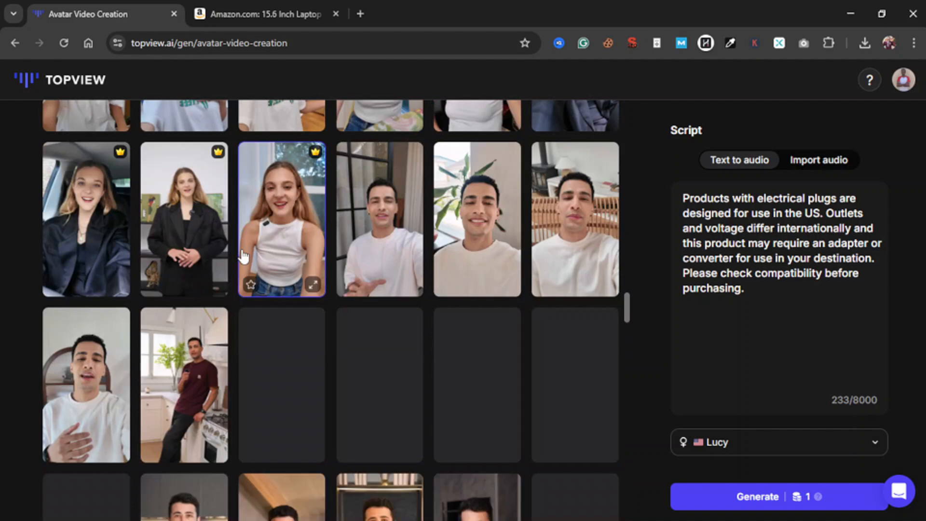
scroll(243, 256, up, 15)
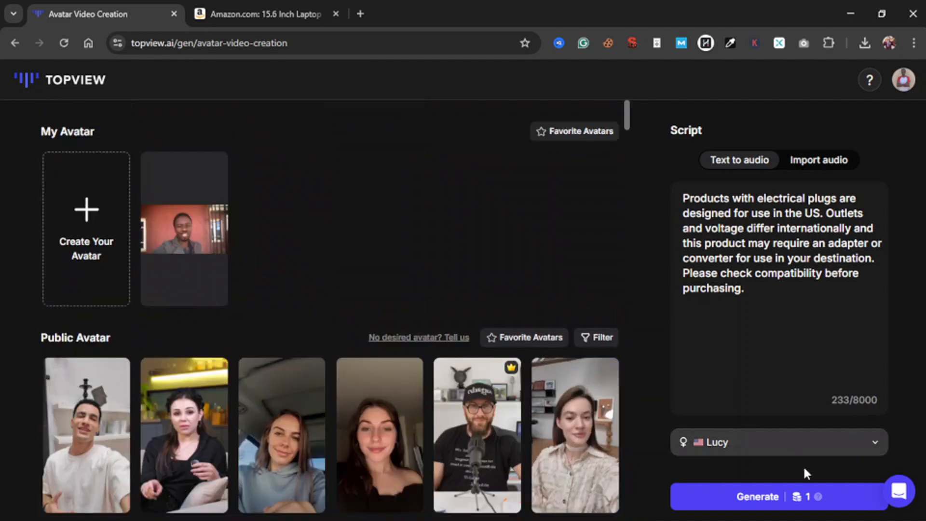
click(789, 497)
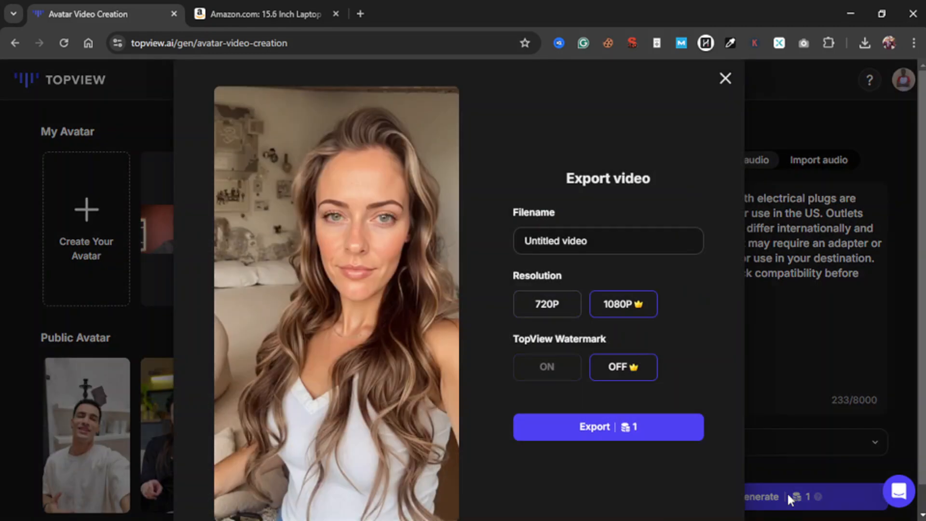
triple_click(561, 243)
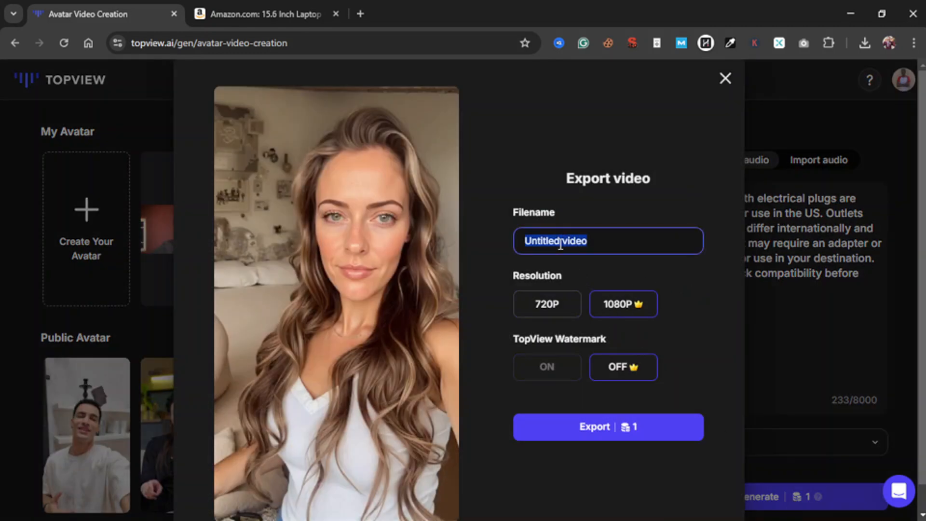
text(Lucy)
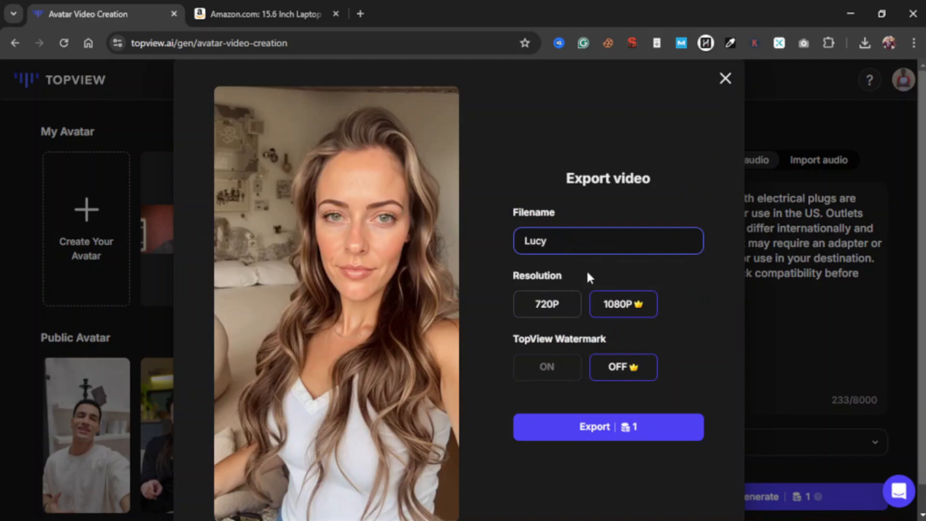
click(600, 428)
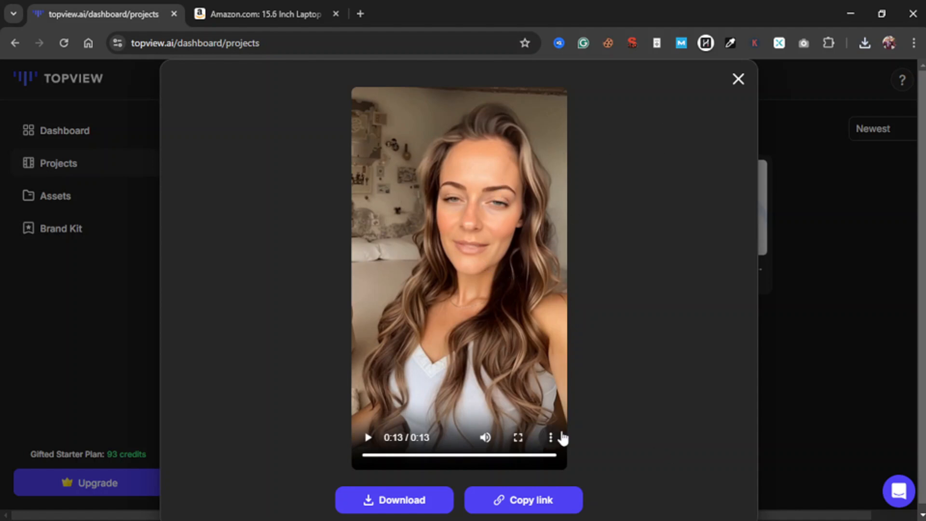
Close the finished Lucy video and open the Product Avatar tool from the dashboard
click(738, 79)
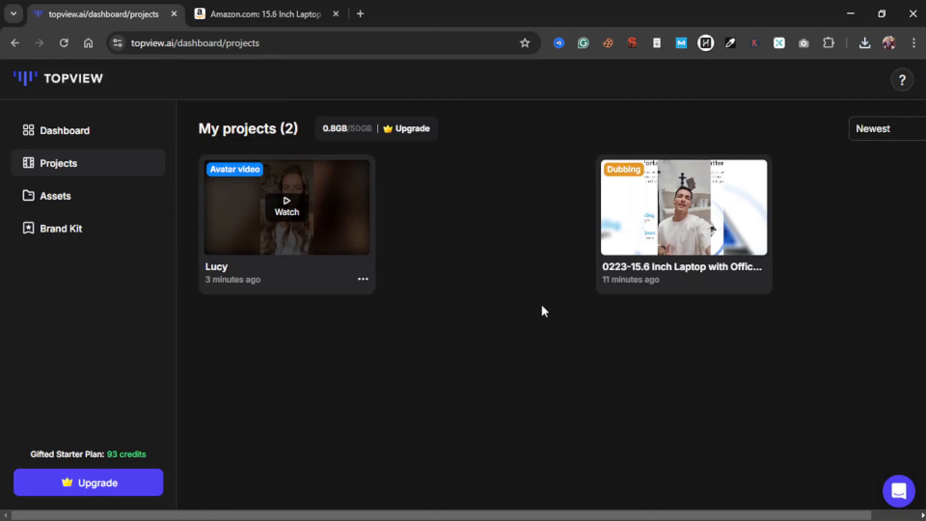
click(53, 139)
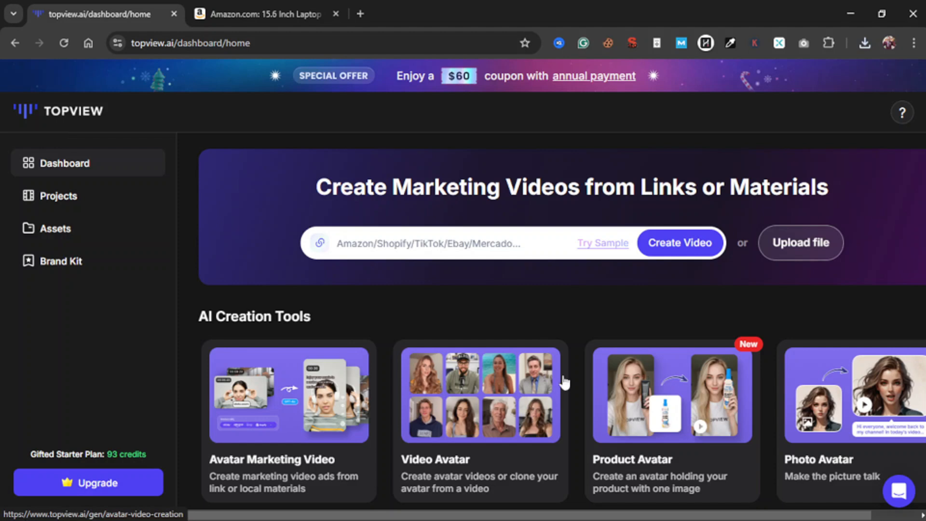
scroll(587, 352, down, 2)
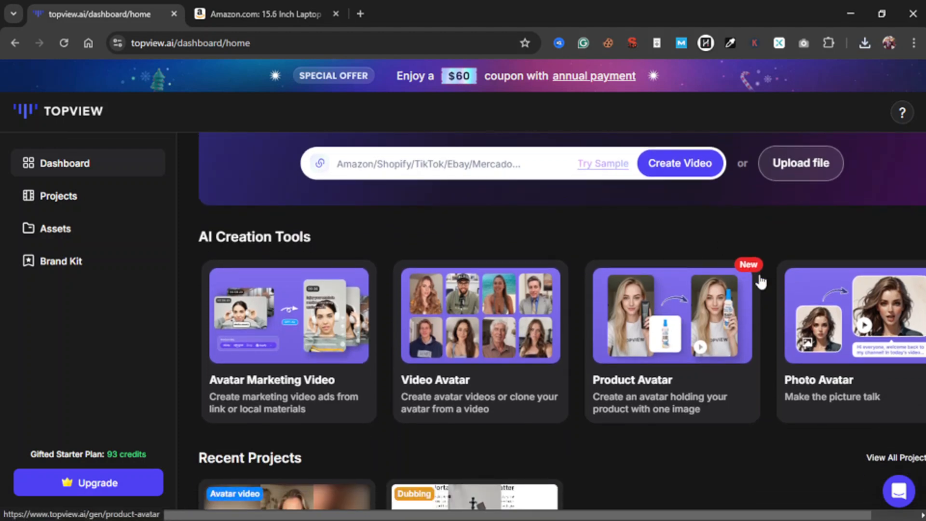
click(684, 343)
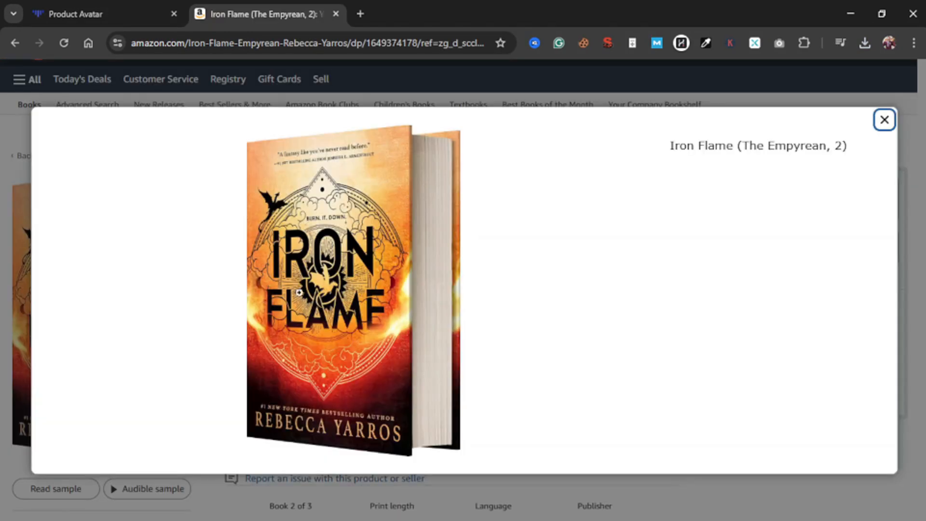
Use the Iron Flame cover image from Amazon as the product, resize and tilt it to fit the avatar's hand, and confirm its position
right_click(330, 303)
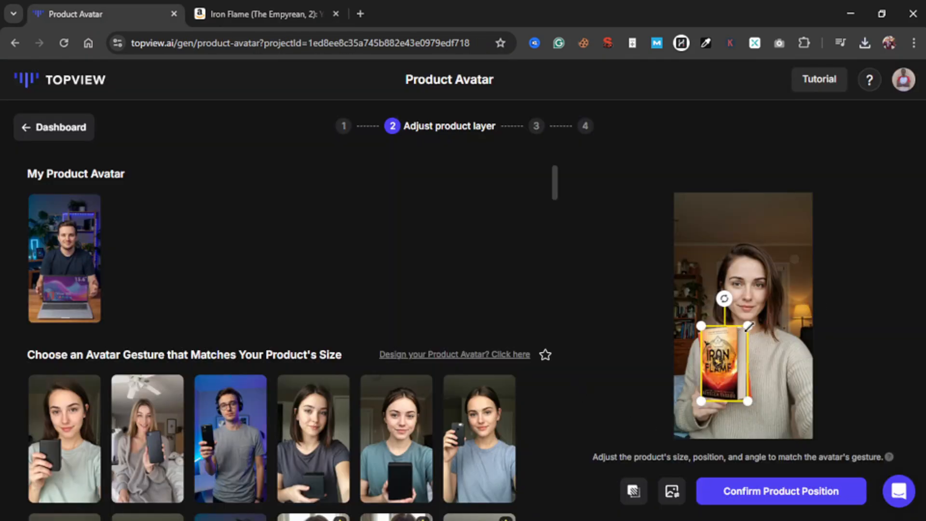
mouse_move(748, 327)
mouse_down()
mouse_move(753, 315)
mouse_move(746, 330)
mouse_move(745, 321)
mouse_up()
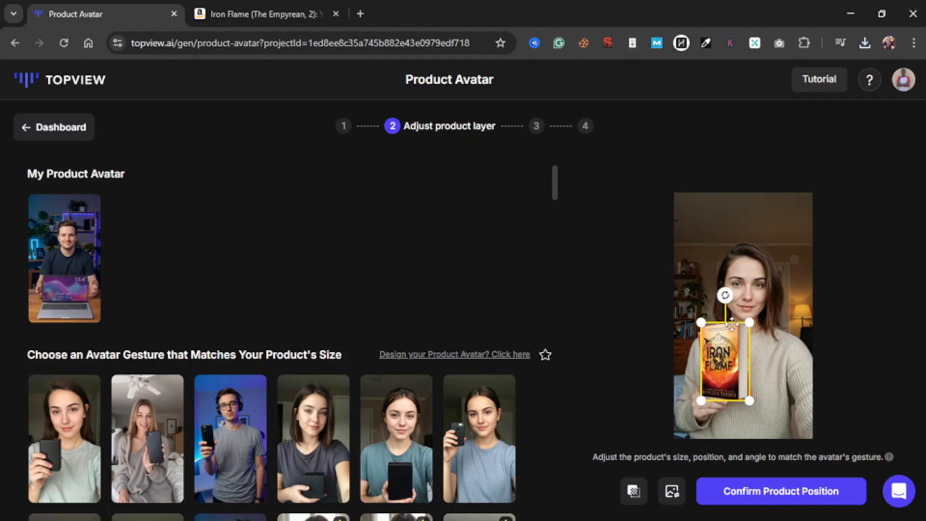
drag(724, 297, 715, 298)
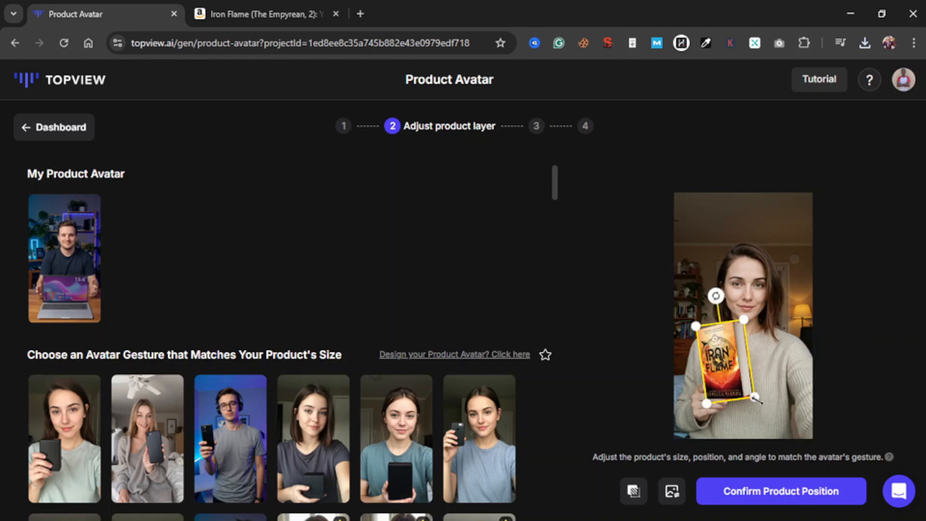
drag(756, 398, 756, 398)
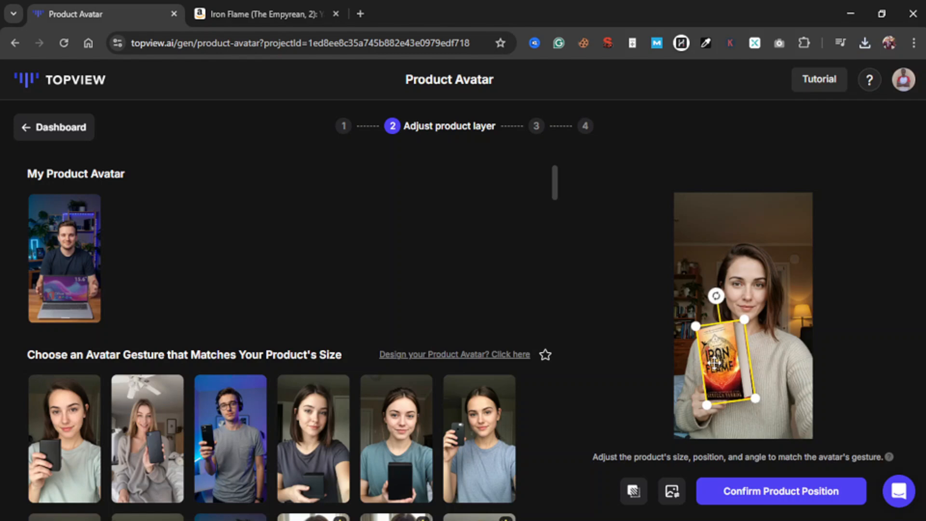
mouse_move(714, 362)
mouse_down()
mouse_move(701, 339)
mouse_move(723, 375)
mouse_move(715, 364)
mouse_up()
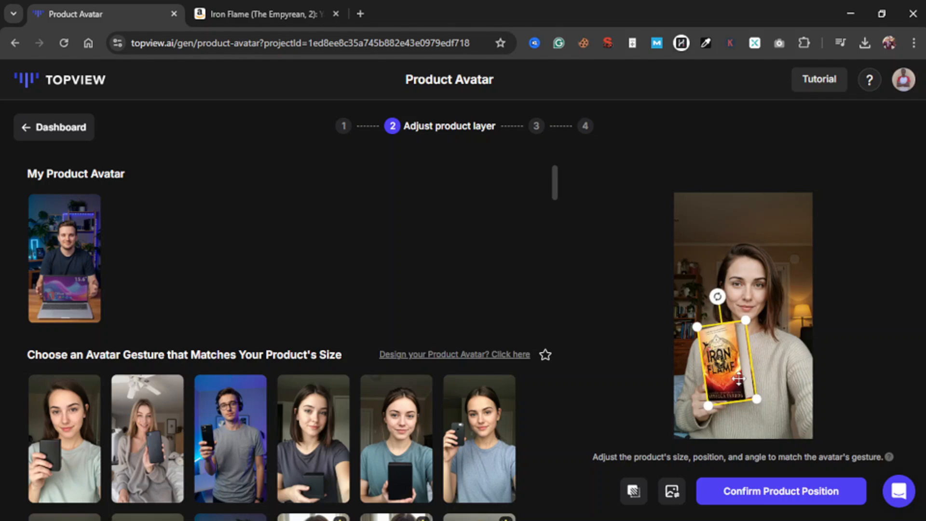
drag(738, 378, 737, 380)
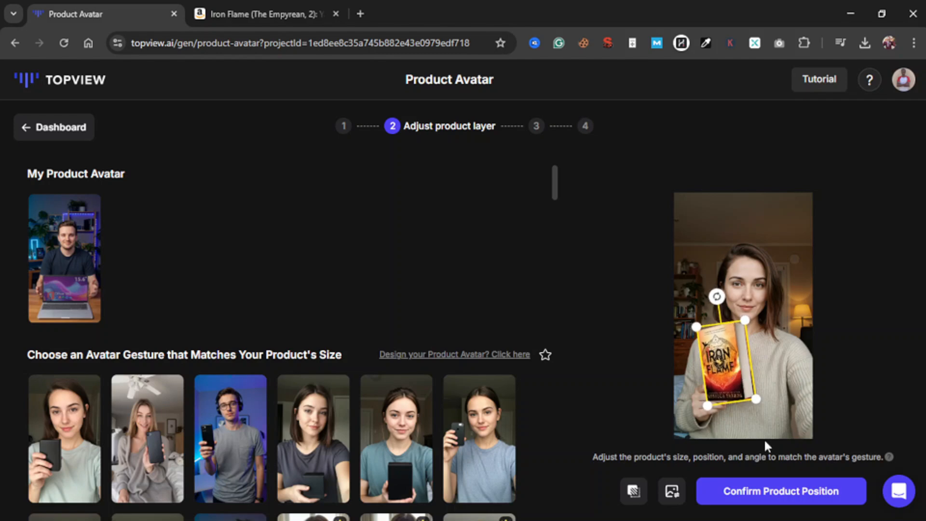
click(789, 490)
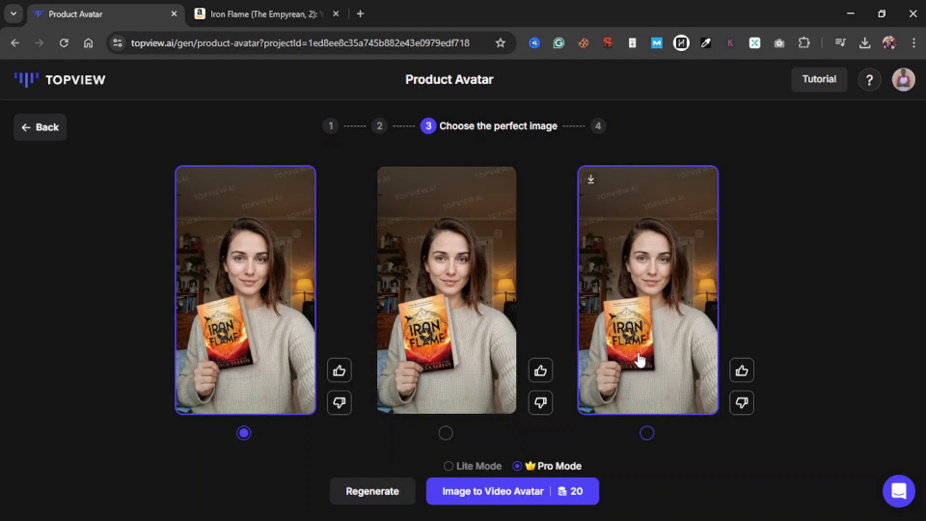
Turn the third generated image into a video avatar in Pro Mode and select that avatar for use with a custom script
click(647, 433)
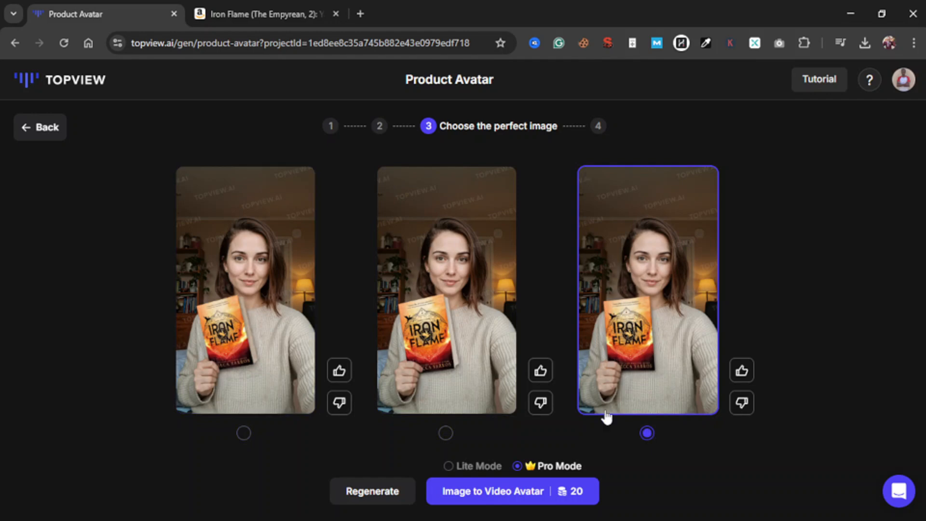
click(521, 492)
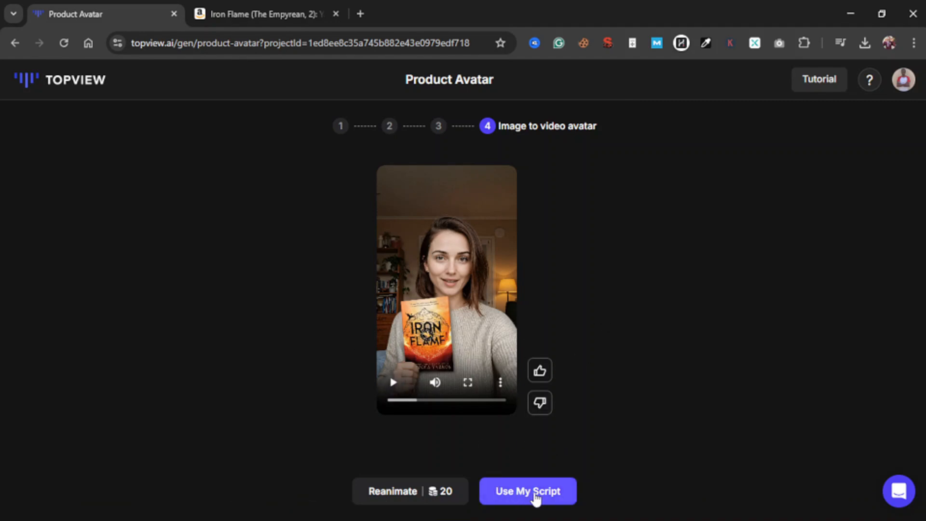
click(538, 497)
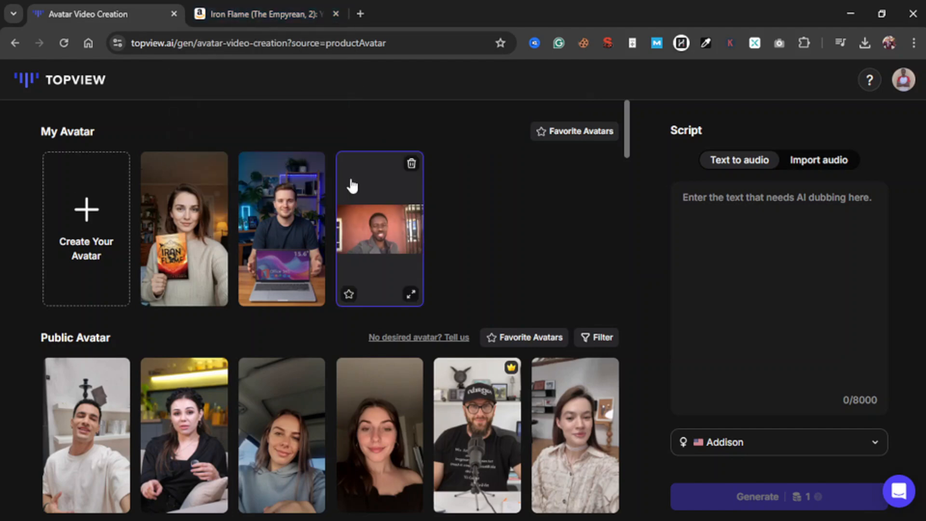
click(202, 232)
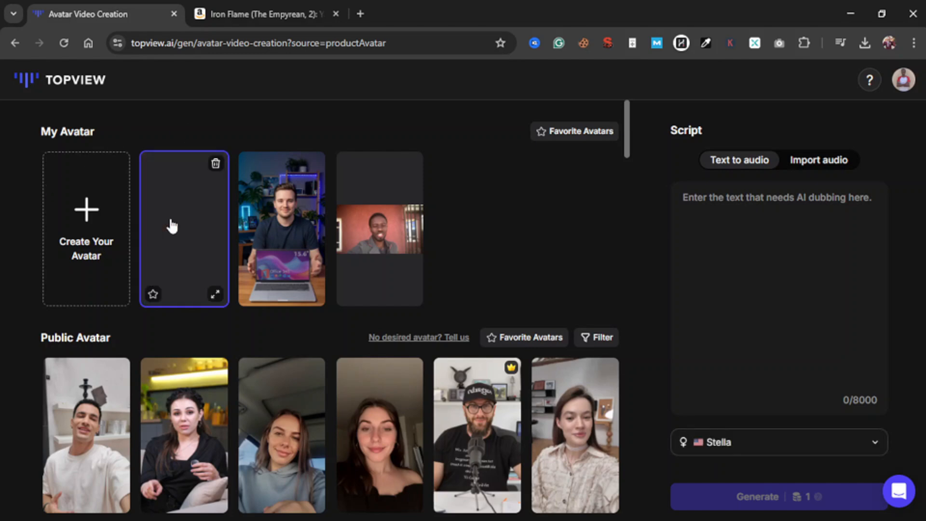
Copy the Iron Flame description from "Everyone expected" to "save them in the end" on Amazon and paste it as the avatar's script
click(250, 13)
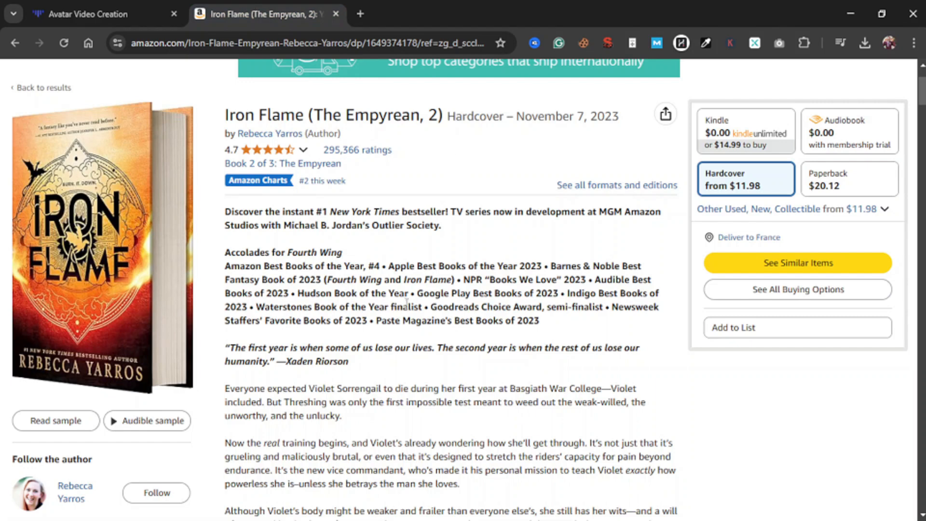
scroll(408, 343, down, 2)
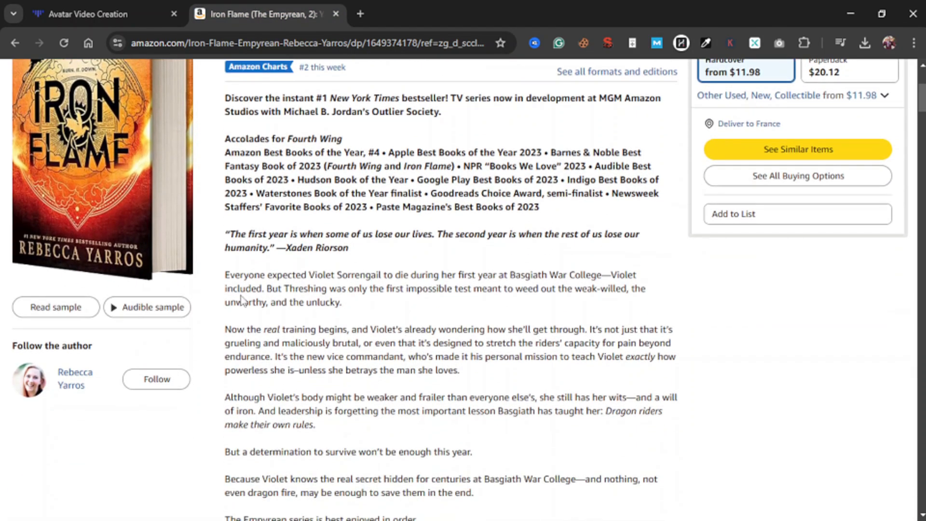
scroll(265, 291, down, 2)
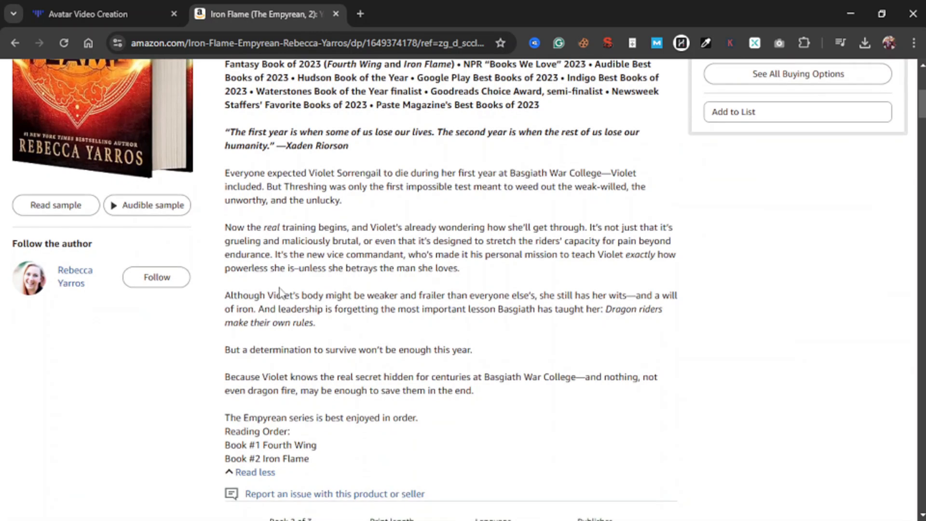
drag(225, 185, 488, 416)
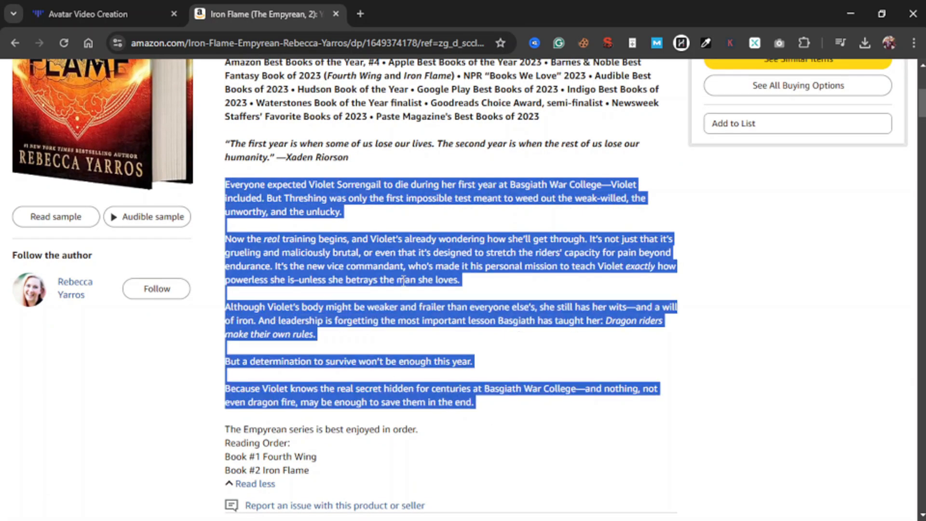
click(149, 2)
click(765, 255)
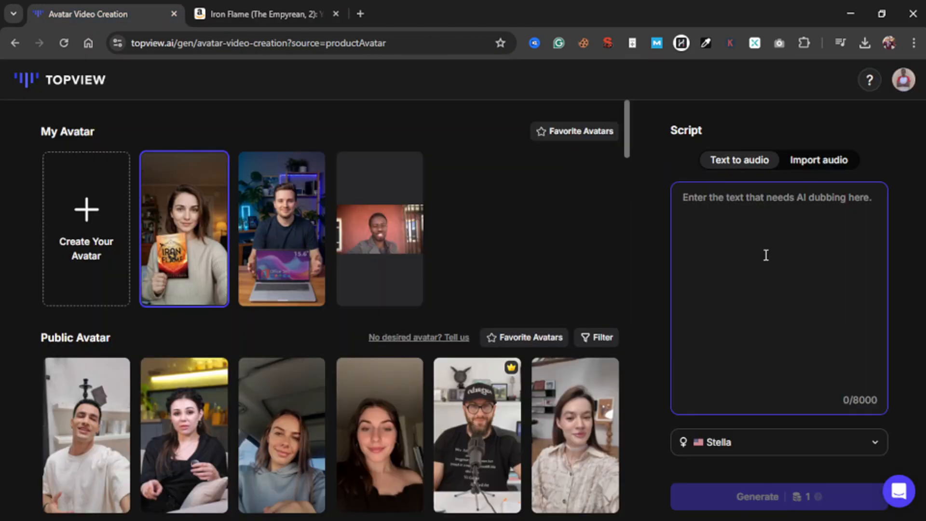
key(ctrl+v)
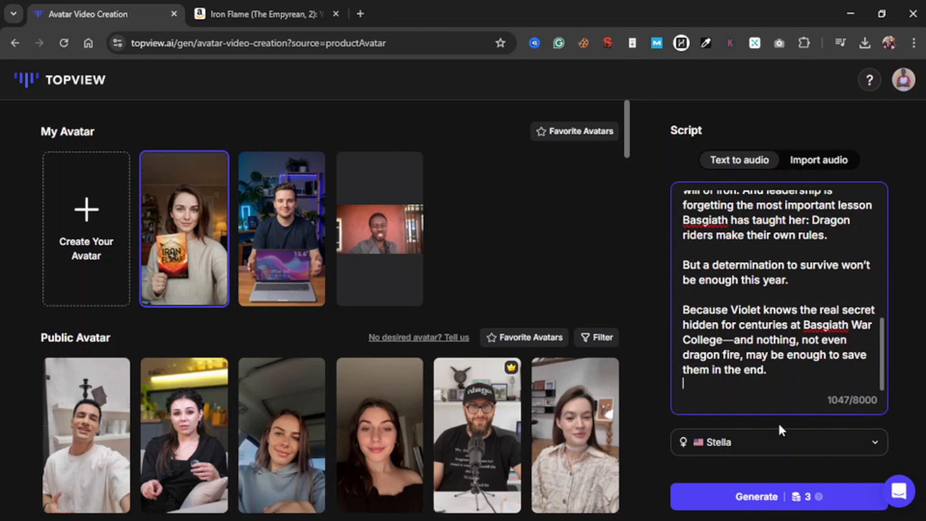
Generate the product avatar video and export it as Book in 1080P with the watermark off
click(778, 498)
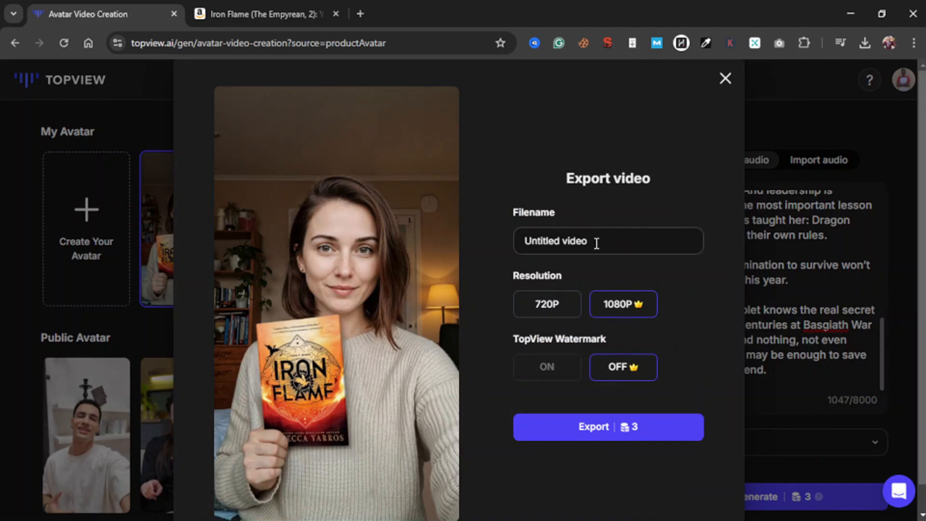
drag(597, 243, 506, 241)
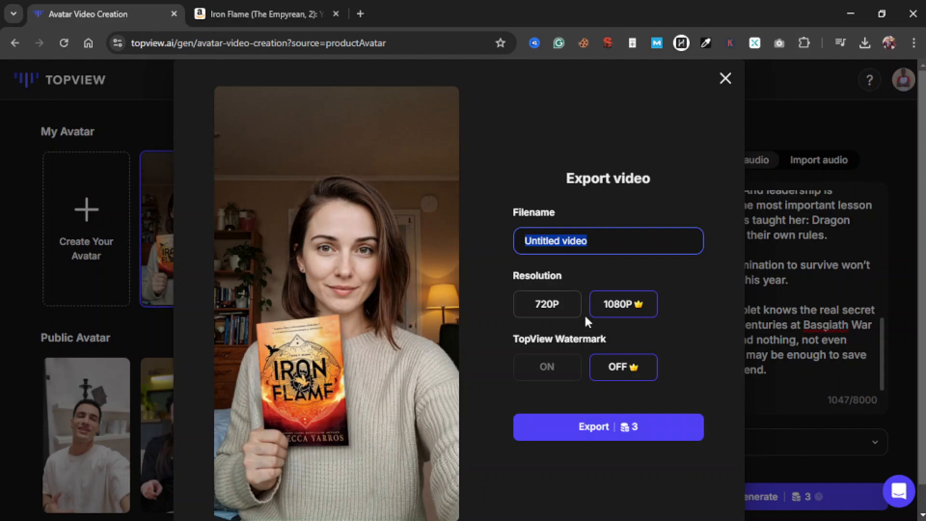
text(Book)
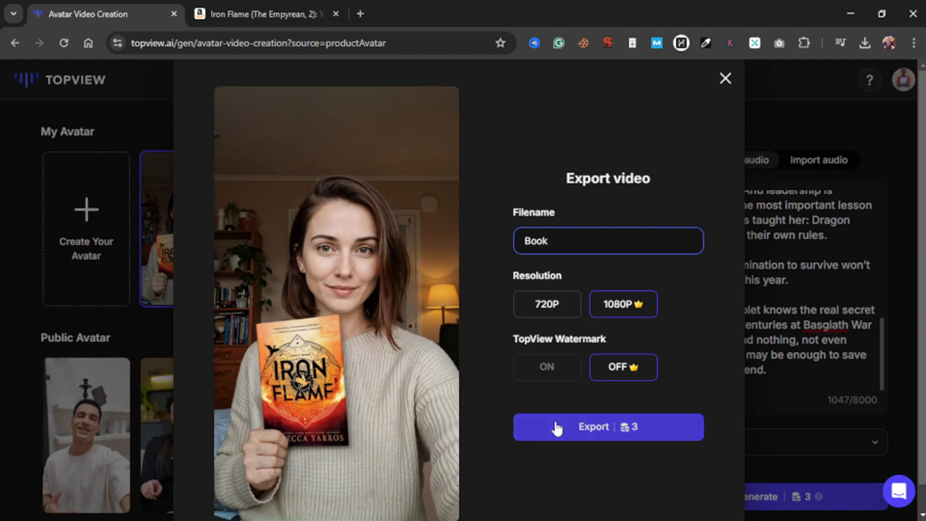
click(607, 435)
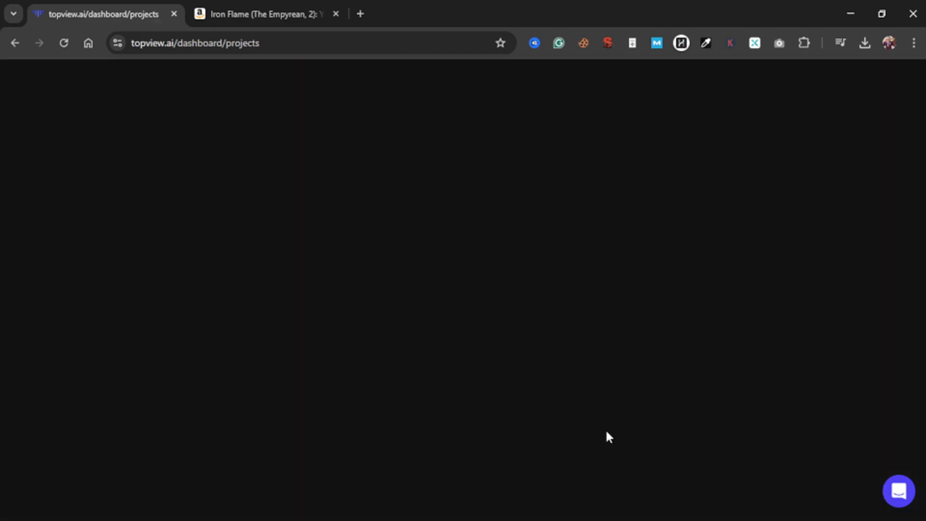
Watch the exported Book video from the projects list and close its preview
mouse_move(257, 288)
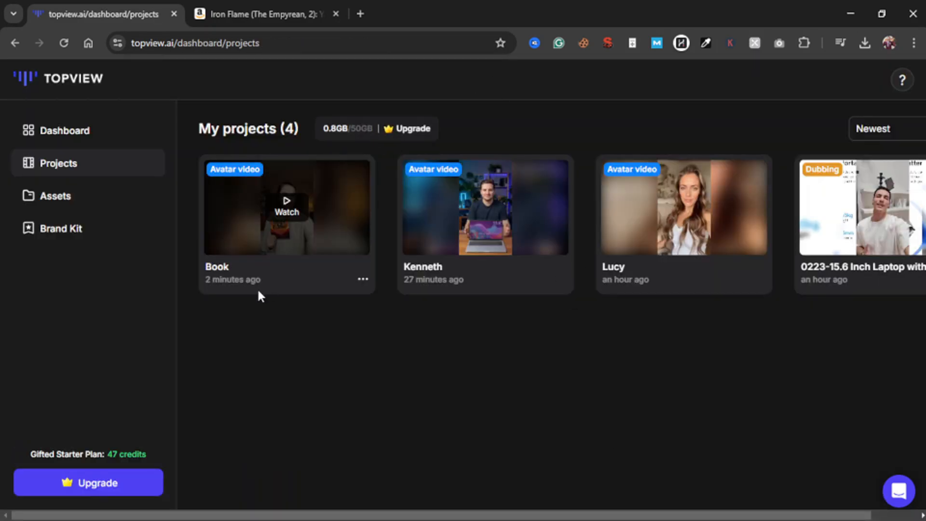
click(286, 215)
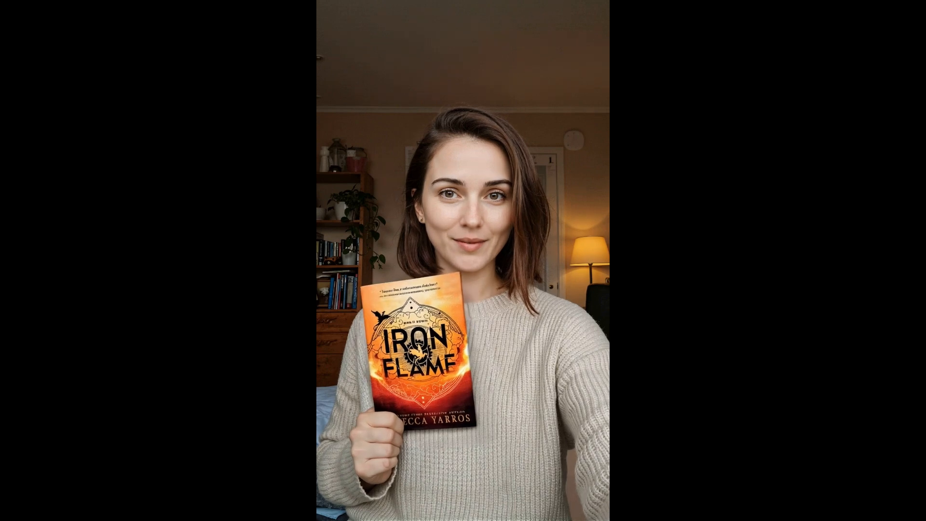
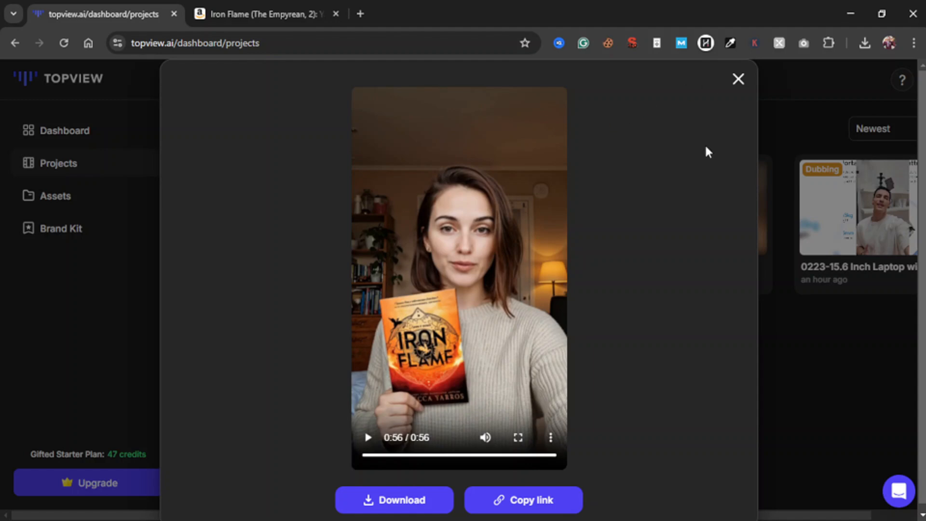
click(734, 80)
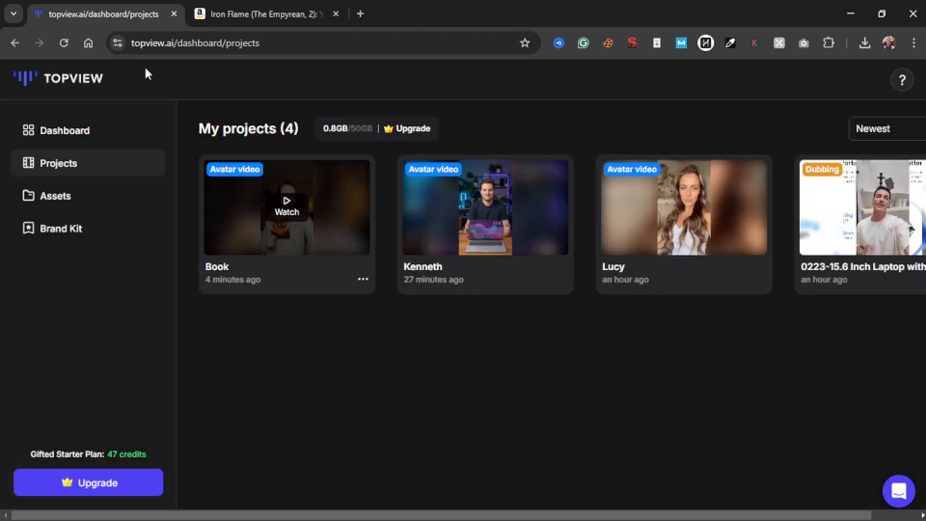
click(62, 131)
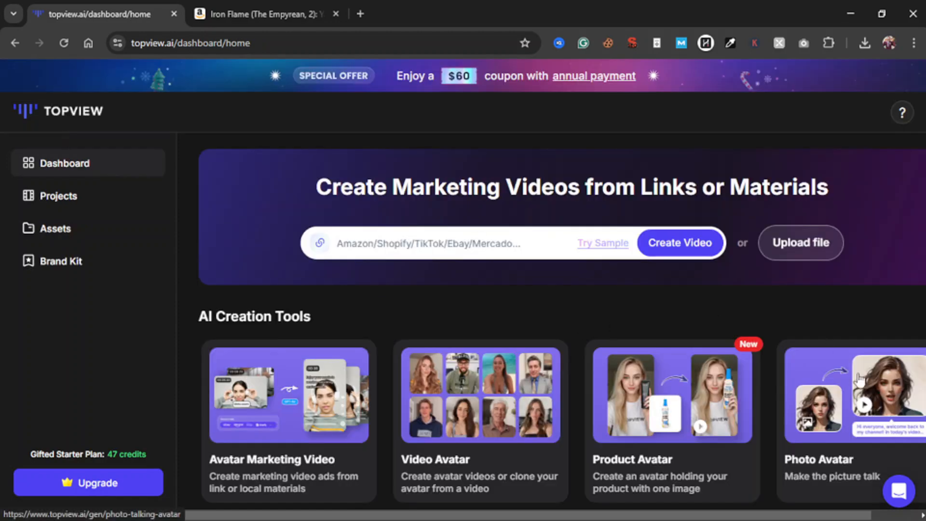
click(875, 404)
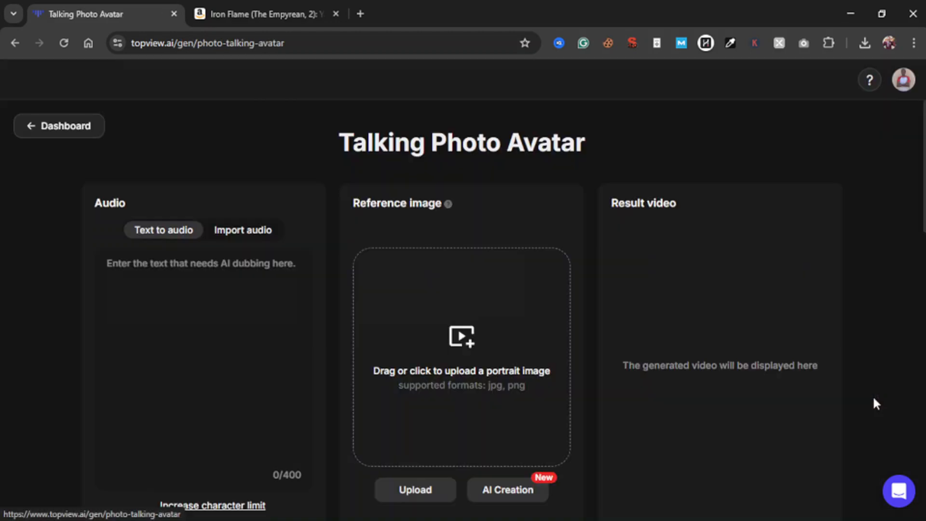
scroll(440, 209, down, 2)
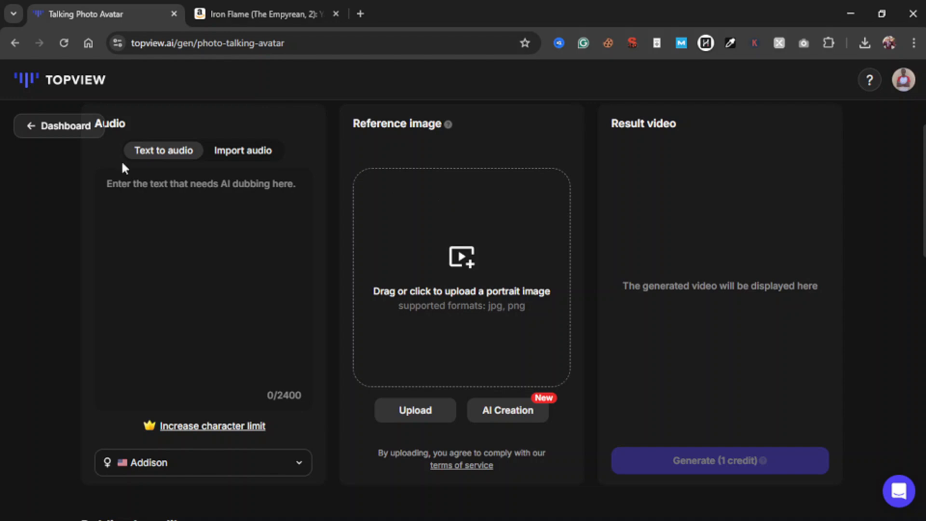
scroll(181, 220, up, 2)
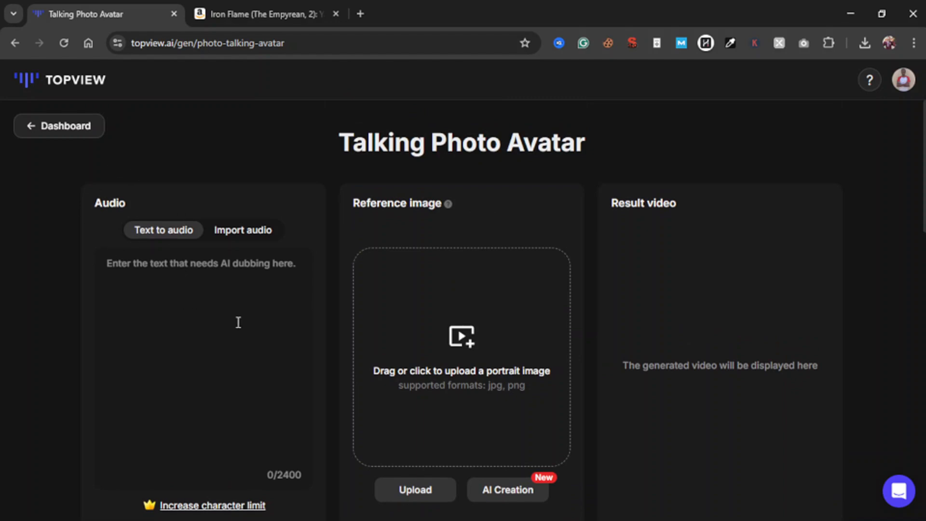
click(187, 288)
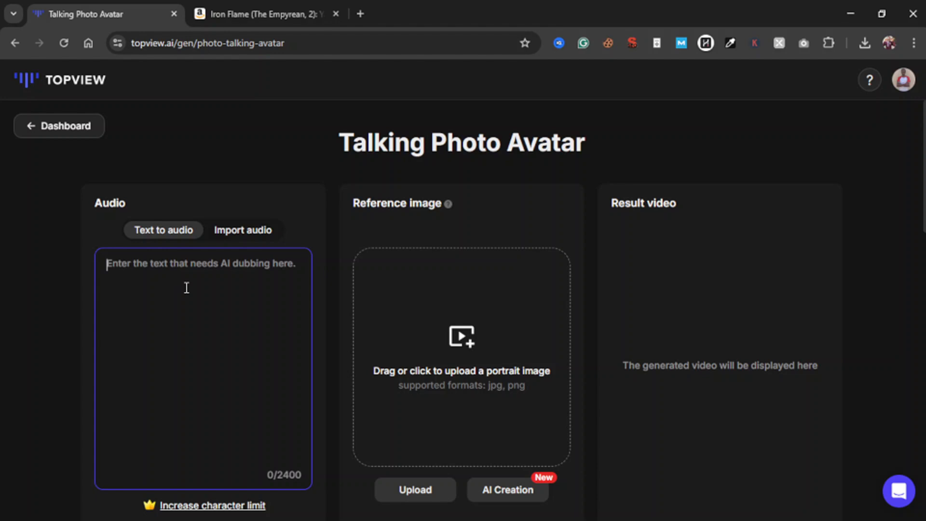
scroll(187, 287, down, 2)
scroll(186, 287, up, 1)
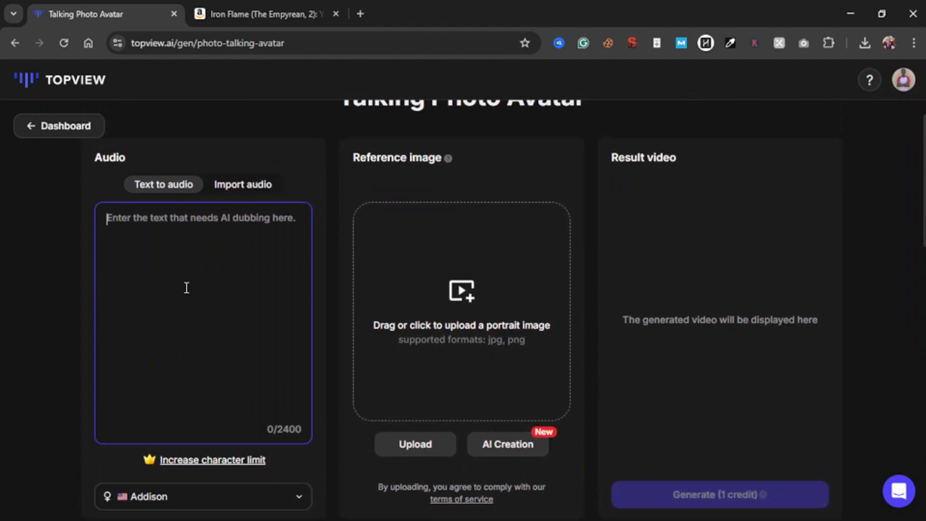
click(248, 188)
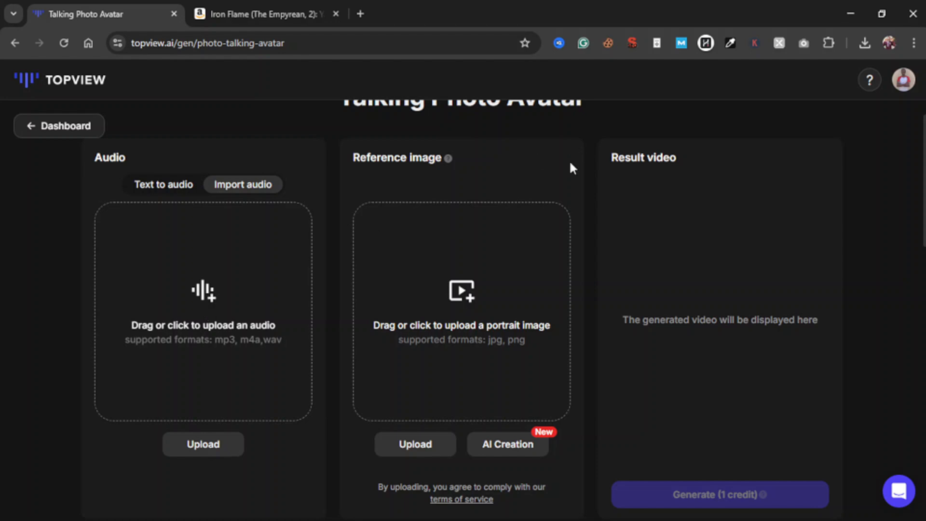
click(864, 42)
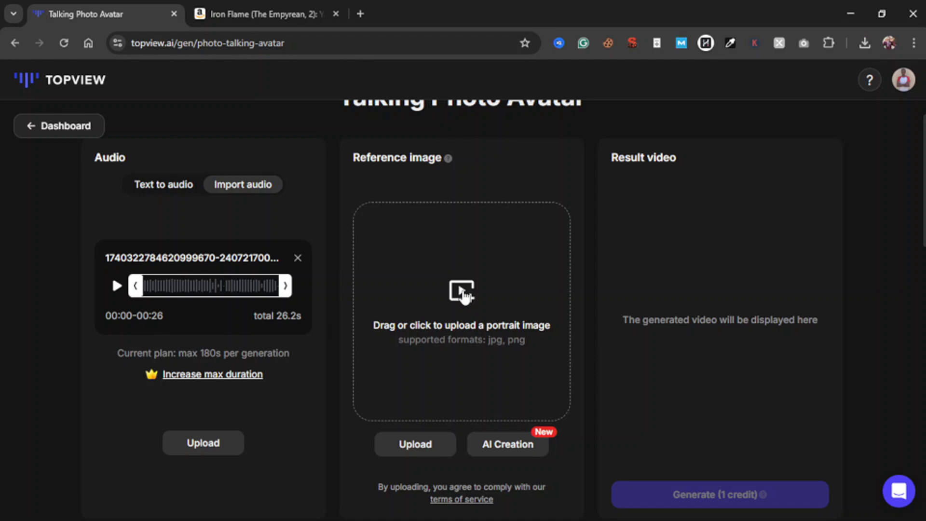
Upload the portrait of the man in a navy suit and pink tie as the reference image
scroll(464, 295, down, 3)
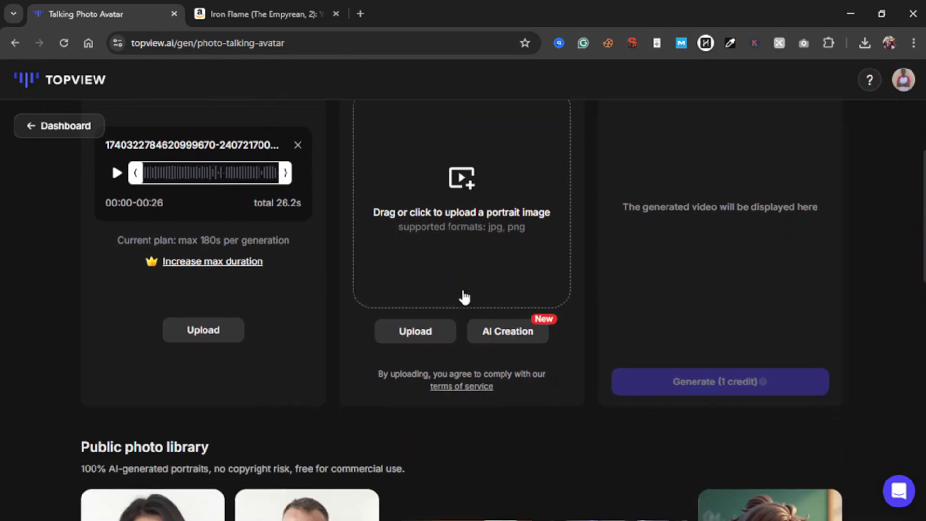
scroll(465, 295, up, 2)
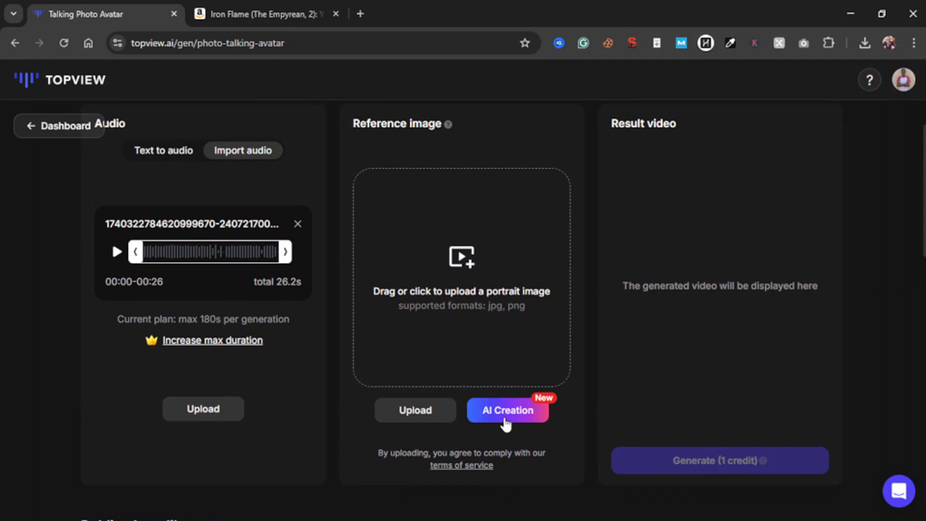
scroll(505, 425, up, 2)
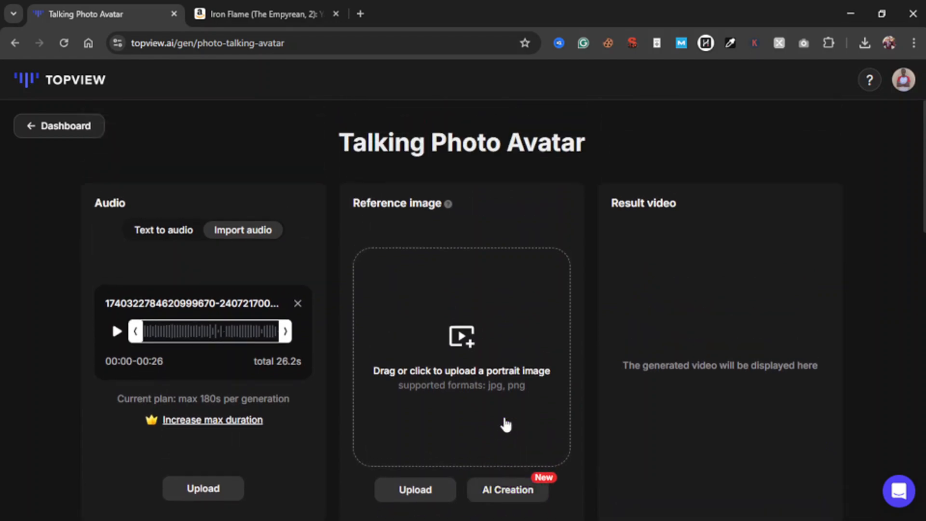
scroll(506, 425, down, 3)
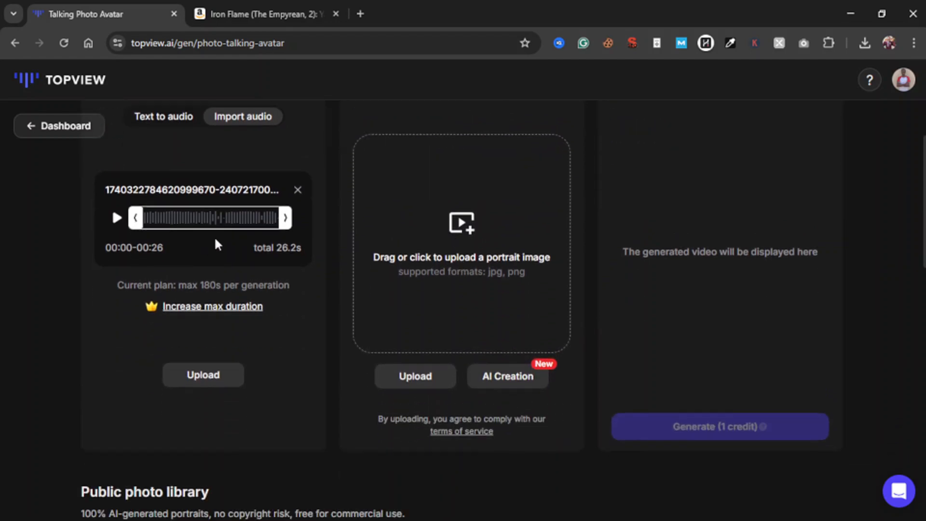
click(492, 224)
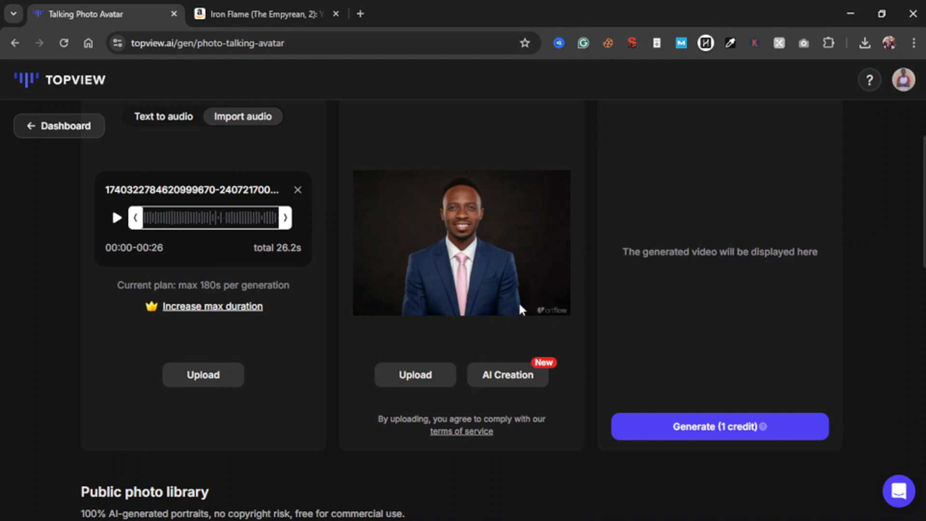
Generate the talking photo video from the imported audio and the uploaded portrait
scroll(553, 314, up, 3)
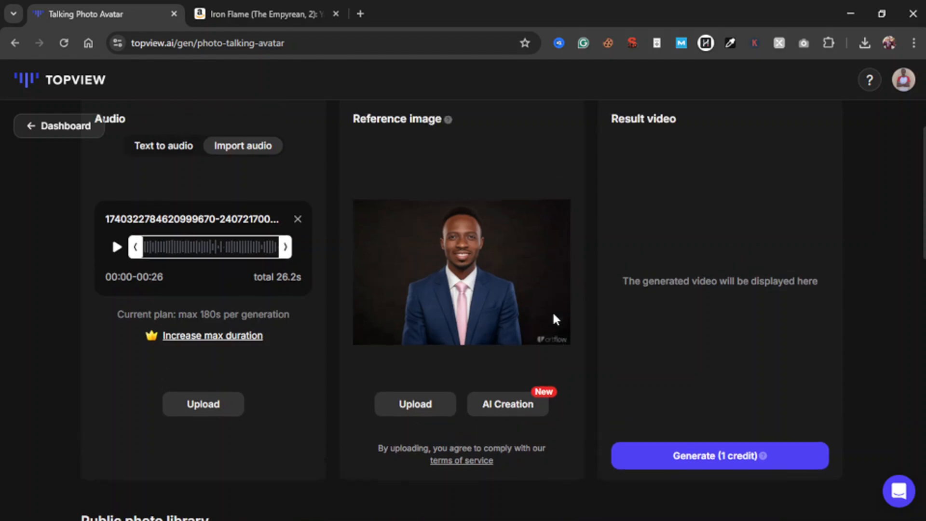
scroll(554, 314, down, 1)
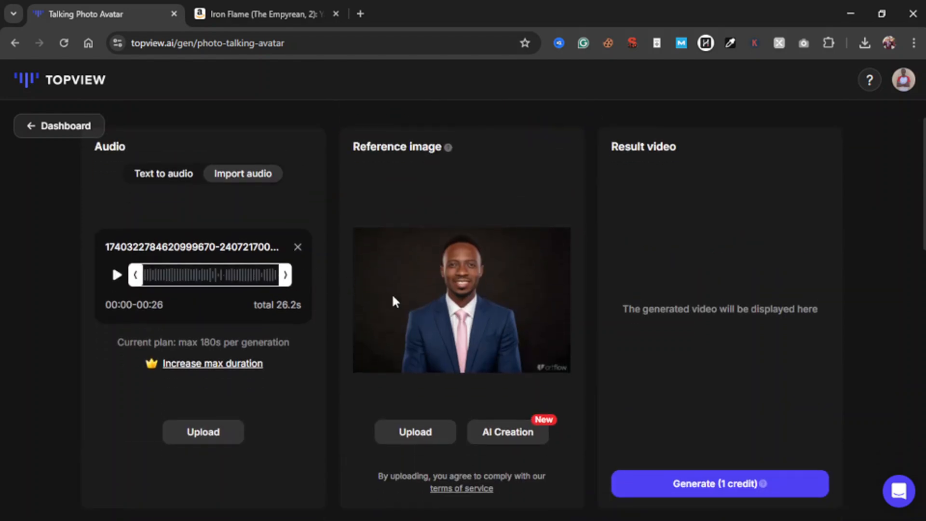
scroll(394, 301, down, 1)
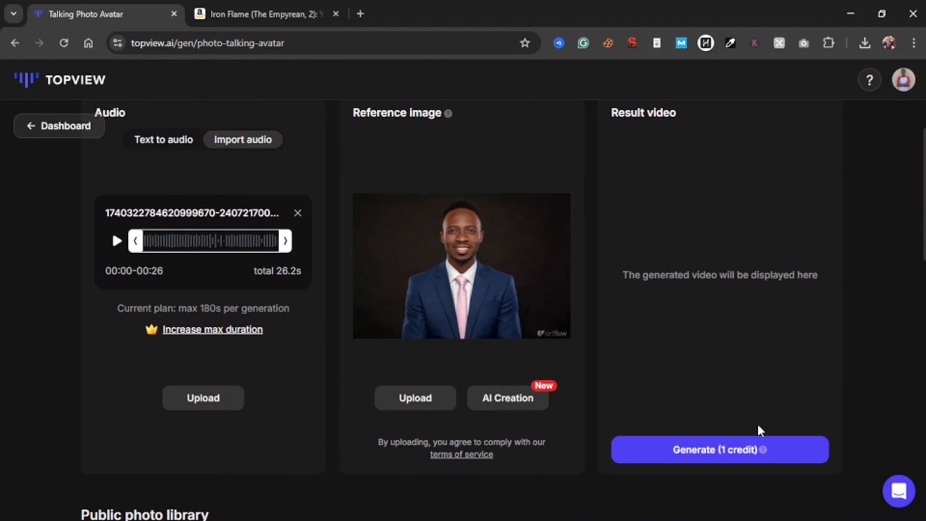
click(726, 454)
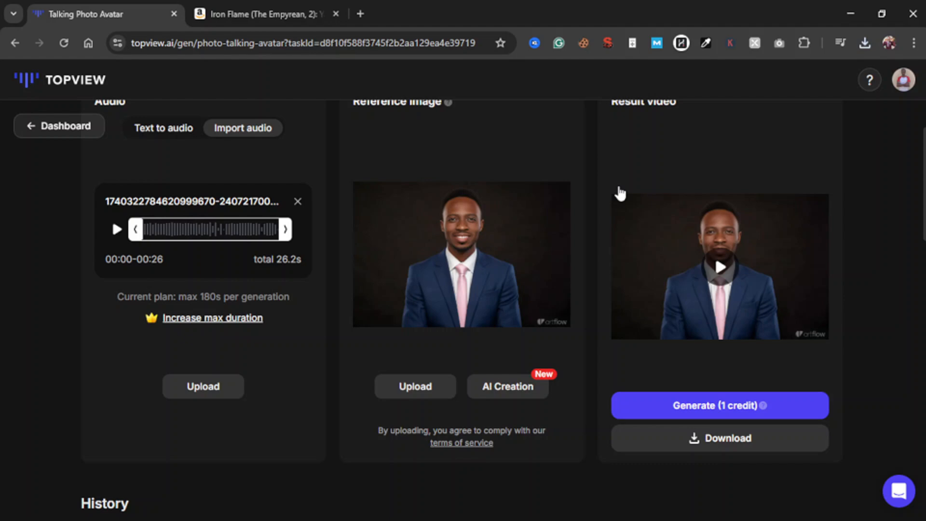
Switch the audio to text input and paste in the Iron Flame paragraph from "Everyone expected" to "the unlucky", copied from Amazon
scroll(619, 193, up, 2)
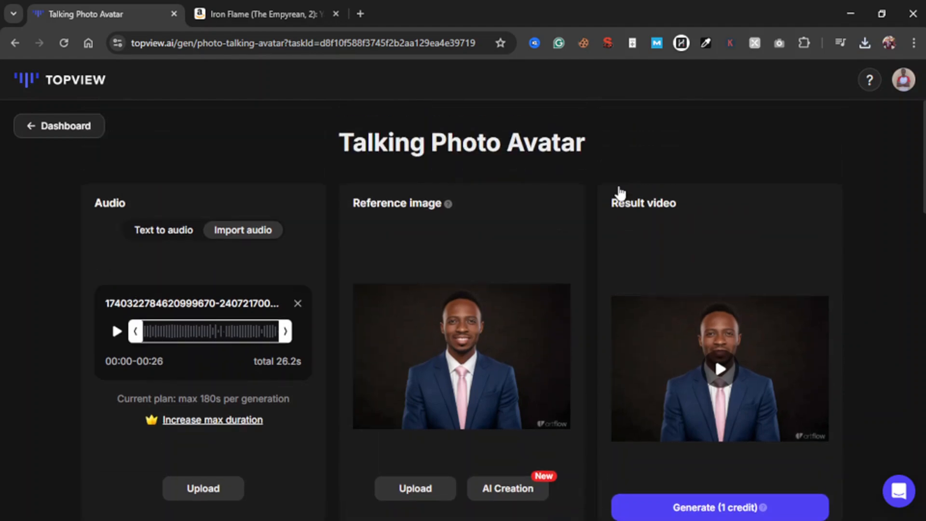
scroll(647, 331, down, 5)
scroll(647, 330, up, 5)
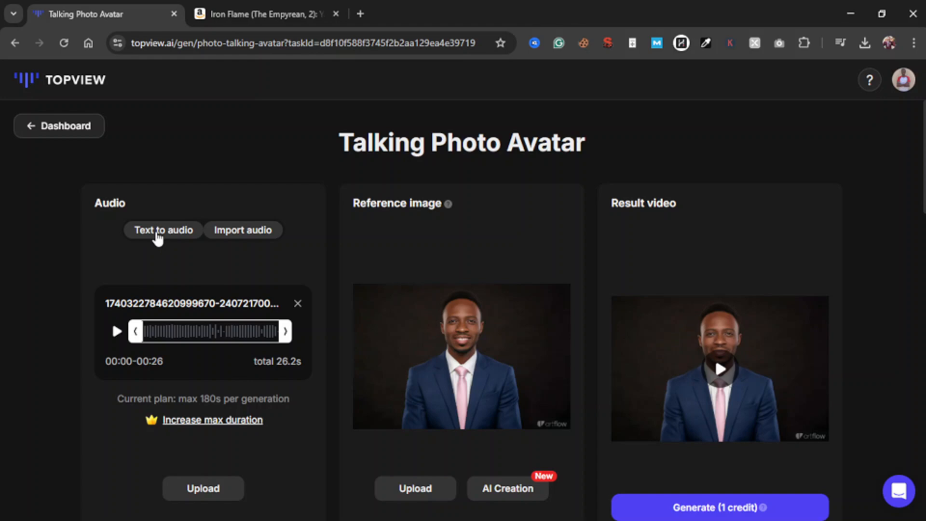
click(158, 233)
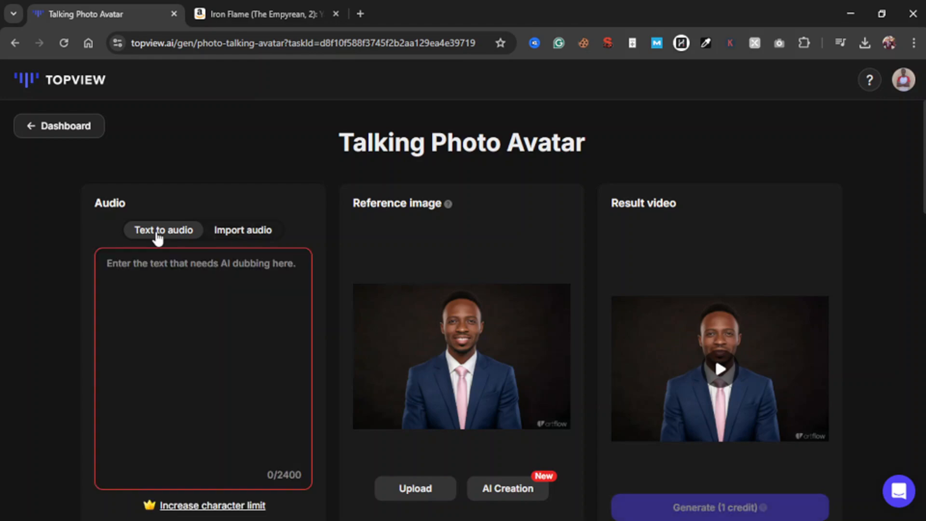
click(240, 268)
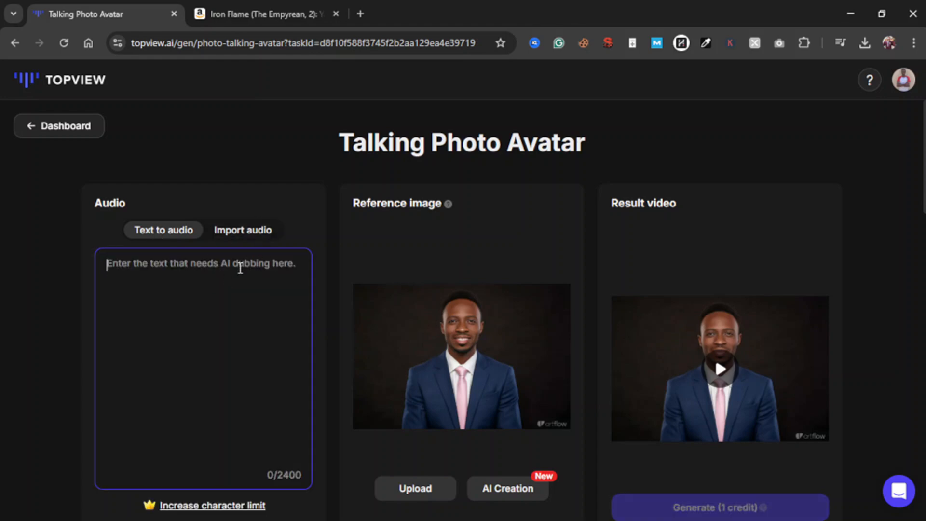
click(218, 7)
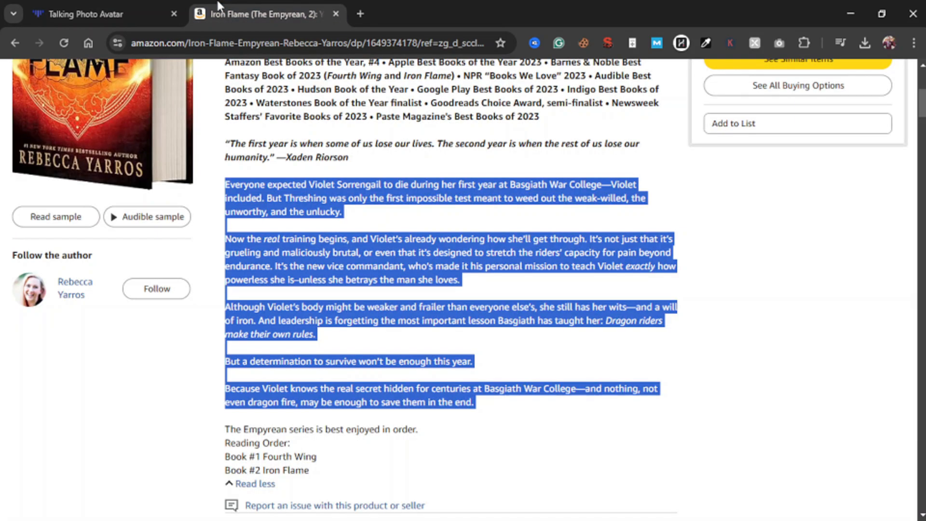
click(402, 301)
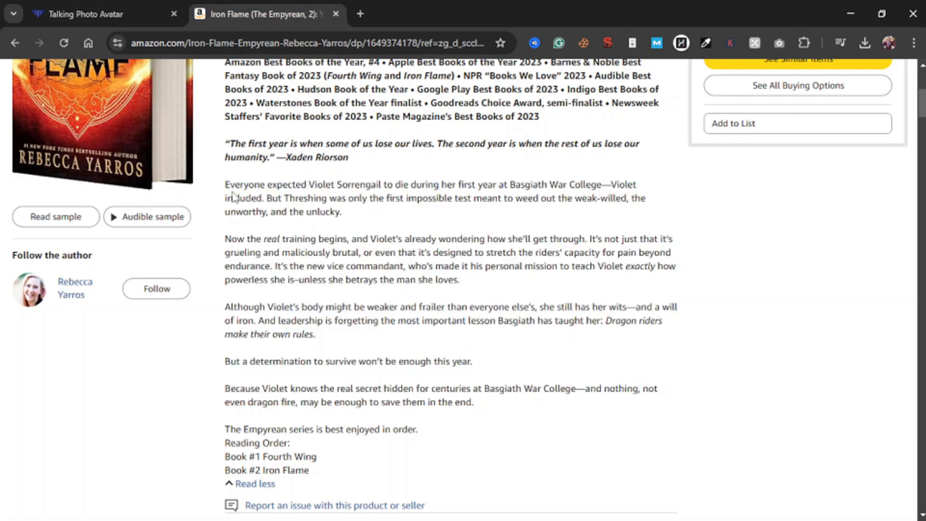
drag(226, 184, 337, 212)
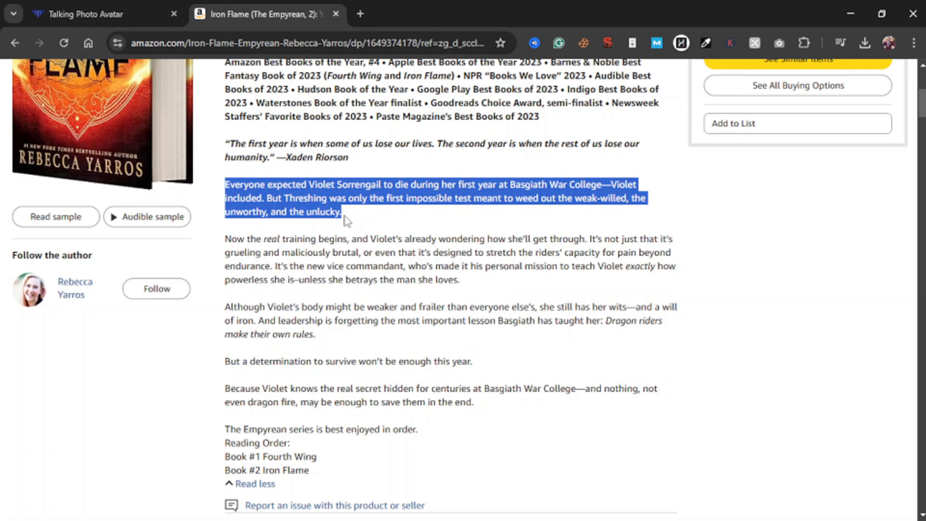
right_click(333, 207)
click(380, 224)
click(58, 13)
key(ctrl+v)
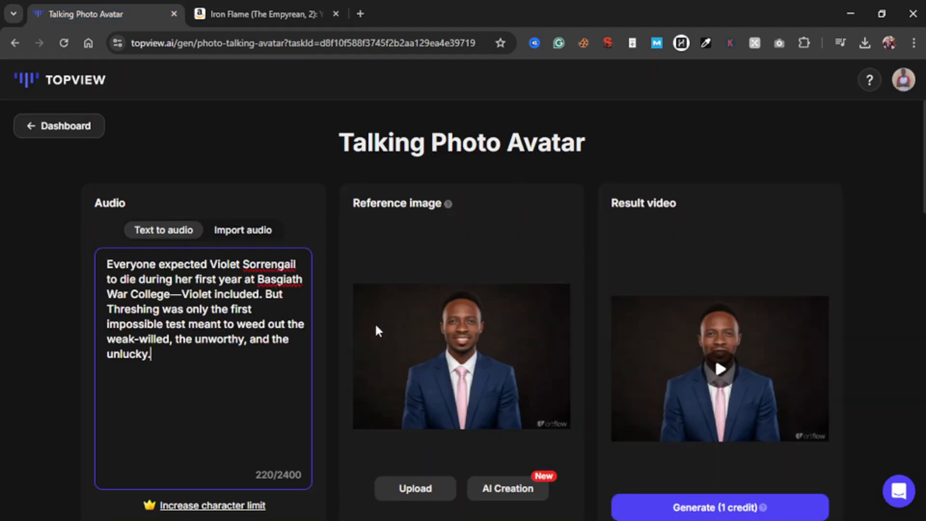
Start an AI-created reference image in Raw style with the prompt "A book nerd" and Prompt Enhance set to On
click(518, 488)
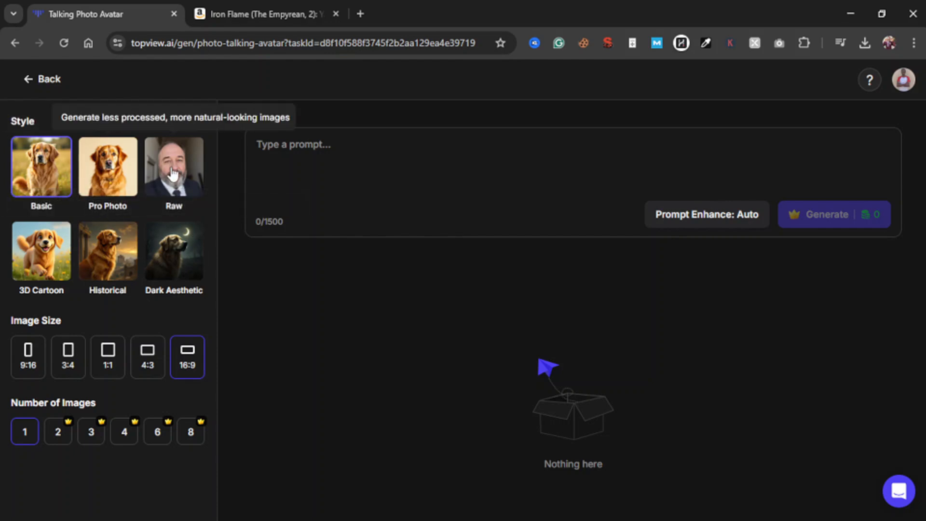
click(172, 175)
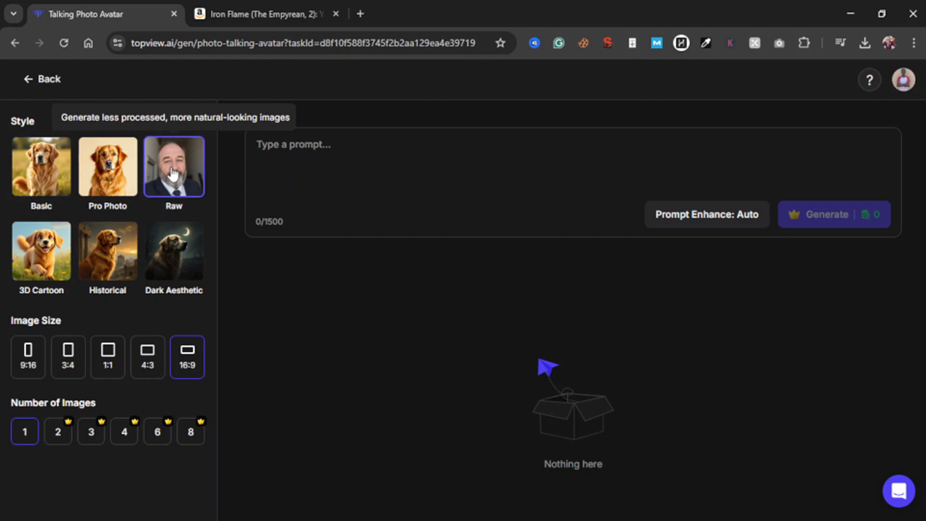
click(335, 189)
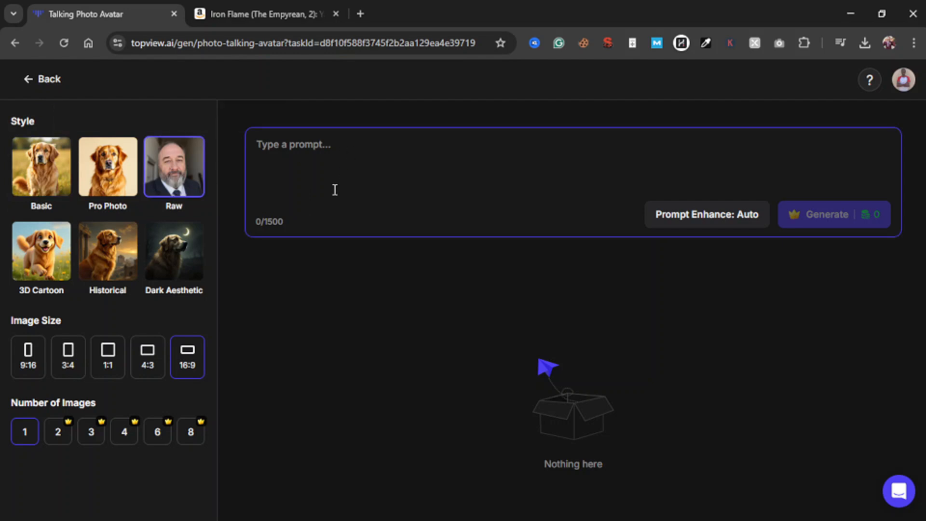
key(ctrl+v)
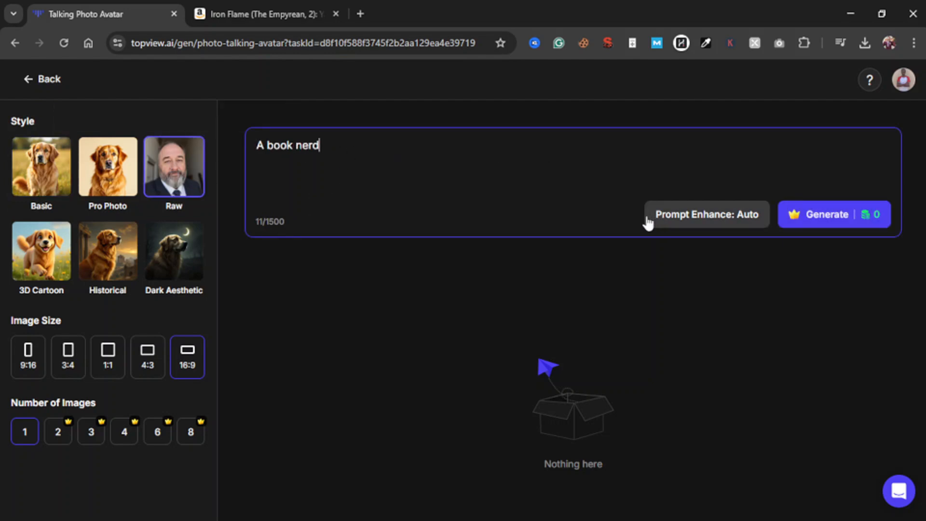
click(685, 215)
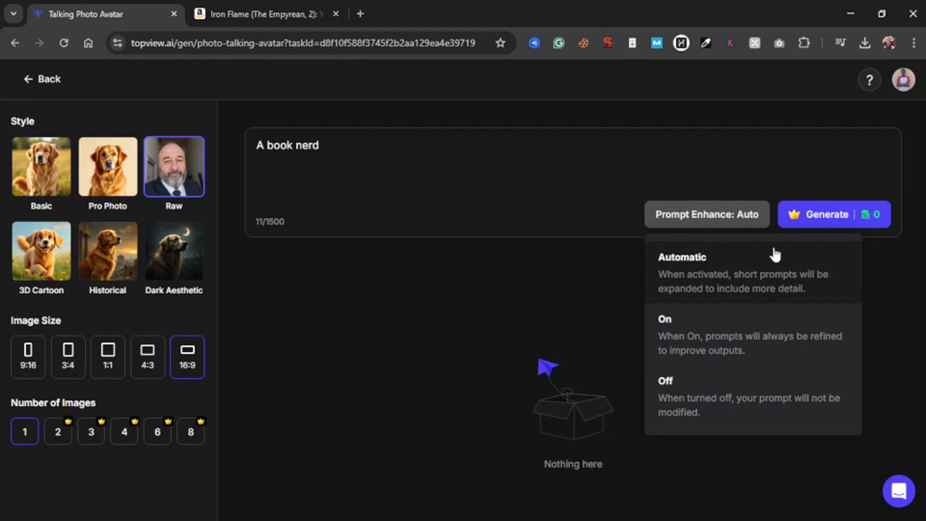
click(775, 349)
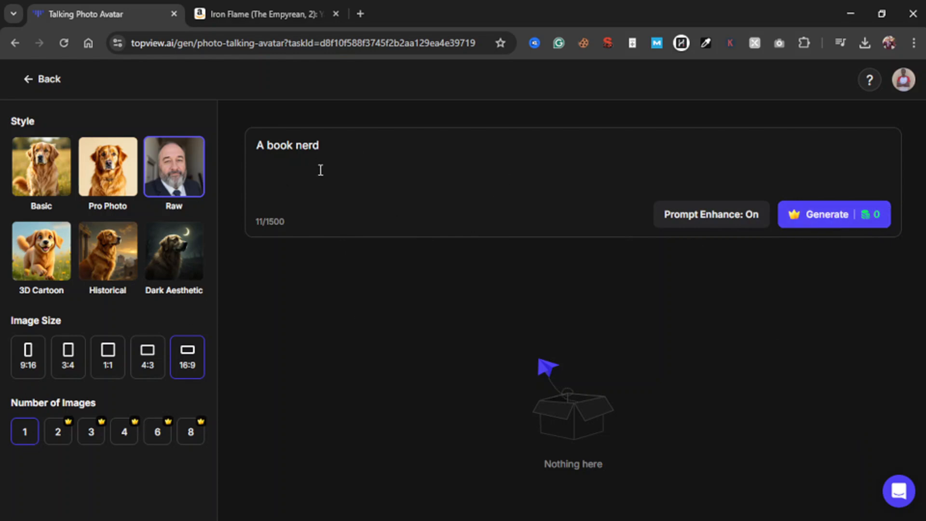
Try different image counts for the AI creation and settle on 6 images
click(124, 432)
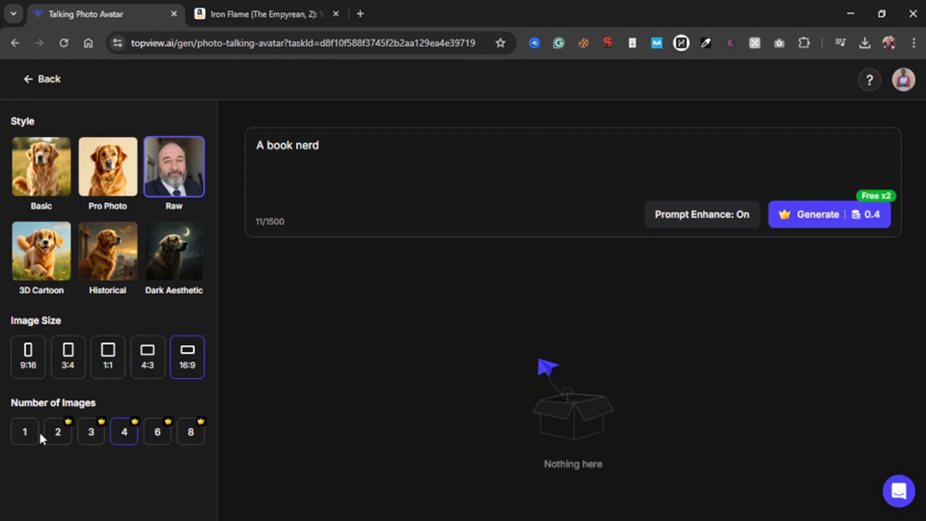
click(18, 440)
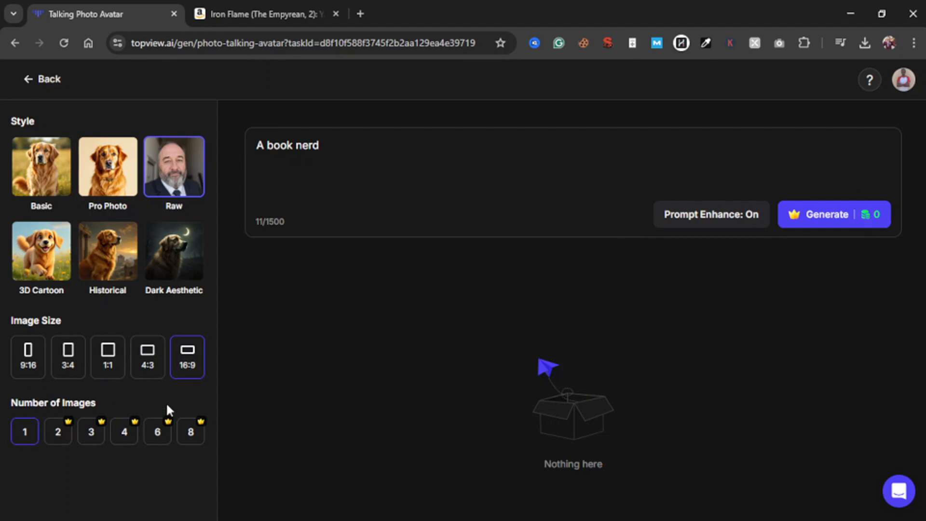
click(127, 440)
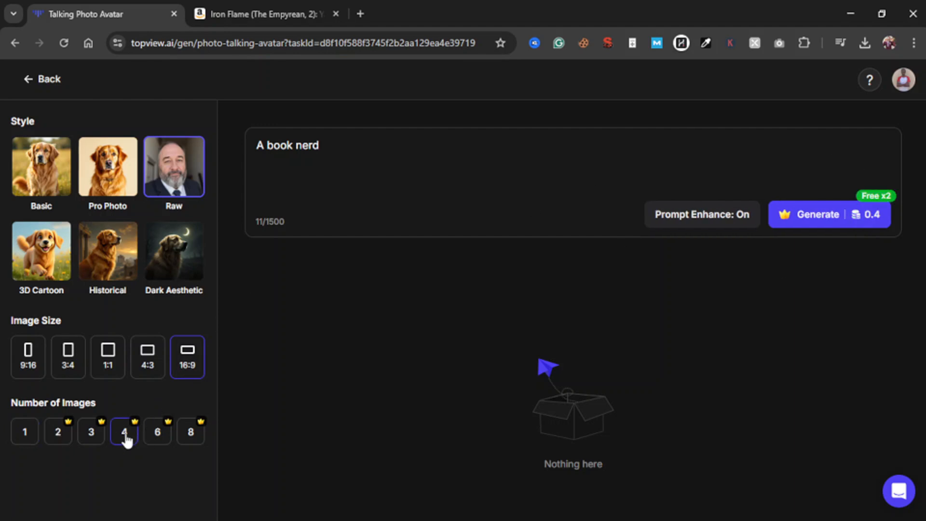
click(161, 440)
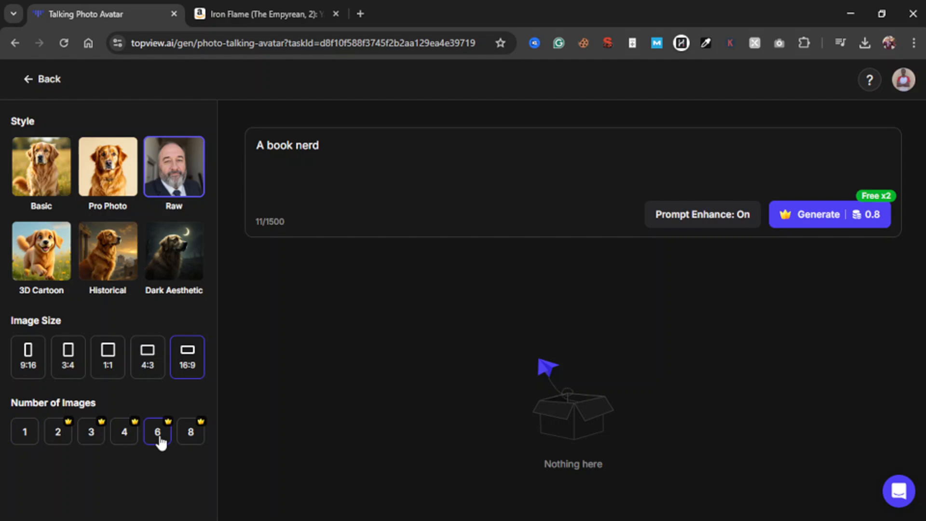
Set the number of images to 4 and generate the images for the prompt "A book nerd"
click(193, 439)
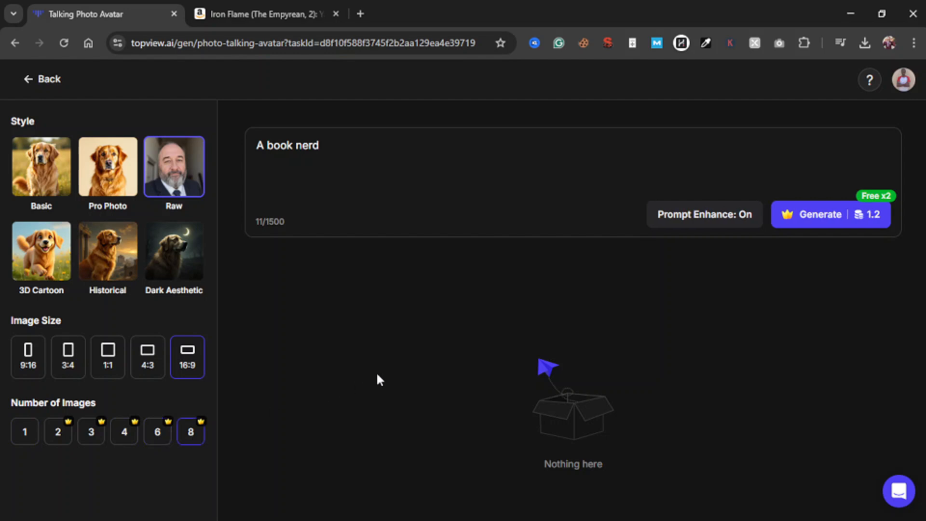
click(92, 439)
click(59, 437)
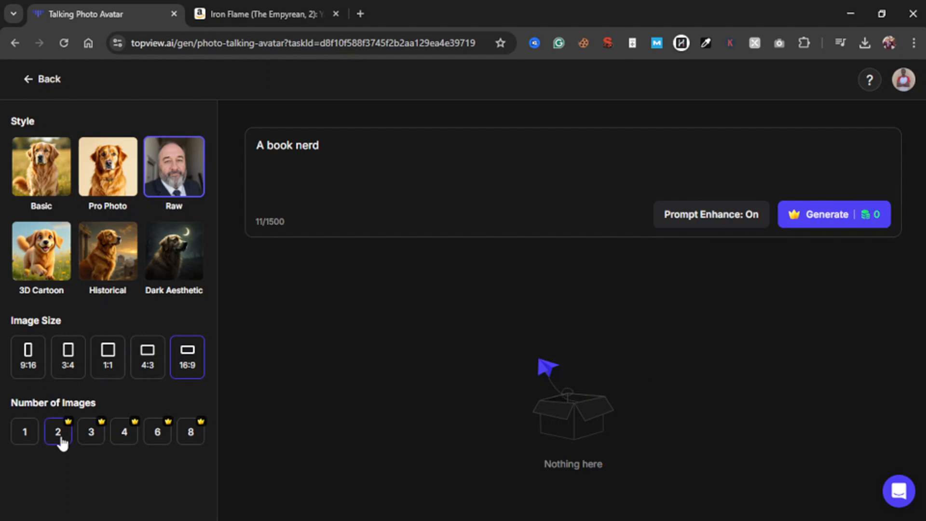
click(126, 436)
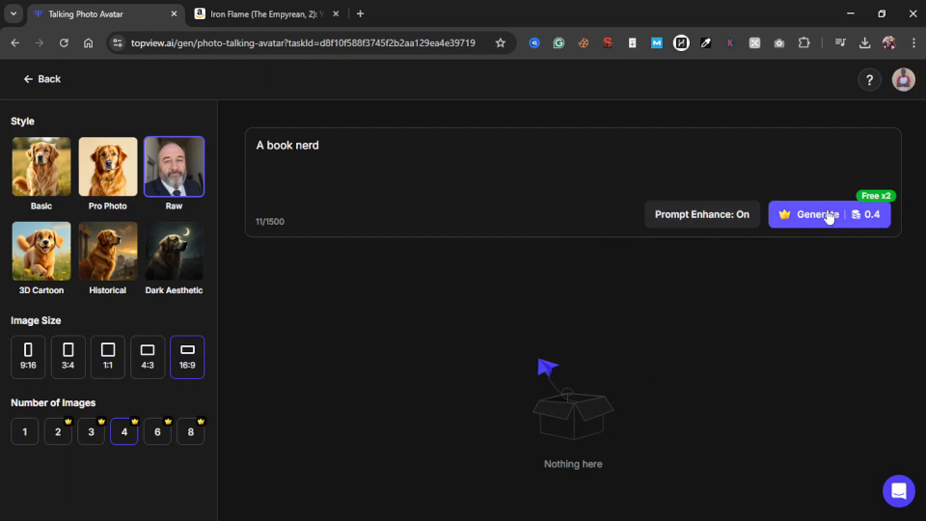
click(828, 212)
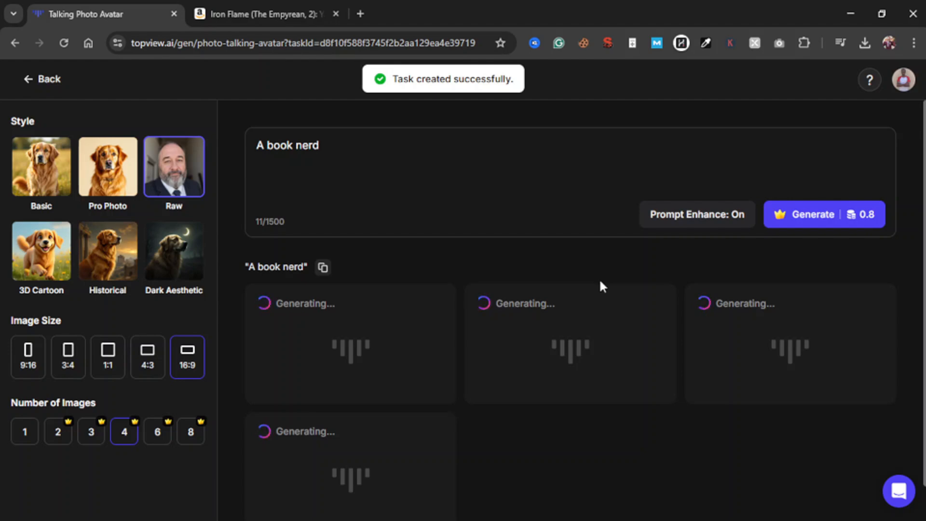
scroll(600, 281, down, 1)
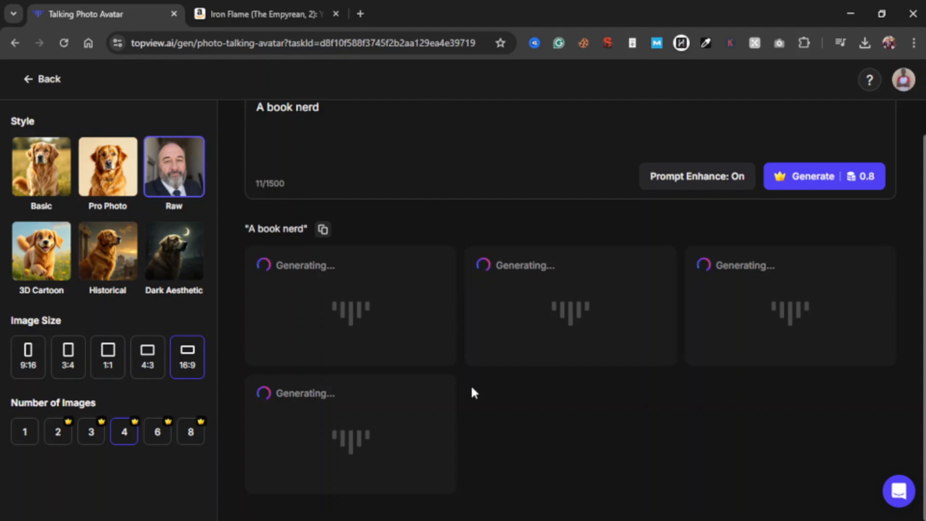
Look over the generated book nerd images, open the red armchair one enlarged and close it again
mouse_move(444, 318)
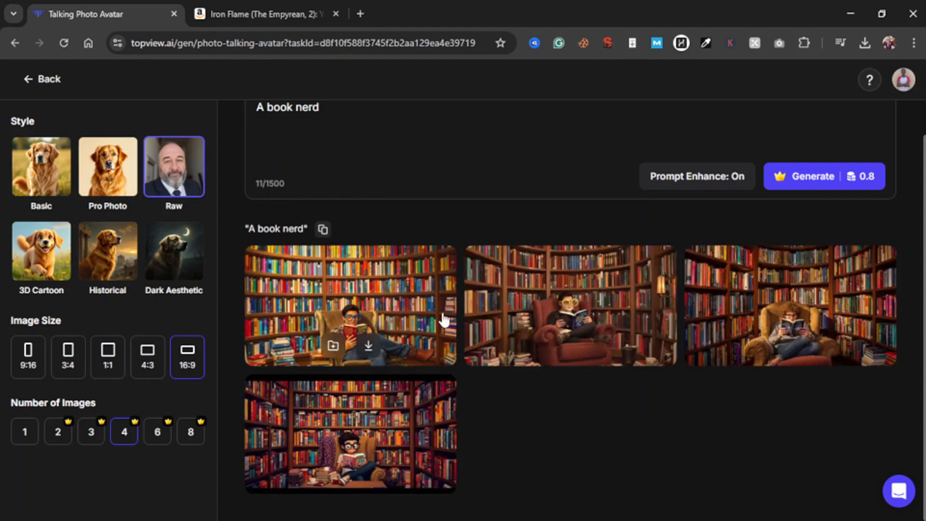
mouse_move(572, 295)
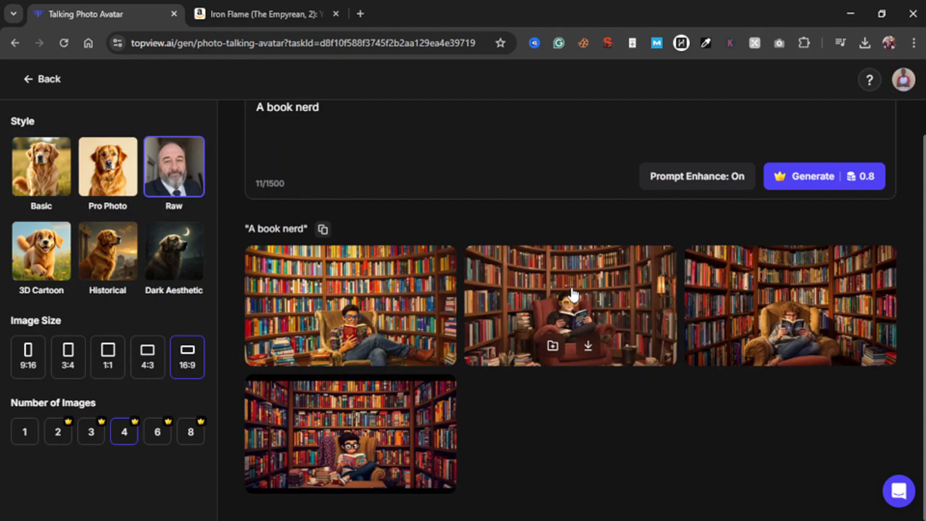
click(572, 292)
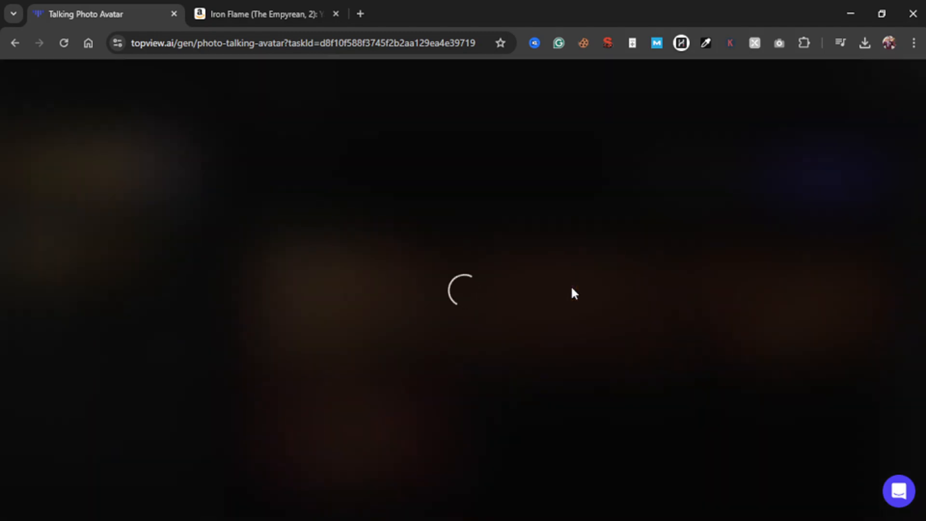
click(137, 130)
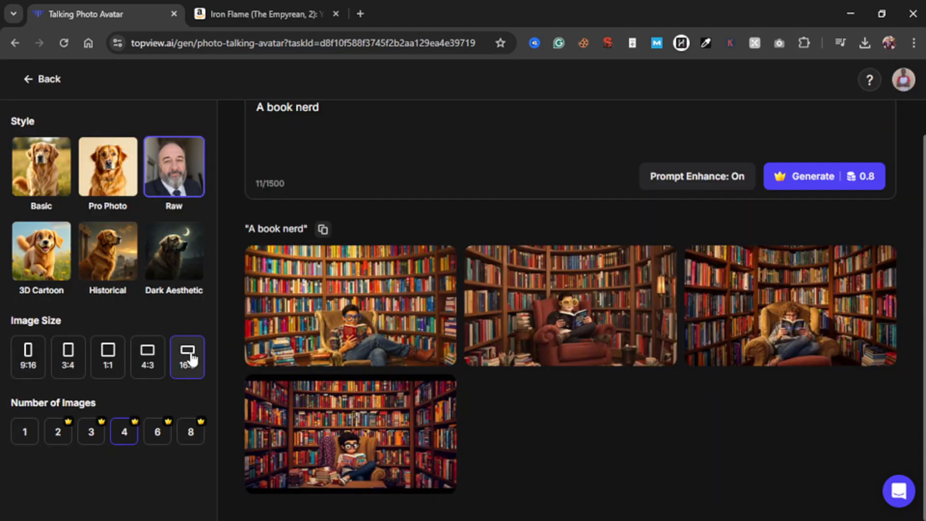
Change the prompt to "Portrait of a nerd" and generate a new set of images
scroll(365, 137, up, 1)
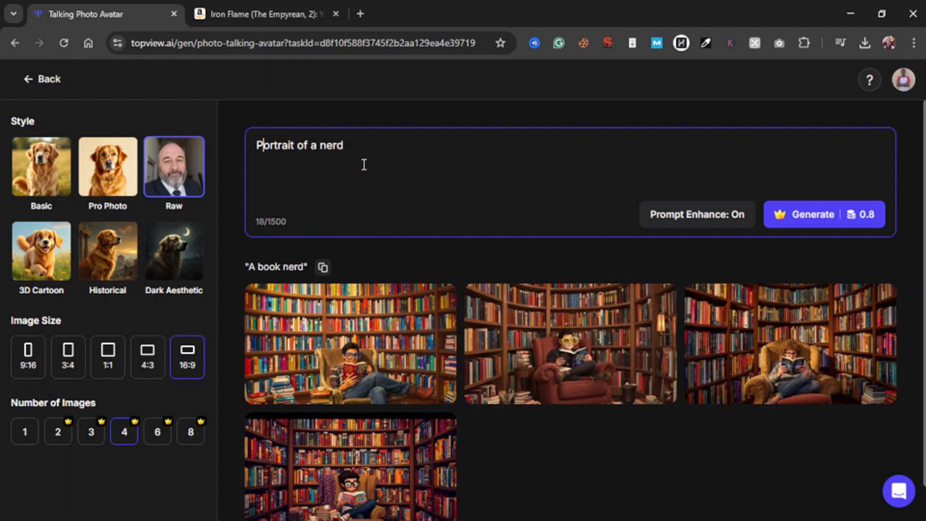
click(821, 215)
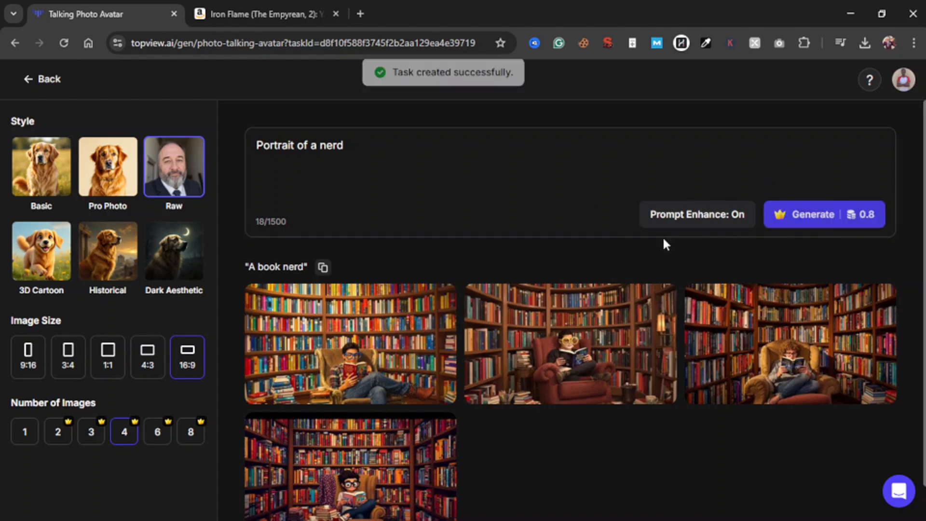
scroll(589, 275, down, 6)
scroll(588, 273, up, 5)
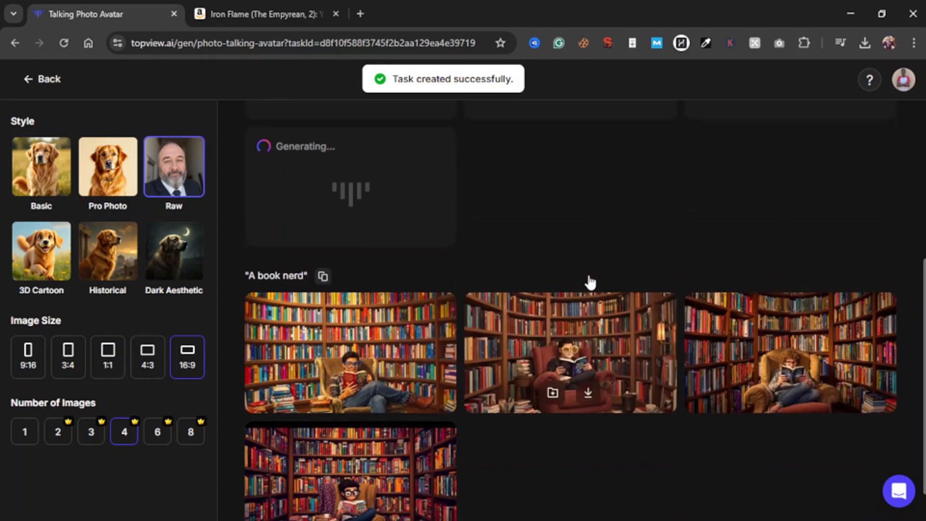
scroll(590, 282, up, 1)
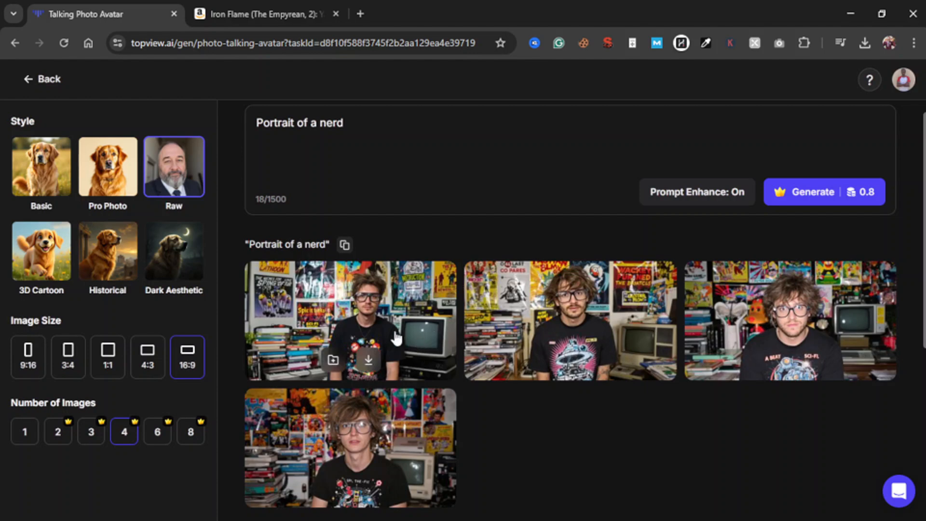
Browse the generated nerd portraits enlarged, download the first one and close the preview
scroll(418, 383, down, 2)
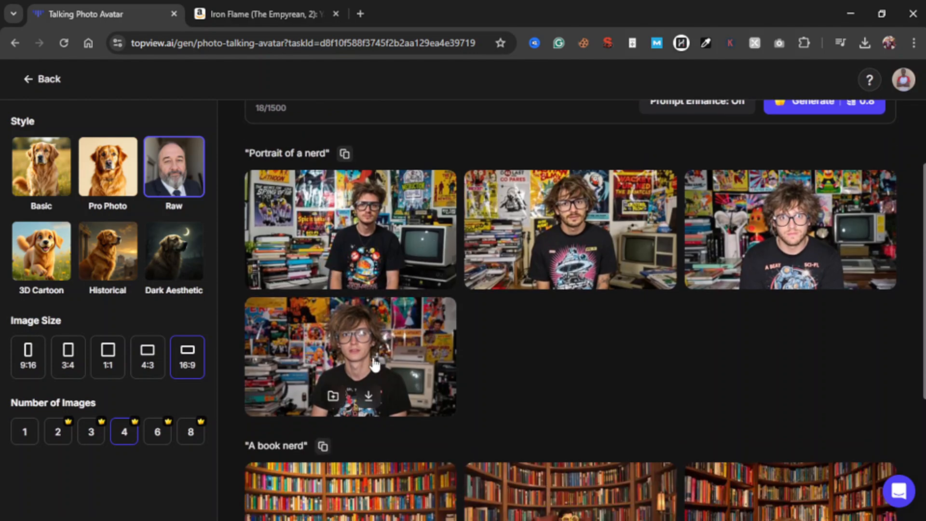
click(349, 350)
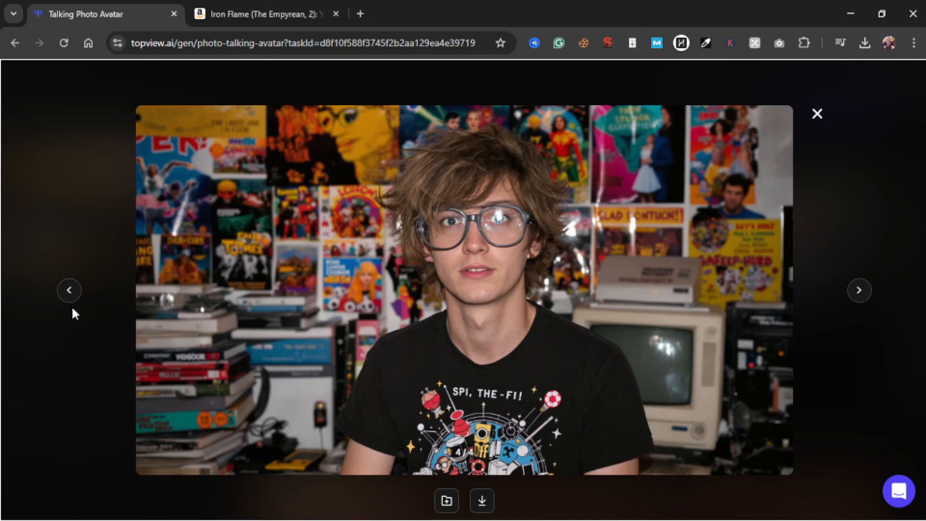
click(69, 291)
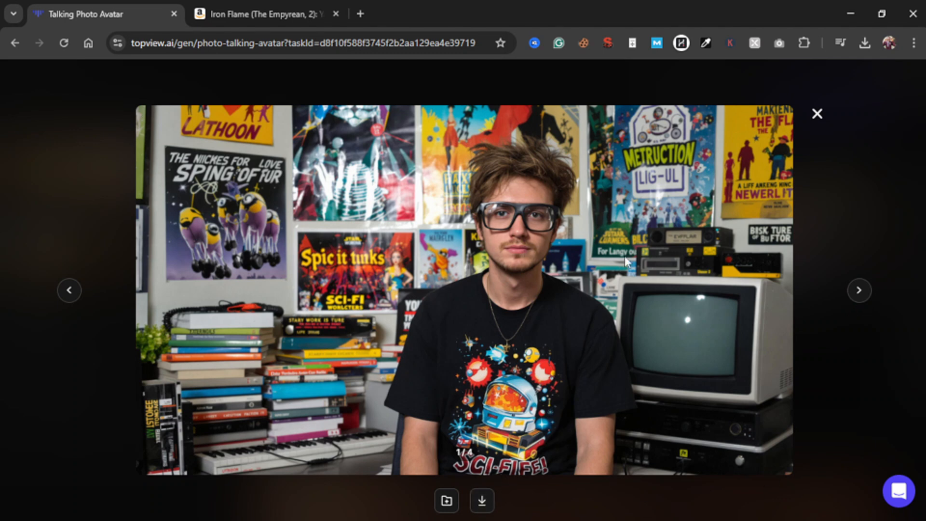
click(482, 500)
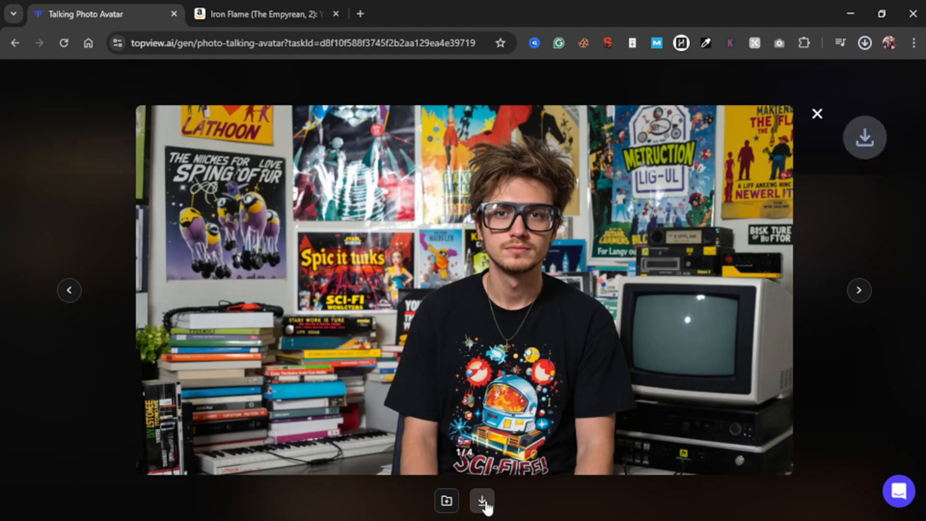
click(863, 213)
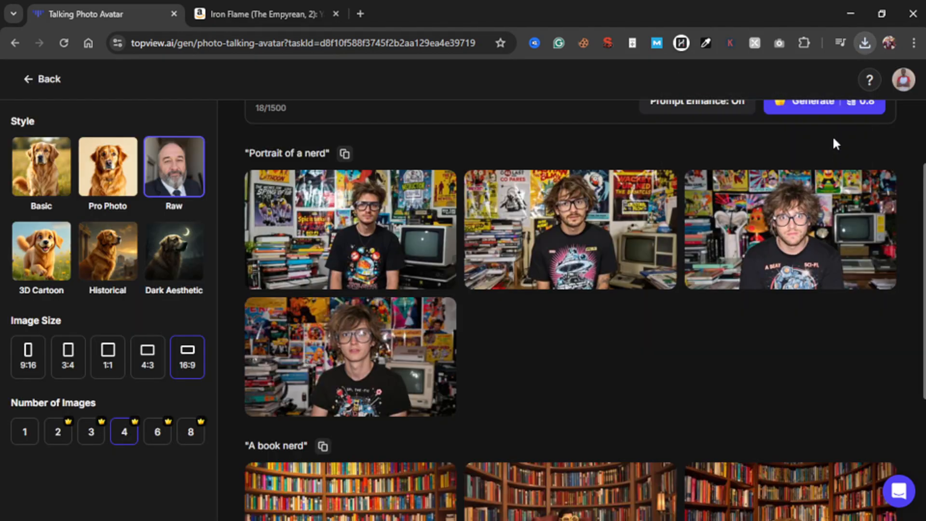
Return to the talking photo setup and use the first generated nerd portrait as the reference image
scroll(712, 302, up, 3)
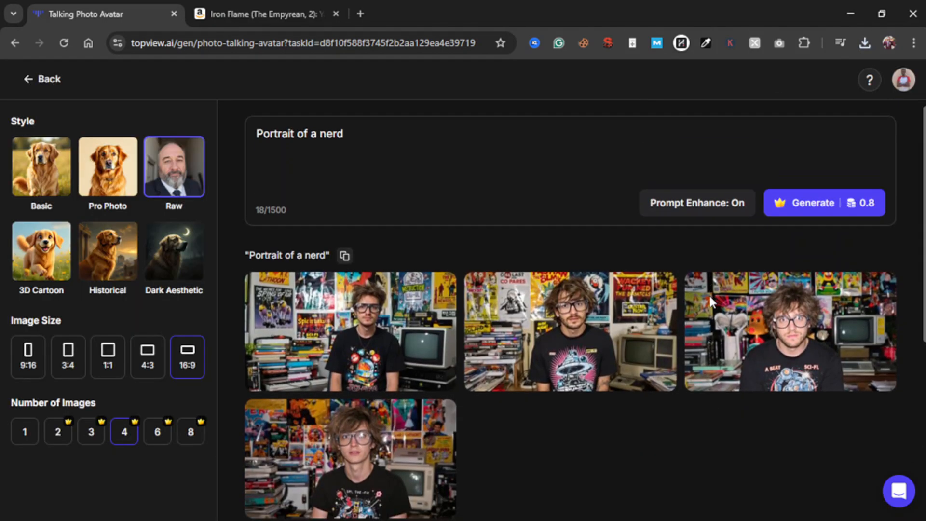
scroll(712, 302, down, 1)
scroll(712, 303, up, 1)
scroll(710, 301, up, 1)
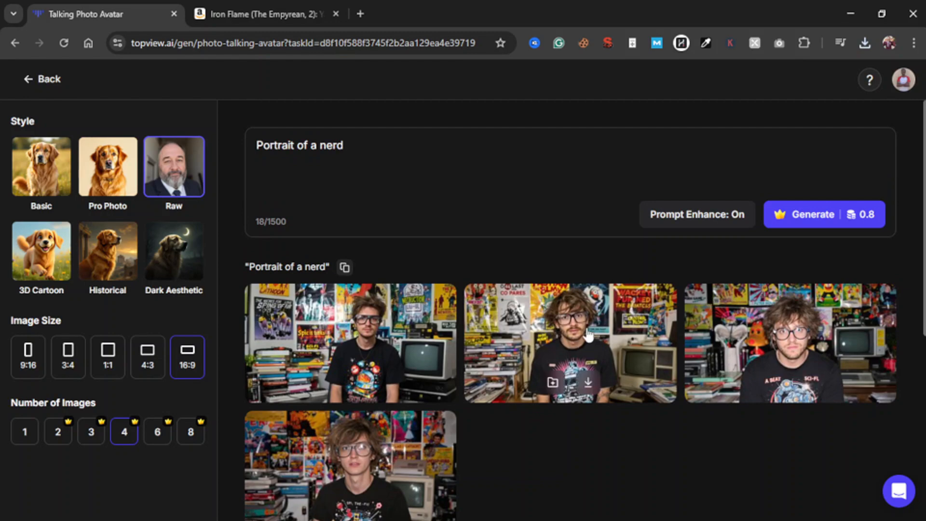
scroll(586, 333, down, 6)
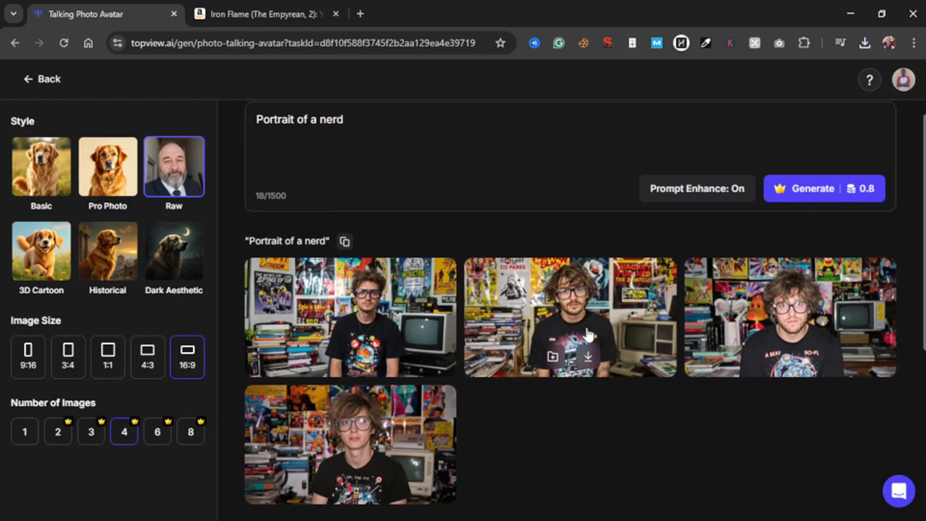
scroll(587, 333, up, 6)
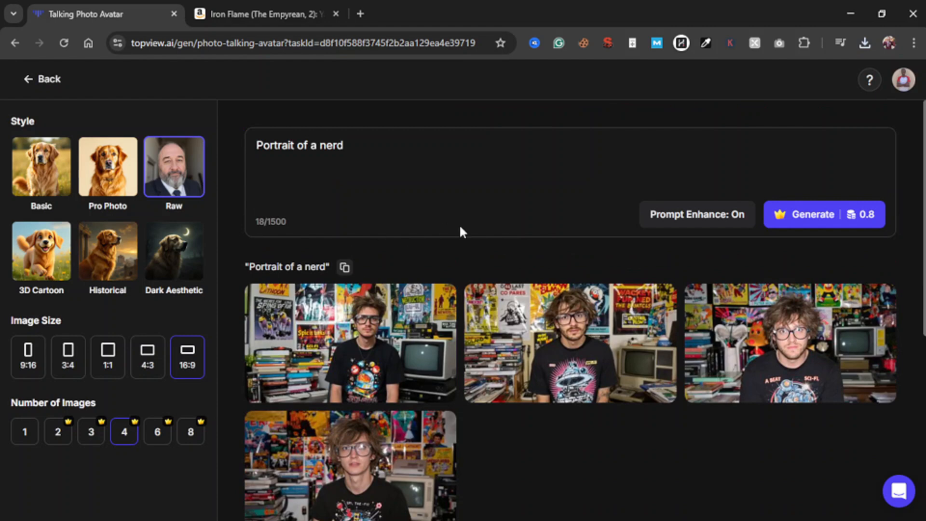
click(34, 81)
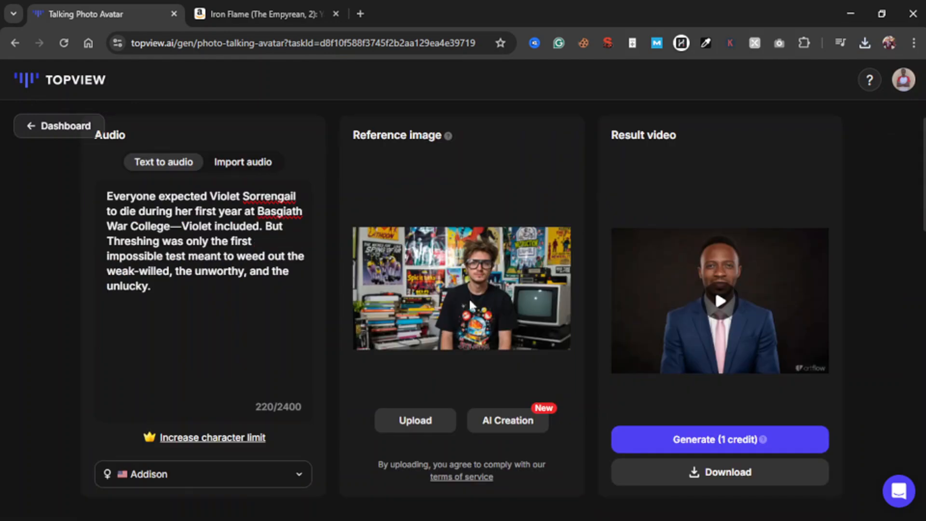
Set the voice to Charles, generate the talking photo video from the text and nerd portrait, and close its preview
scroll(479, 333, down, 4)
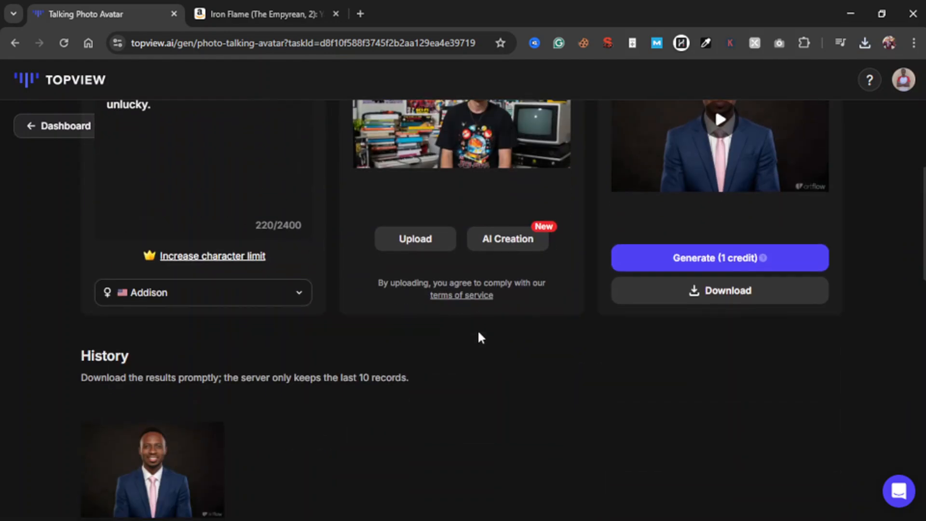
scroll(479, 336, up, 2)
scroll(480, 337, up, 1)
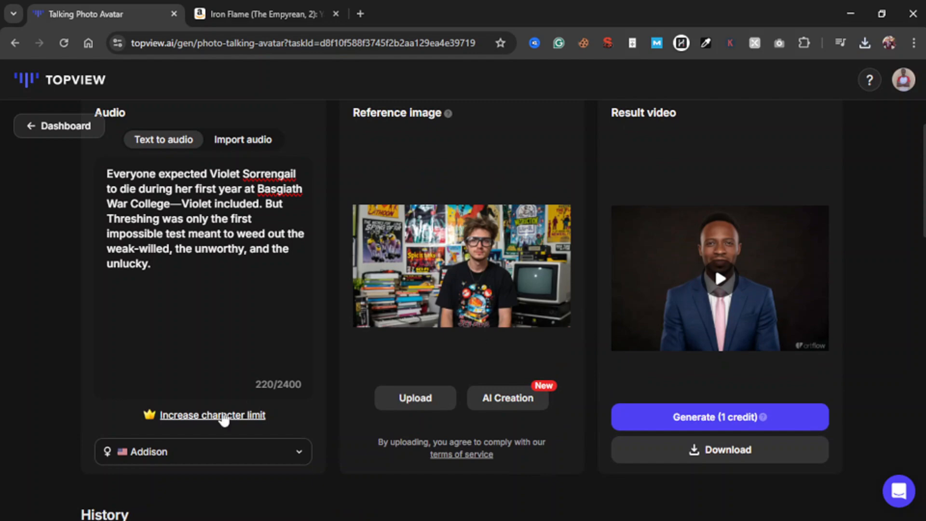
click(186, 450)
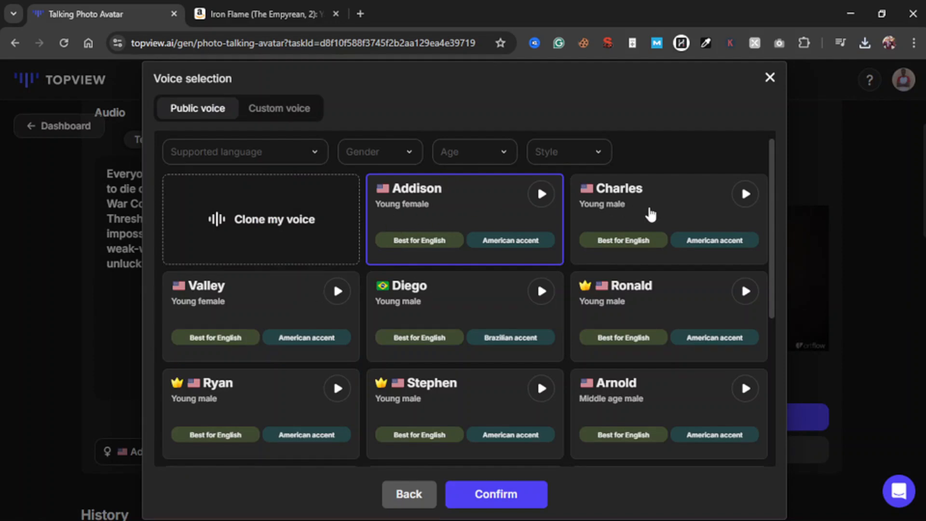
click(659, 209)
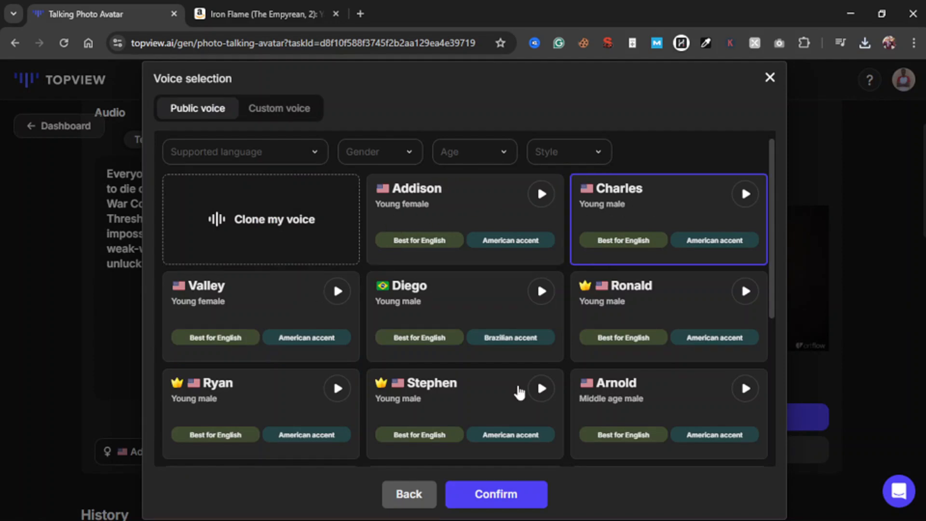
click(498, 492)
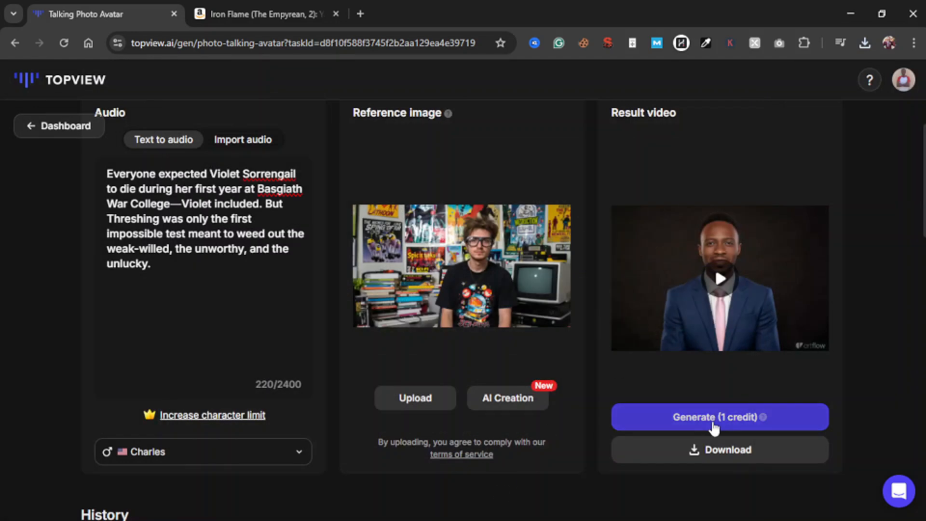
click(712, 420)
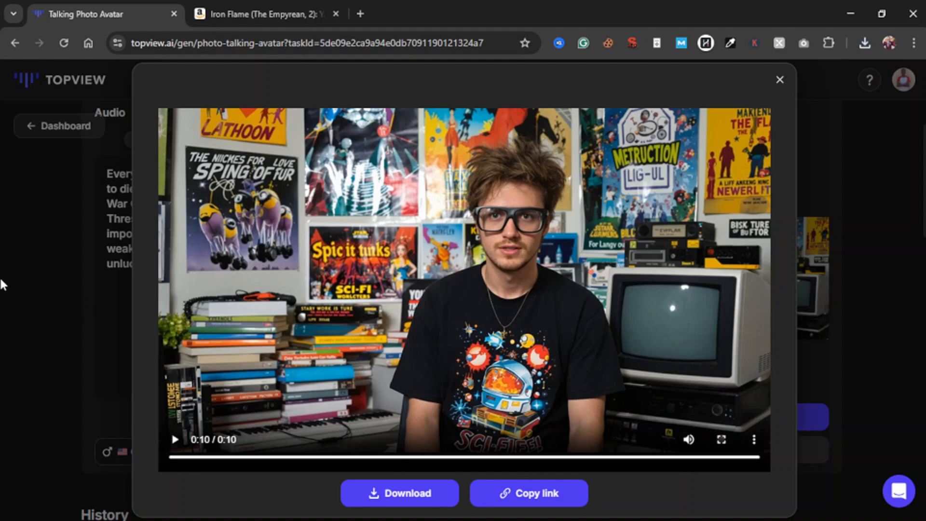
click(779, 80)
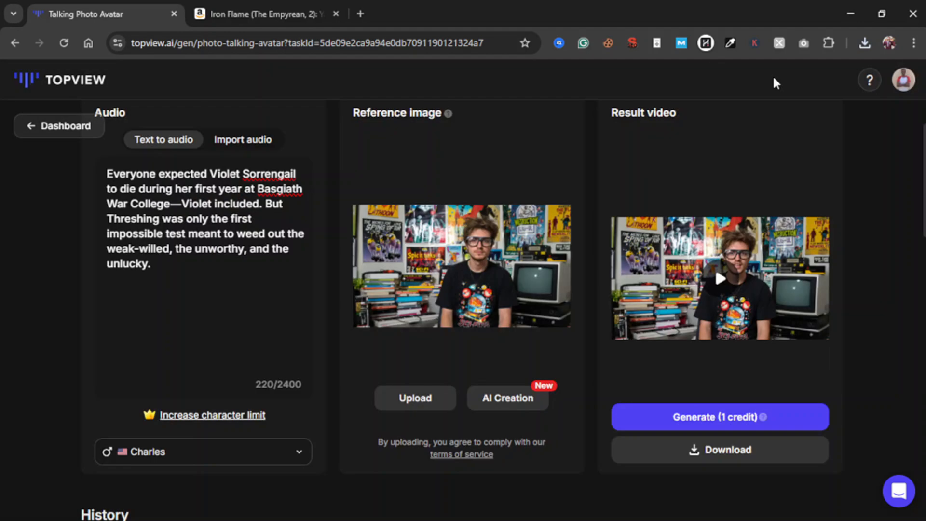
Return to the dashboard, open the upgrade plans and examine their prices and features with monthly billing
click(28, 86)
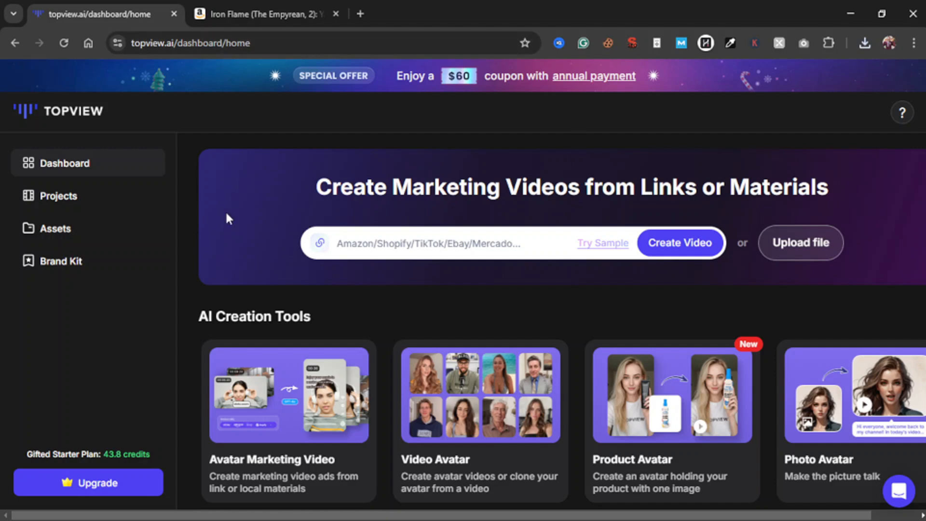
click(101, 486)
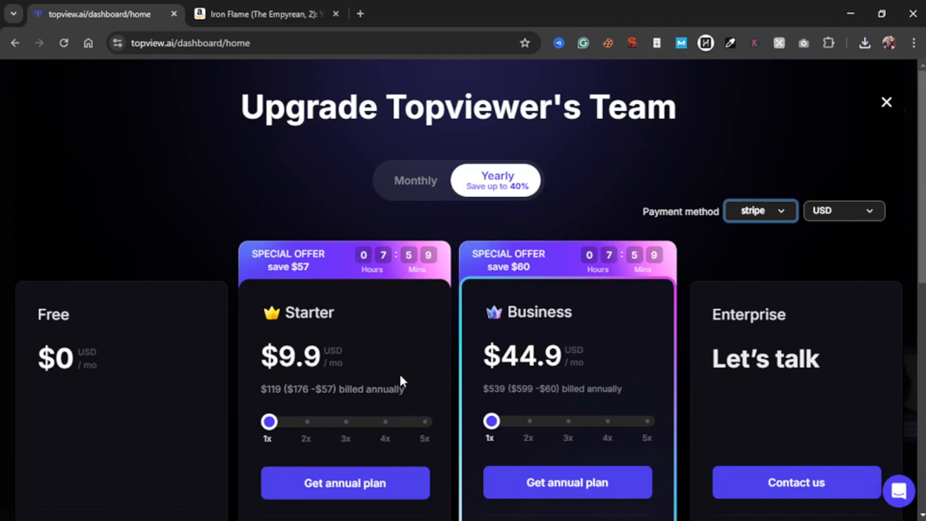
scroll(399, 372, down, 2)
click(415, 81)
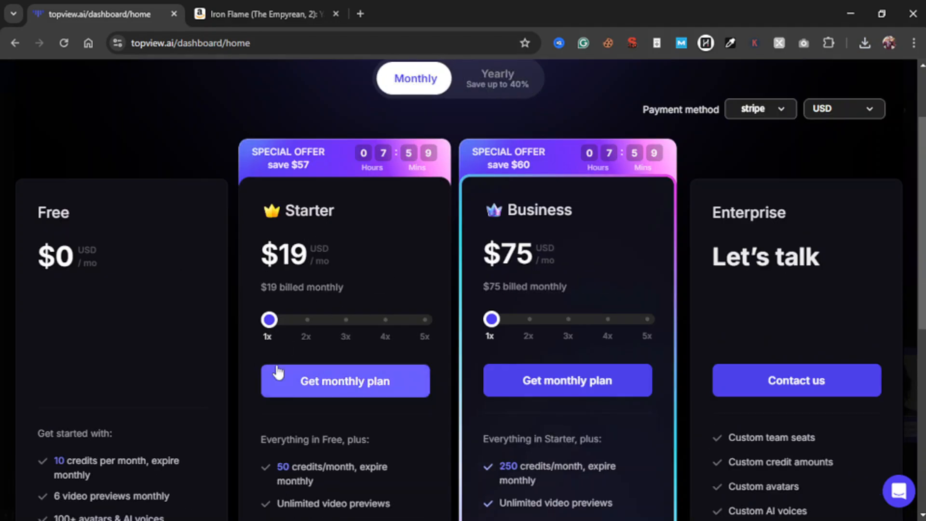
scroll(347, 444, down, 2)
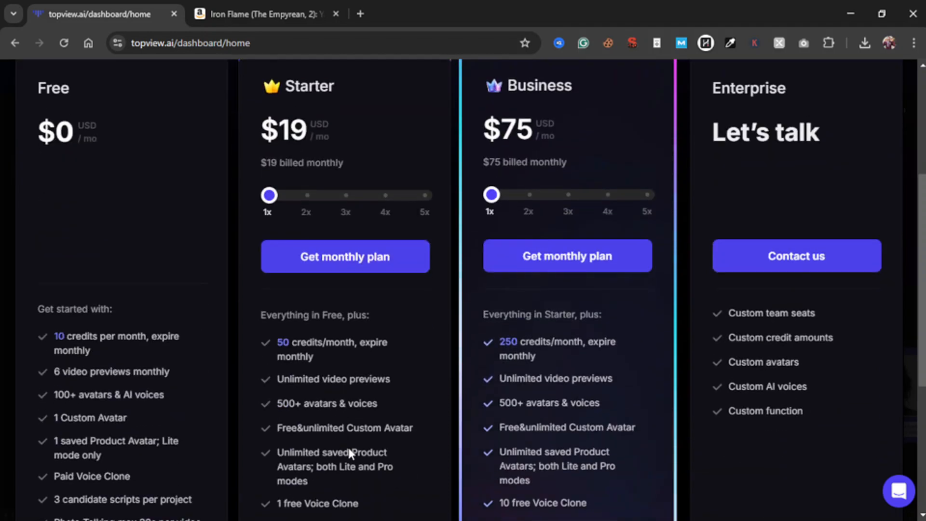